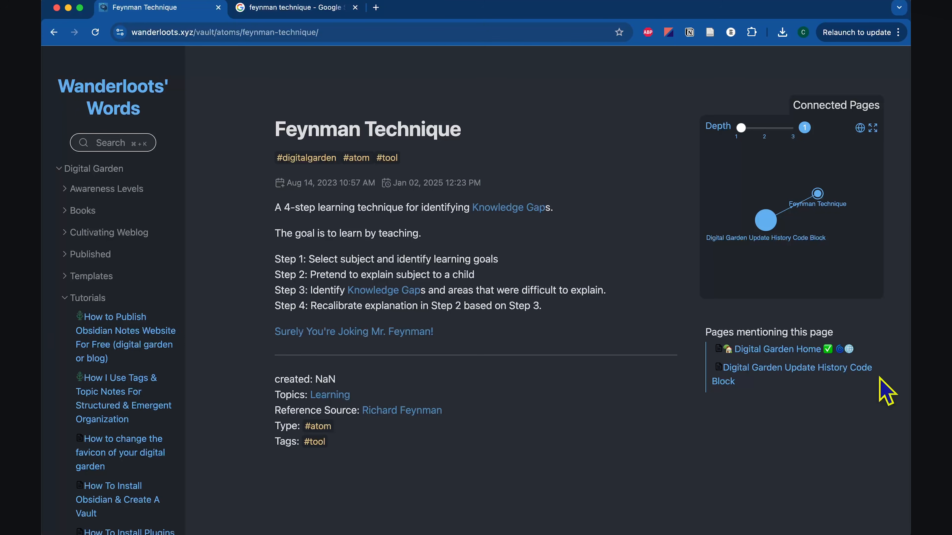
- Set the Connected Pages graph depth to 2 and inspect the Feynman Technique page's links in the enlarged graph
mouse_move(773, 222)
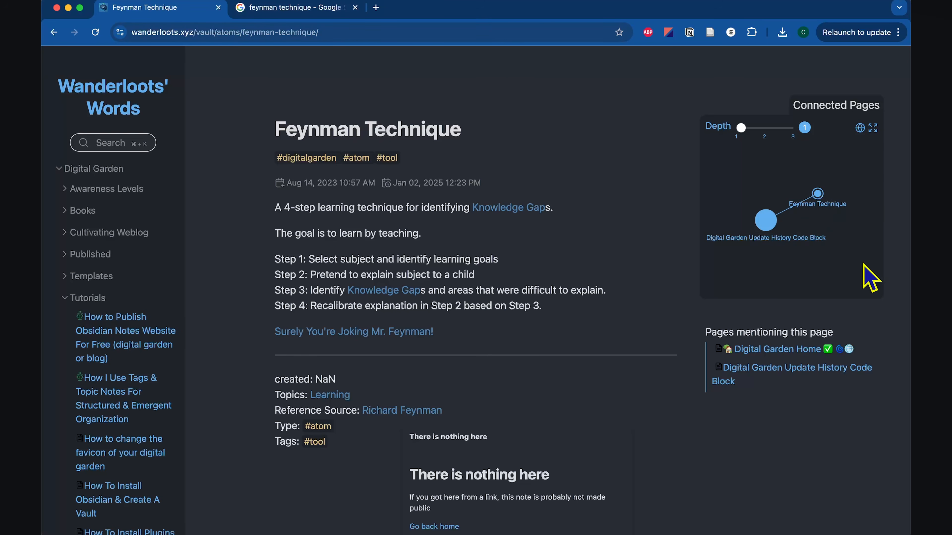
click(766, 128)
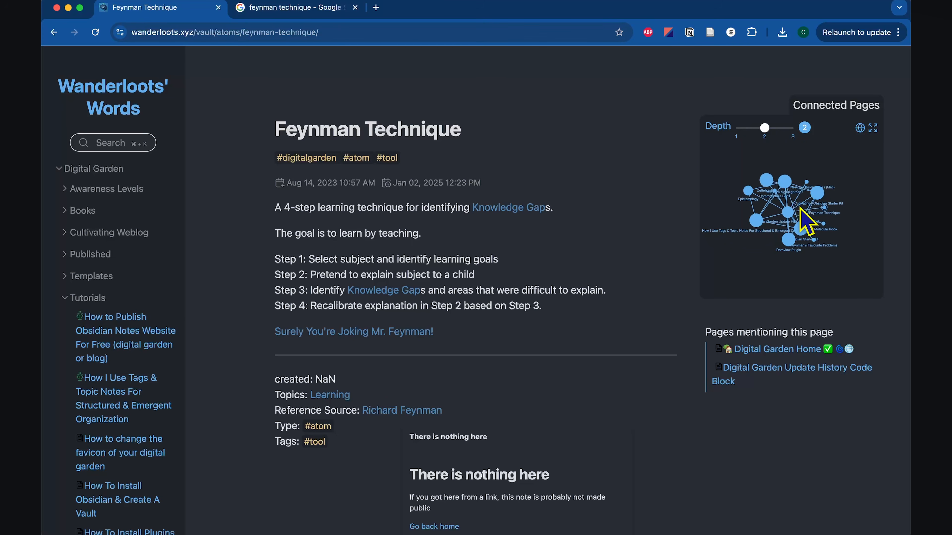
scroll(804, 224, up, 3)
click(872, 128)
drag(625, 233, 314, 348)
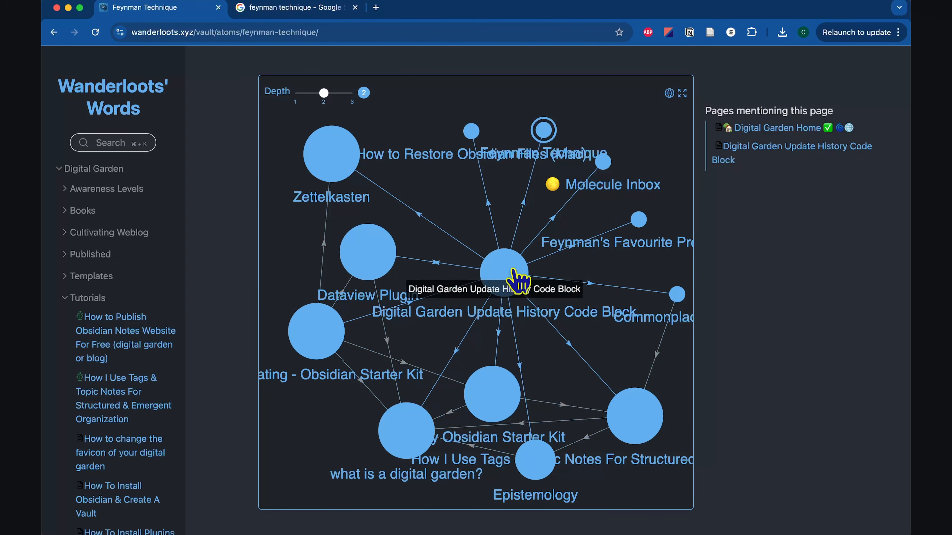
click(803, 223)
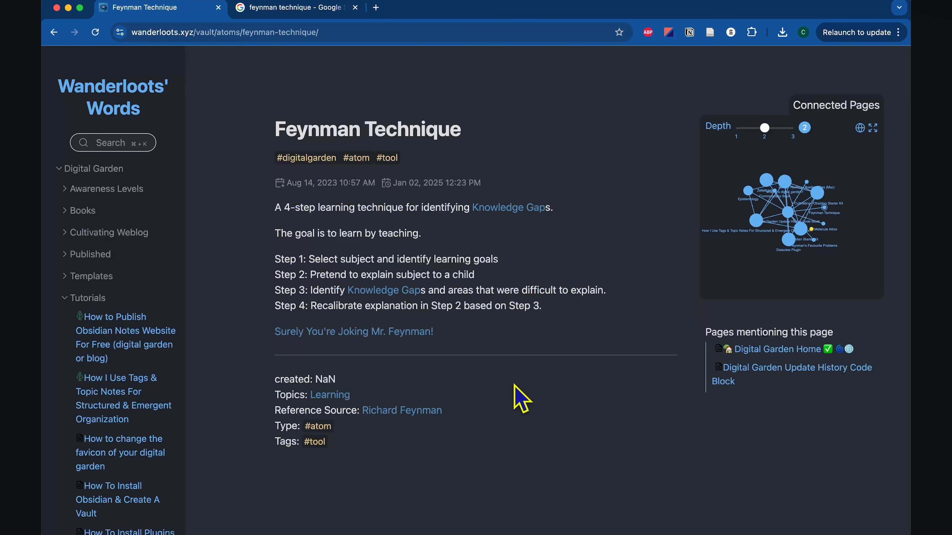
- Switch to the Feynman Technique note in Obsidian and open its csinow.edu reference link
scroll(353, 208, down, 1)
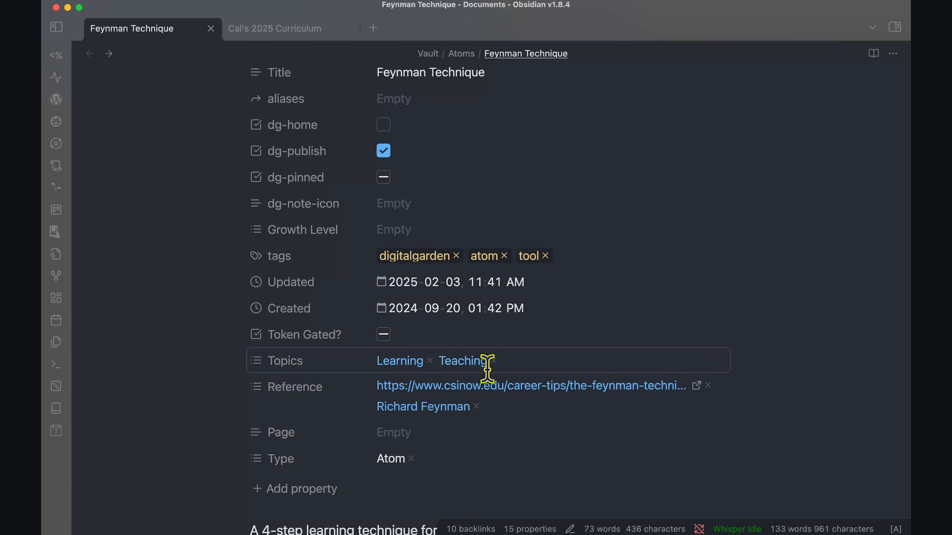
scroll(431, 438, down, 1)
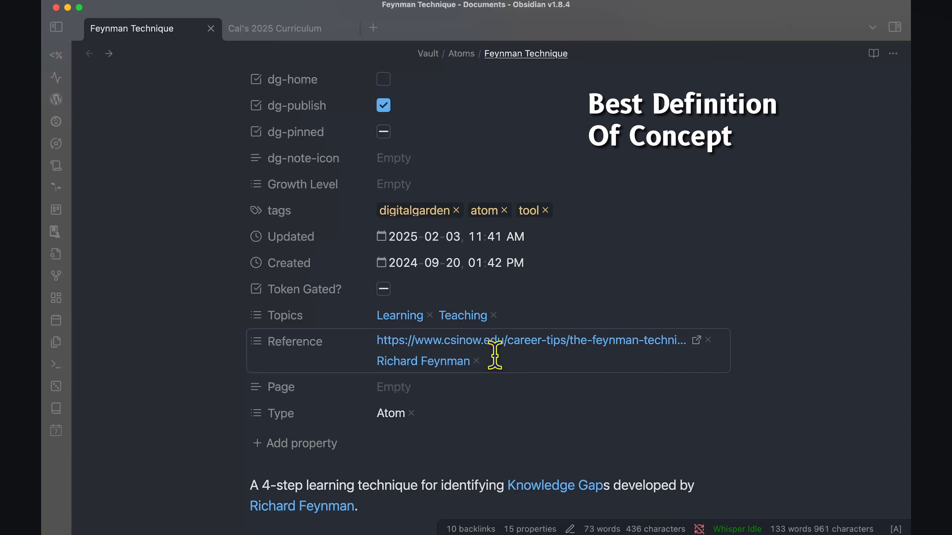
click(534, 340)
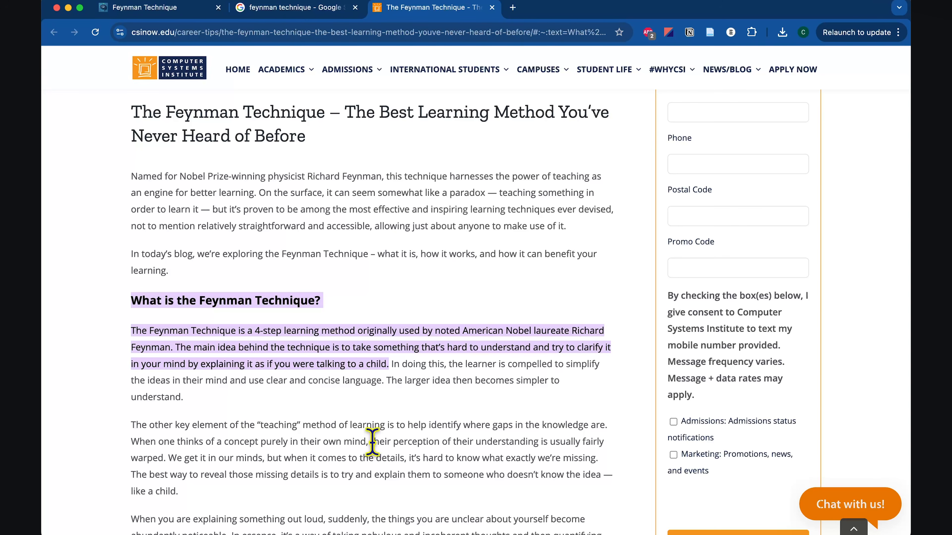
- Read through the article's four steps of the Feynman Technique, marking the Step 2 wording about explaining to a child
scroll(372, 442, down, 20)
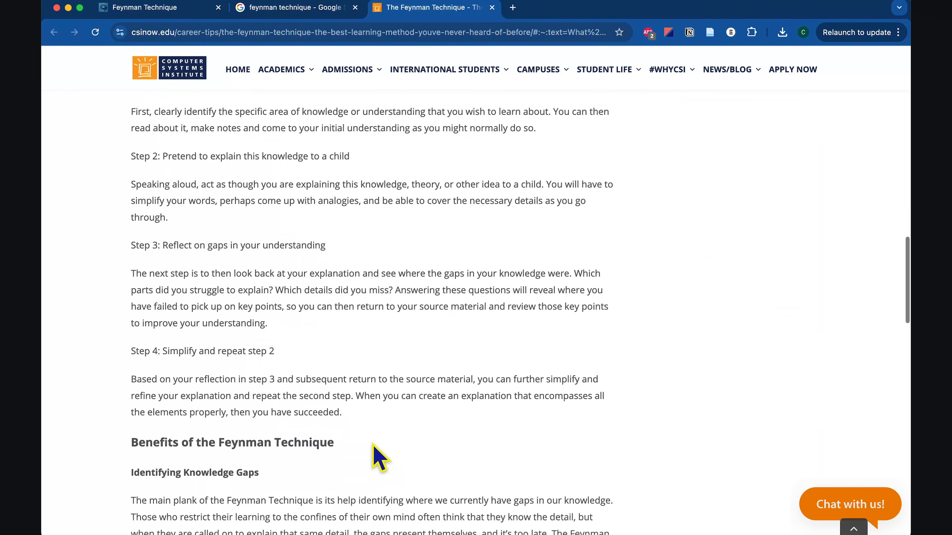
scroll(378, 455, down, 5)
scroll(377, 455, up, 20)
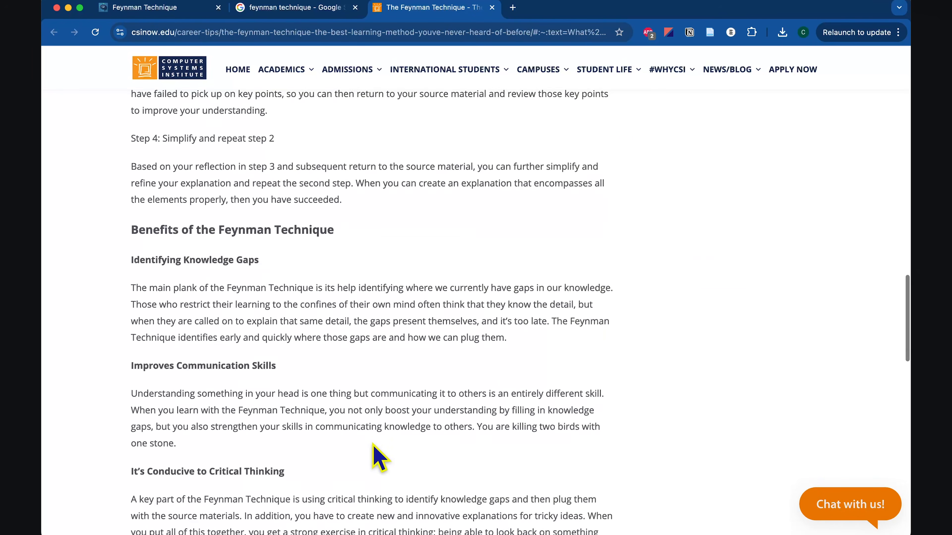
scroll(379, 456, up, 2)
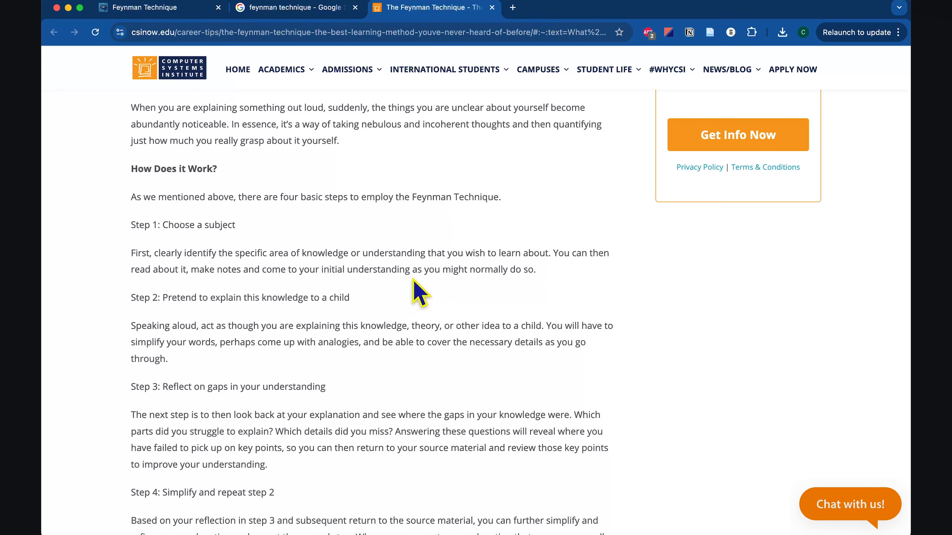
drag(255, 298, 349, 299)
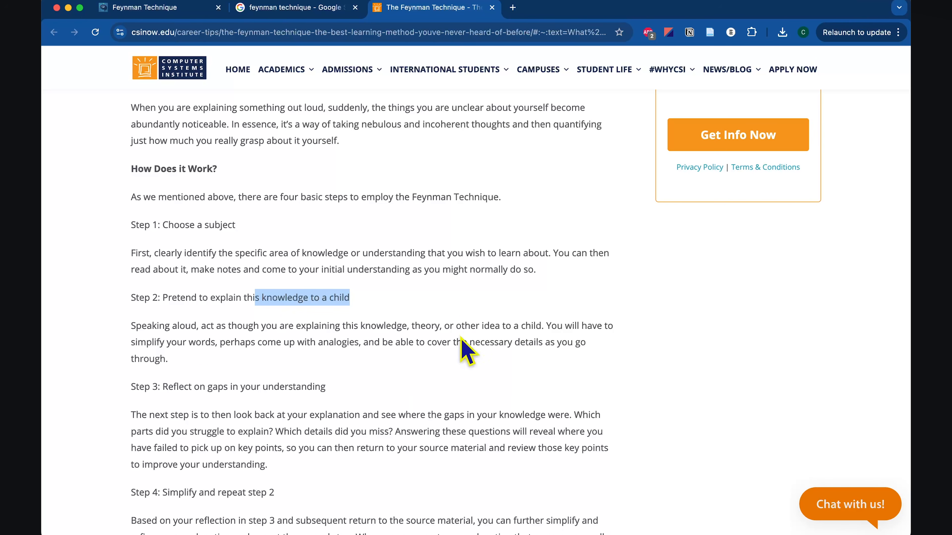
scroll(319, 411, down, 1)
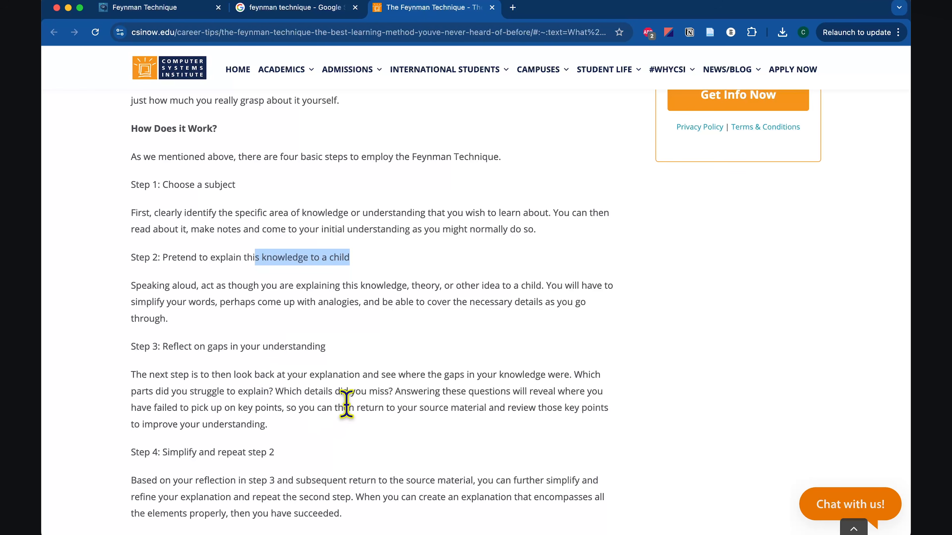
scroll(344, 403, down, 3)
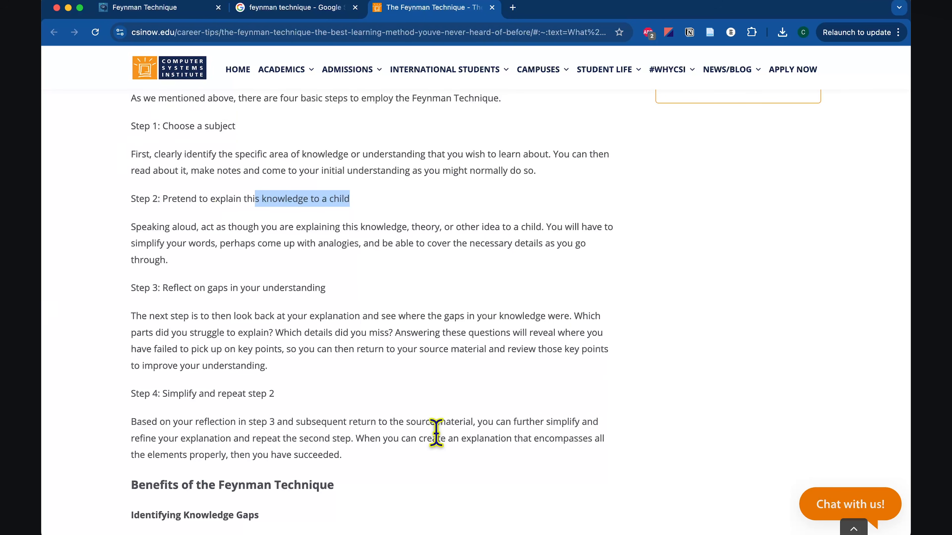
- Return to the Feynman Technique note in Obsidian and review its own wording of Steps 1 to 4
key(super+Tab)
scroll(468, 304, down, 1)
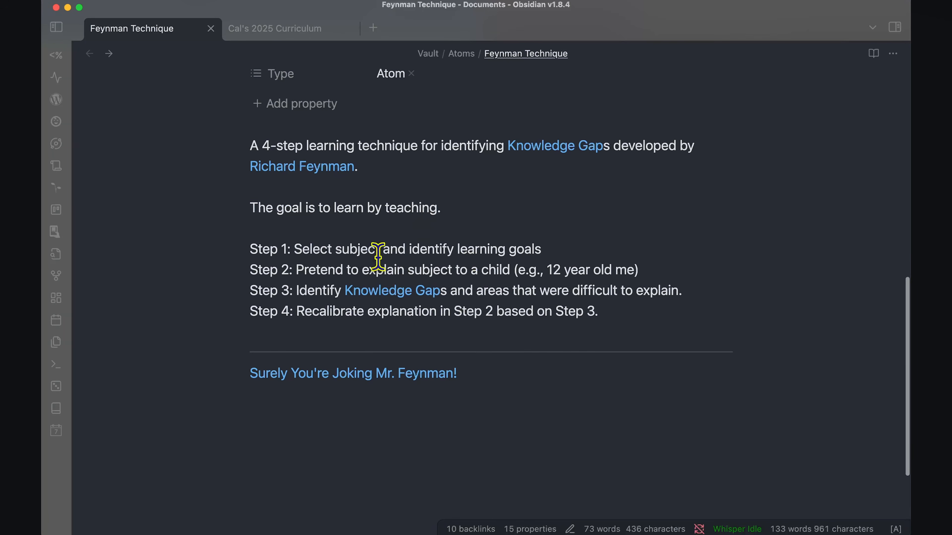
drag(295, 248, 561, 249)
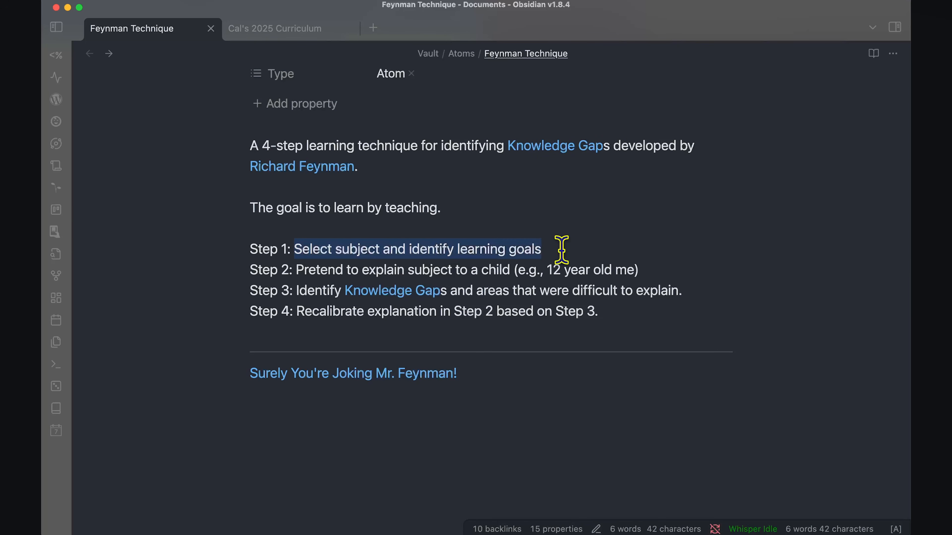
drag(352, 267, 527, 266)
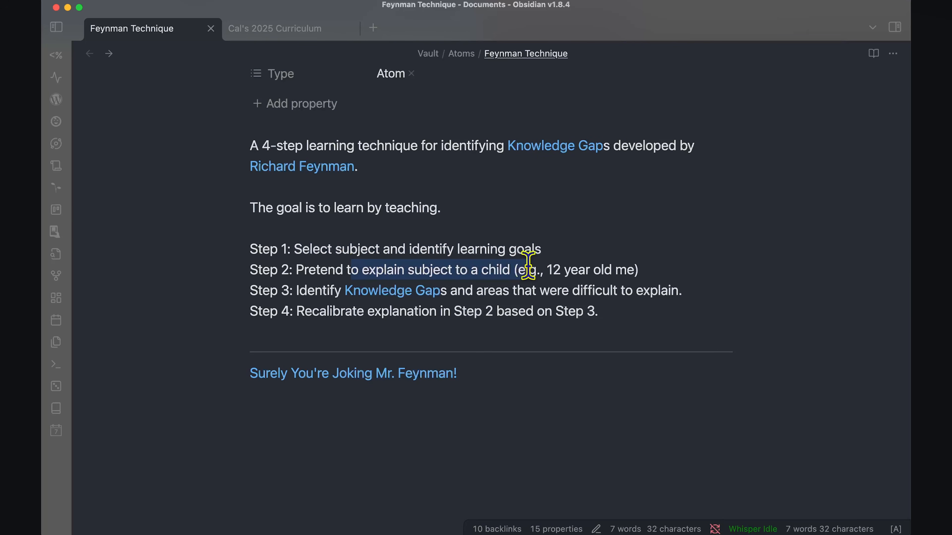
drag(300, 290, 653, 289)
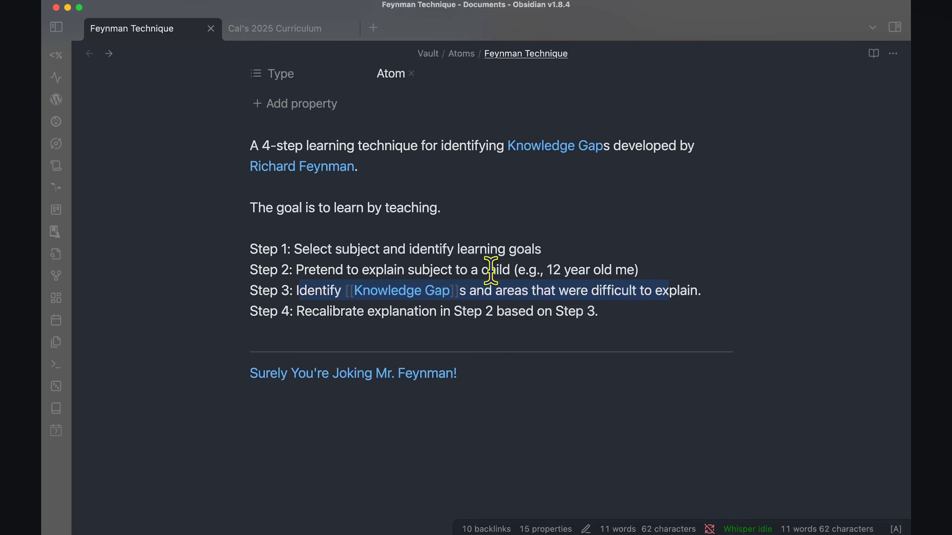
click(438, 315)
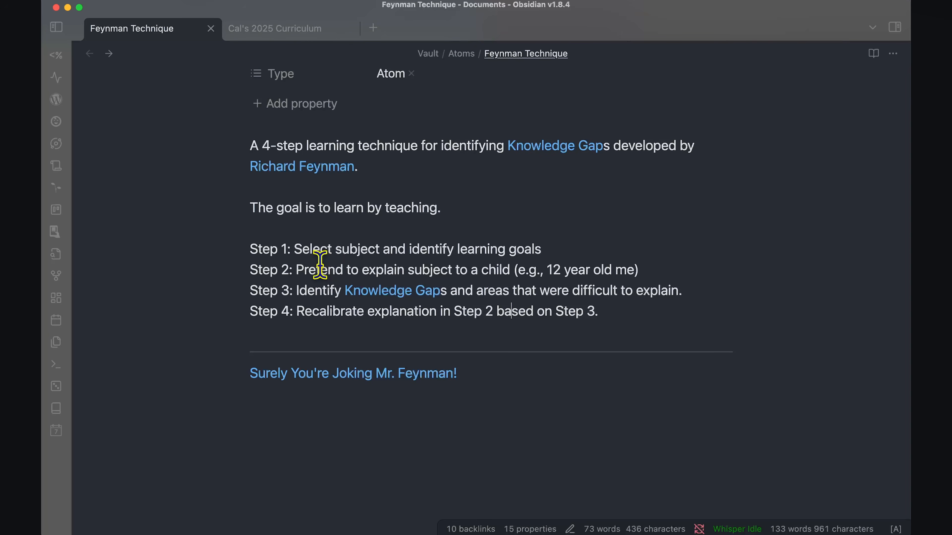
- Create a note titled "Leveraging the Feynman Technique" in a new tab and insert the Alloy (Story Solution) Template
key(super+t)
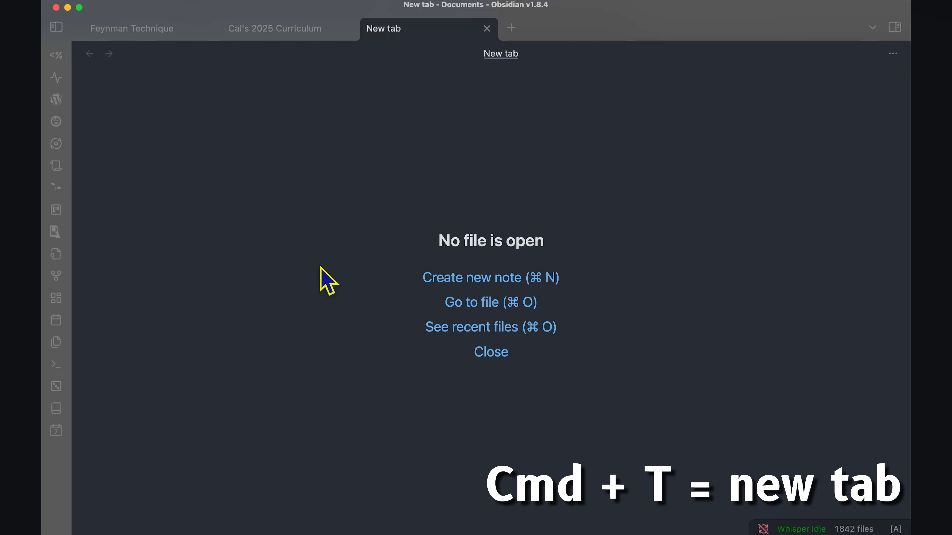
key(super+n)
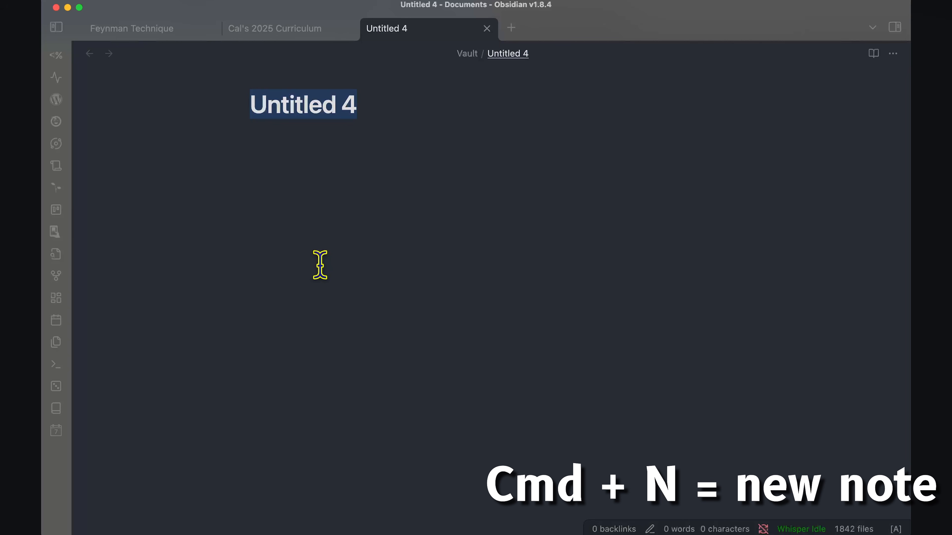
text(Leveraging the Feynman Technique)
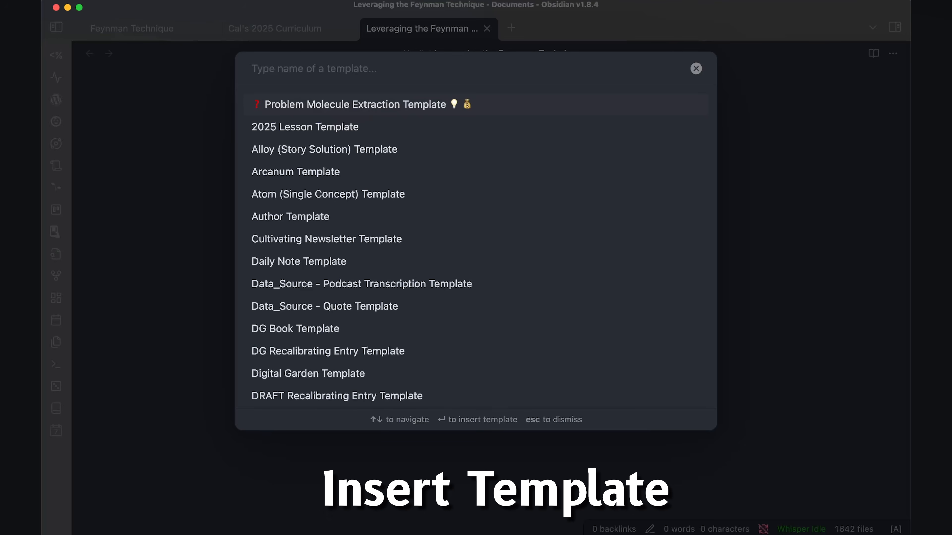
text(all)
key(Return)
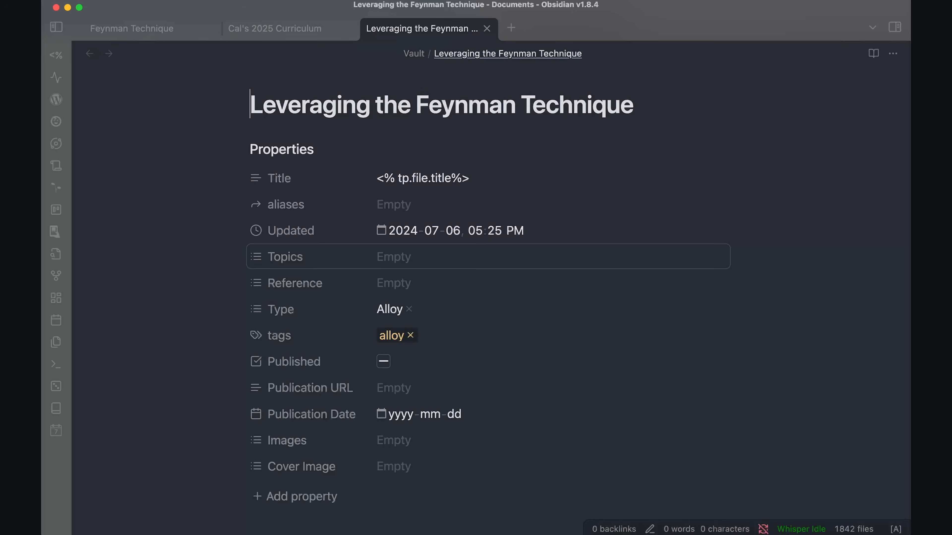
- Add a Feynman Technique link to the note body and dictate a numbered list explaining the technique beneath it
scroll(340, 143, down, 2)
scroll(371, 210, down, 2)
scroll(374, 213, down, 2)
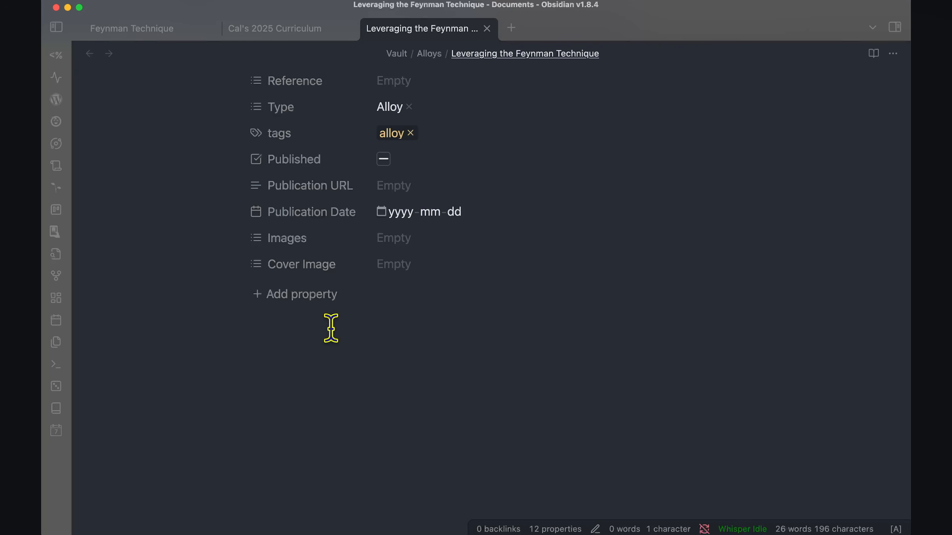
text([[Feynman Technique]])
key(Return)
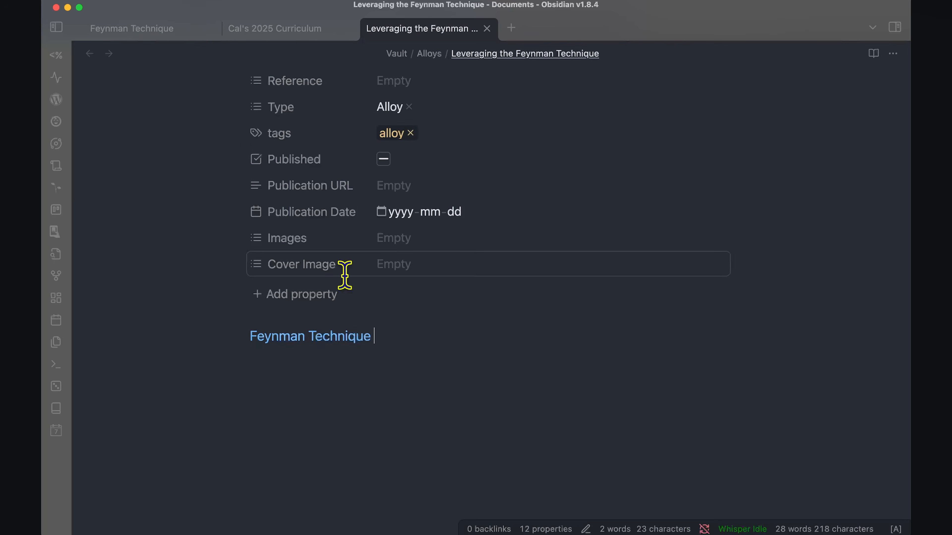
scroll(395, 328, down, 2)
key(Return)
text(1.)
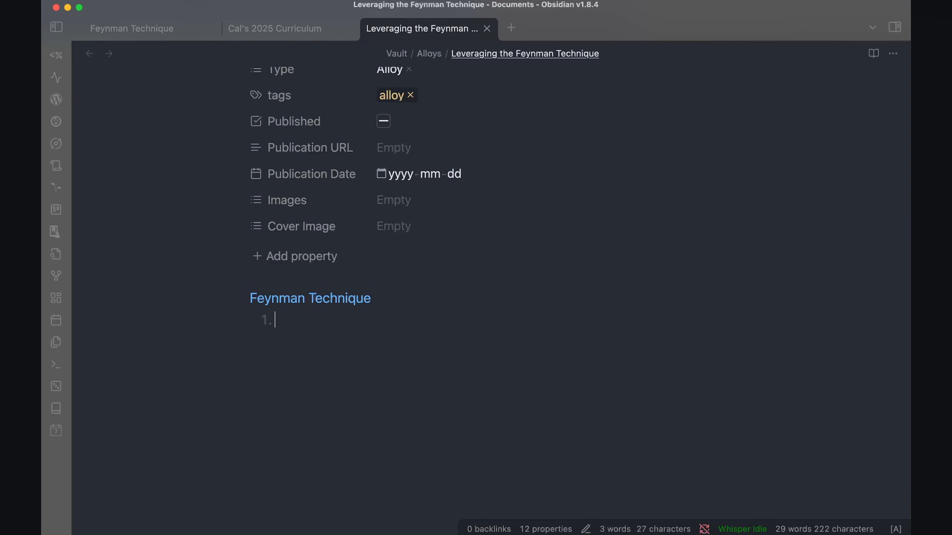
key(F5)
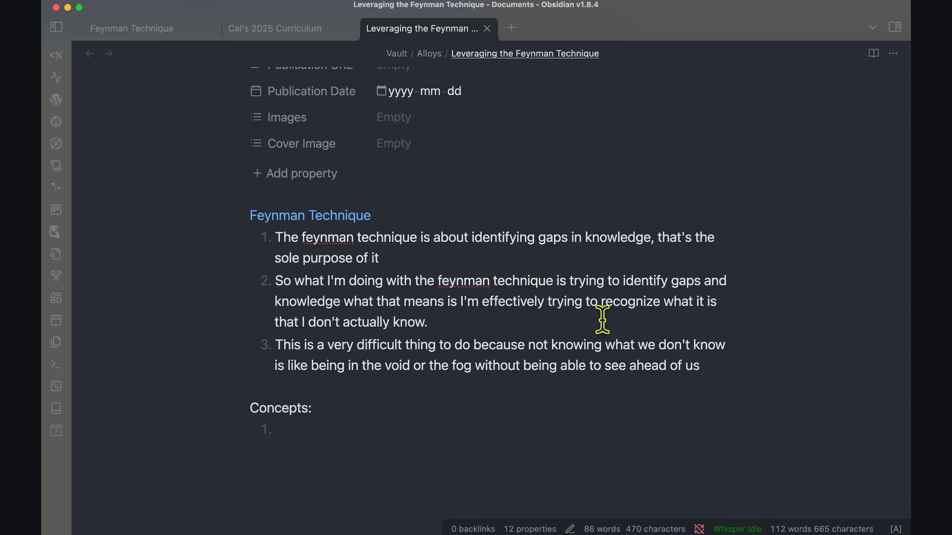
- Insert blank lines after the third list item, above the Concepts heading
click(716, 367)
key(Return)
key(Return)
key(Return)
- Switch to Chrome and browse the Google image results for a Feynman technique diagram, previewing several
key(super+Tab)
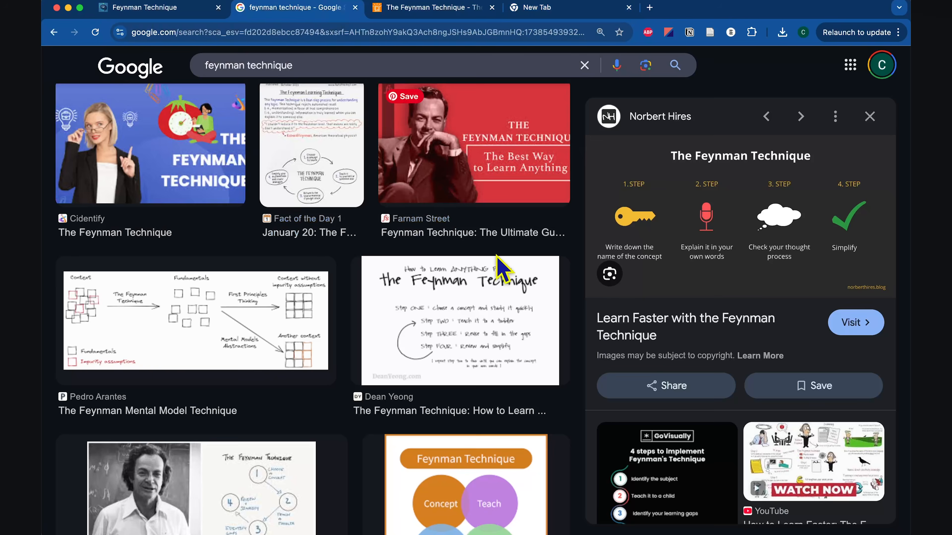
click(481, 300)
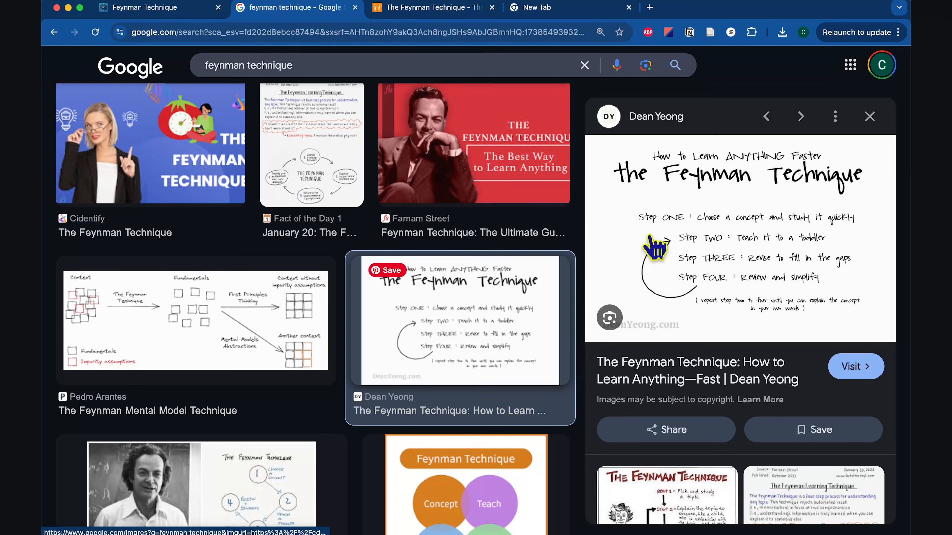
key(Right)
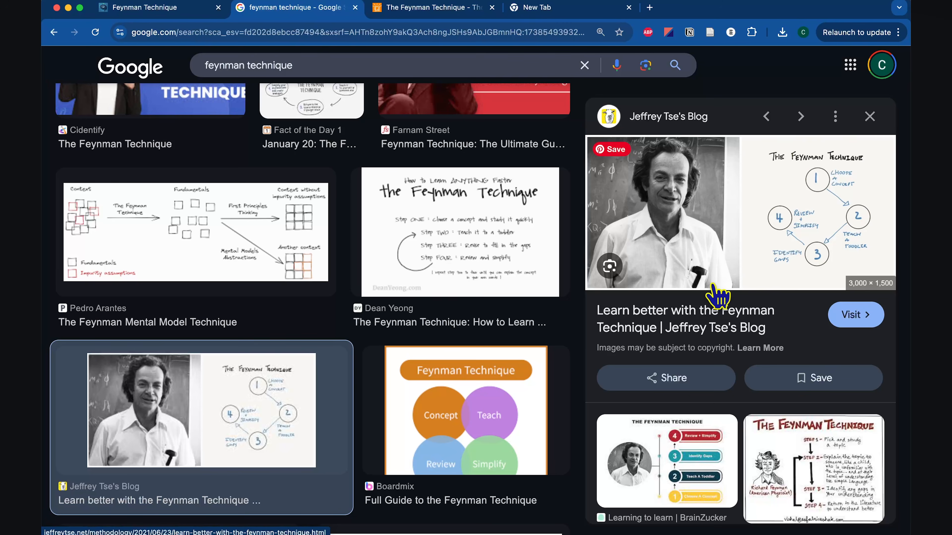
scroll(542, 332, down, 2)
scroll(542, 332, up, 7)
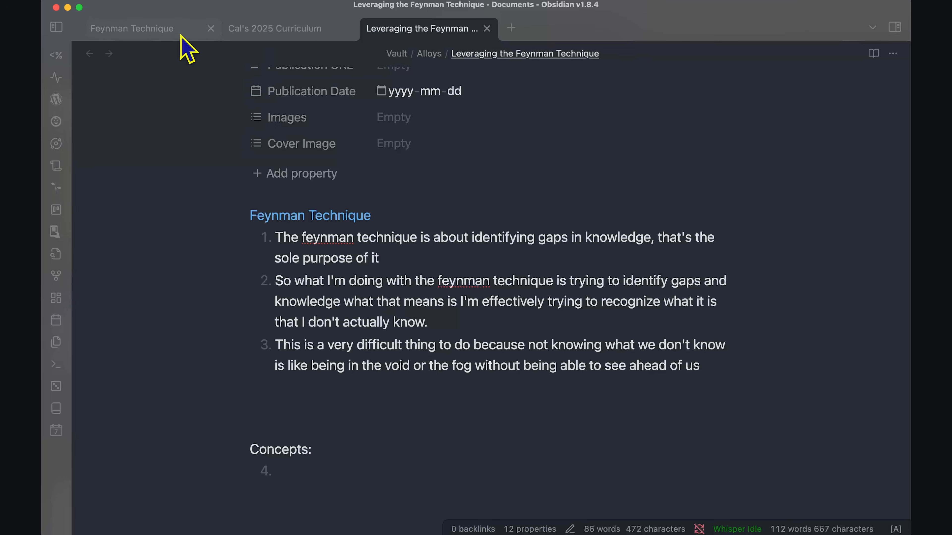
- Paste the copied four-step Feynman Technique diagram below Step 4 in Obsidian's Feynman Technique note
click(167, 35)
click(357, 319)
text(![[Pasted image 20250203120309.png]])
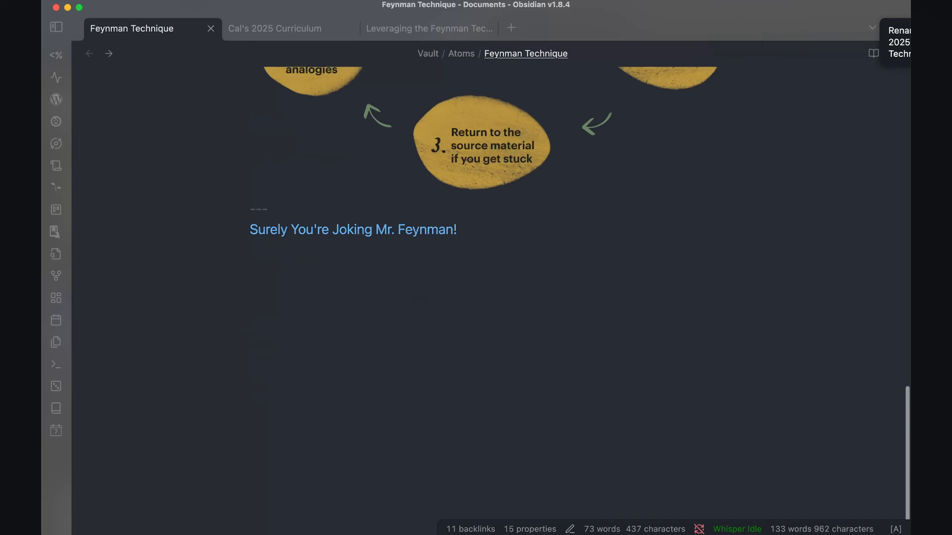
scroll(516, 312, up, 10)
scroll(521, 329, down, 1)
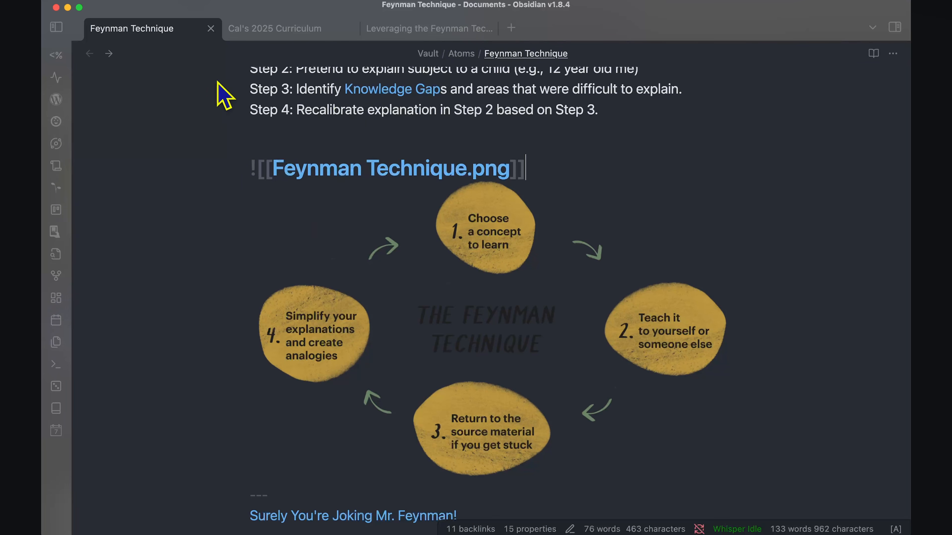
scroll(431, 225, down, 2)
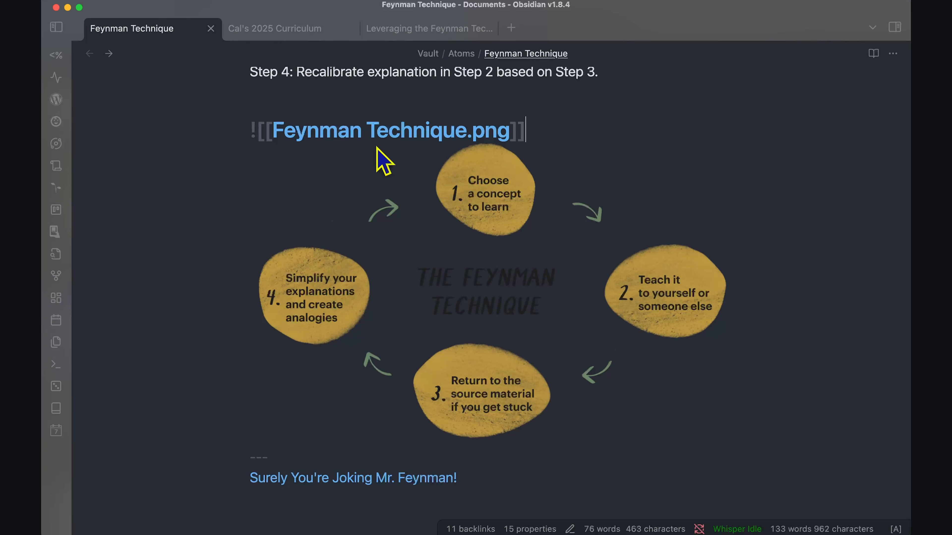
- Add a link to The Hero's Journey as the first item under Analogies in the Leveraging the Feynman Technique note
click(417, 33)
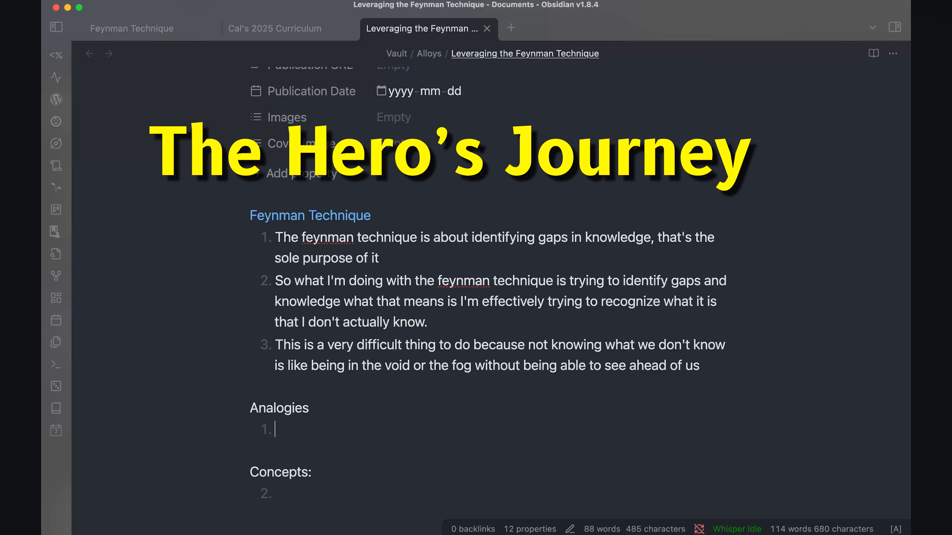
text([[hero's)
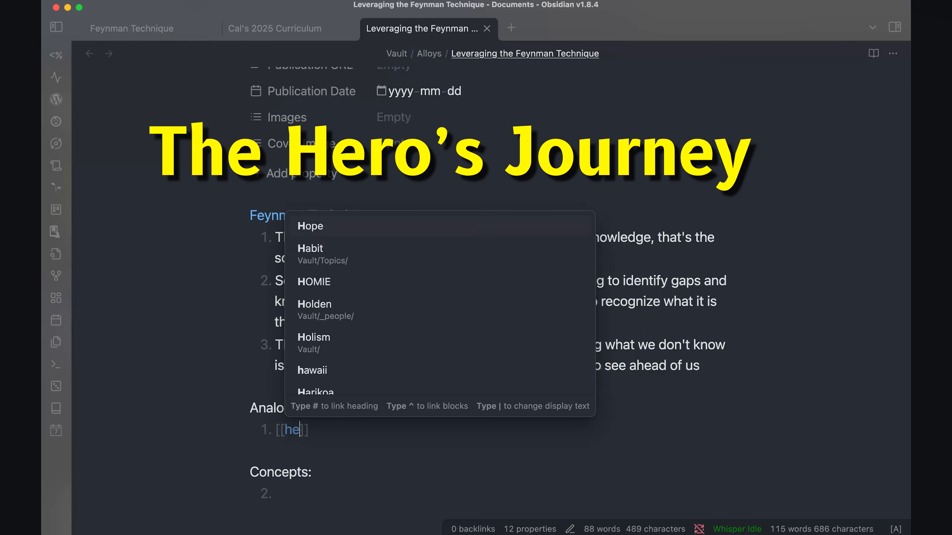
click(391, 265)
key(Return)
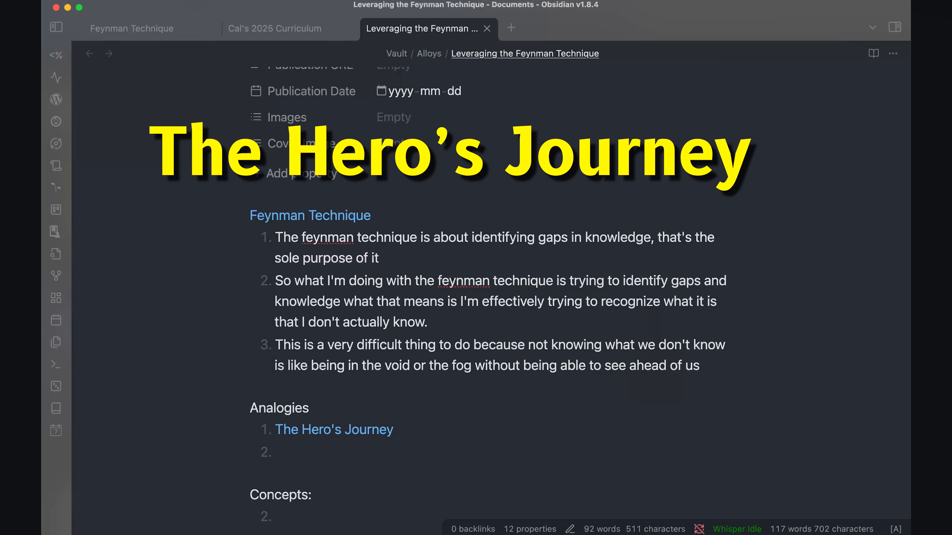
- Open the linked Hero's Journey note and examine its properties, definition and cycle diagram
super+click(386, 429)
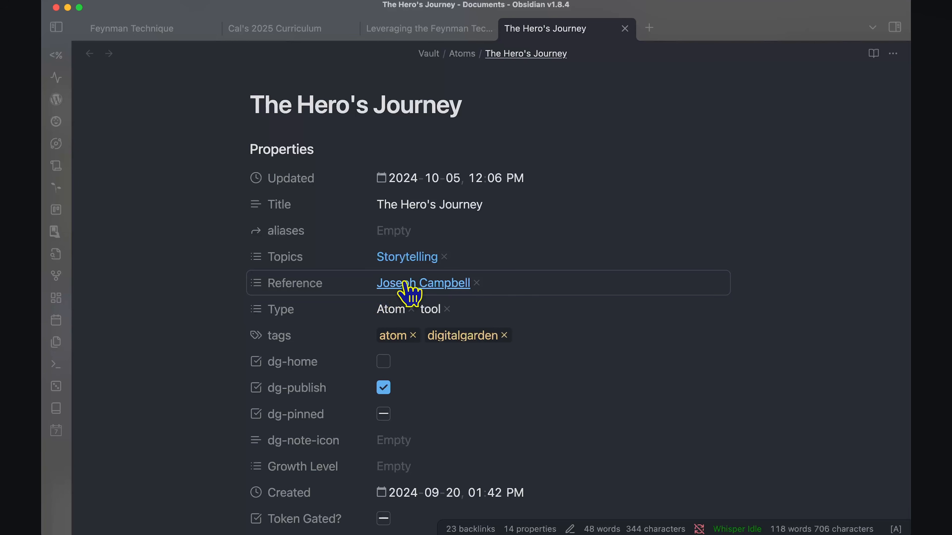
scroll(423, 210, down, 2)
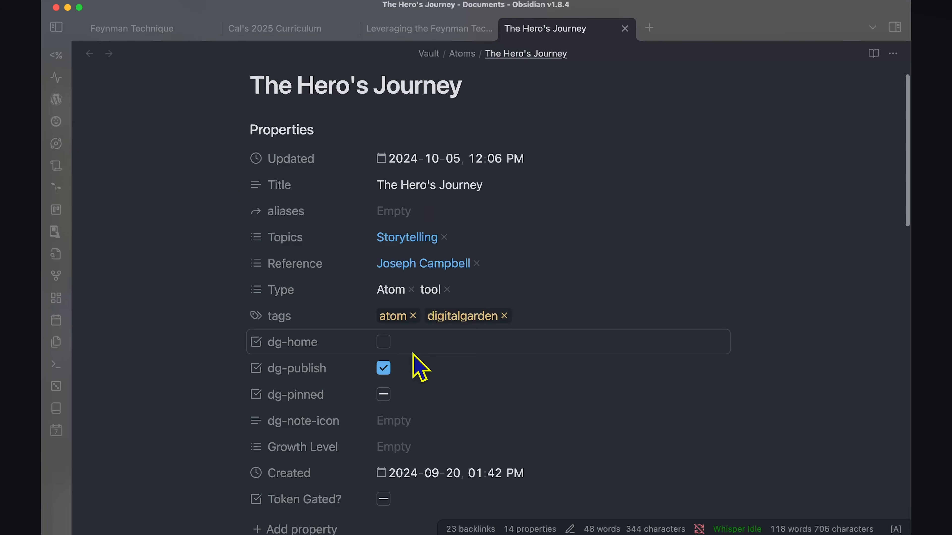
scroll(442, 362, down, 5)
scroll(443, 362, down, 10)
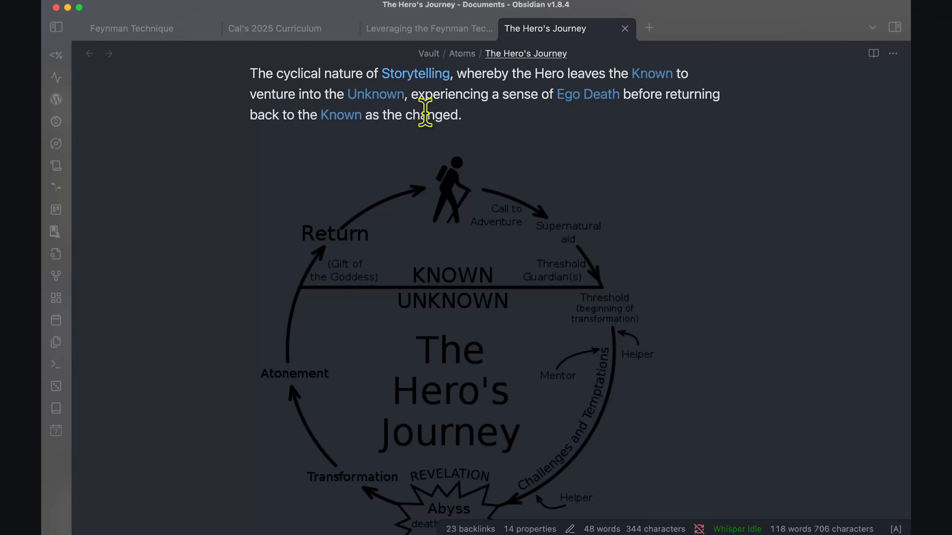
scroll(425, 113, down, 3)
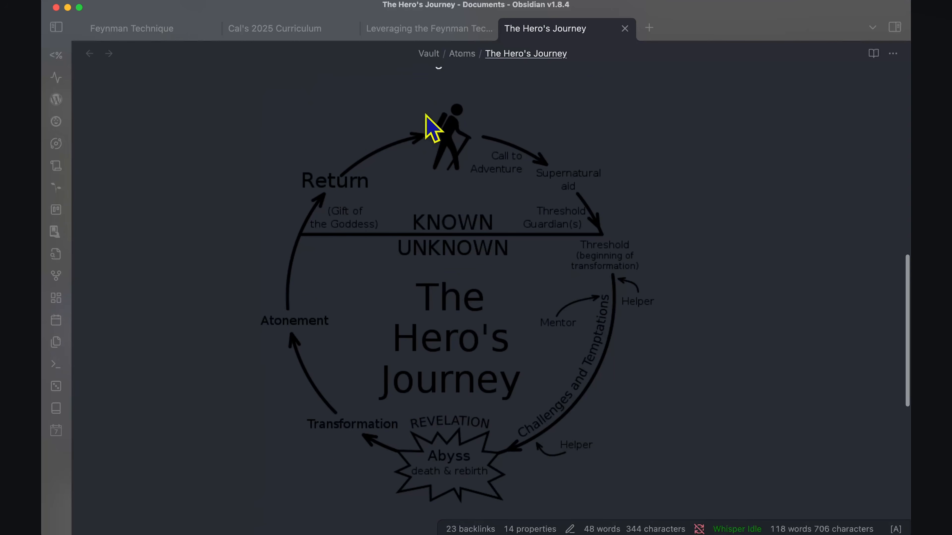
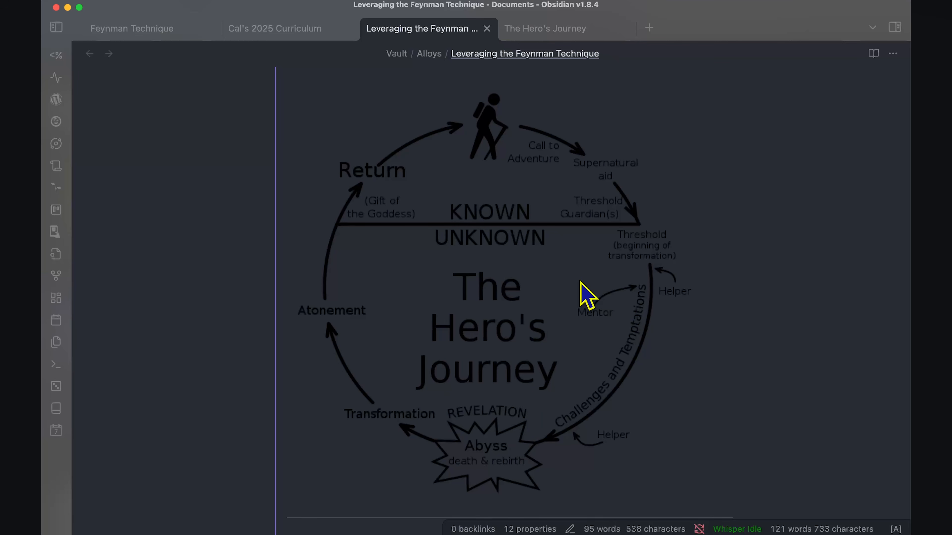
- Compare the embedded Feynman Technique diagram with the Hero's Journey diagram in the Leveraging the Feynman Technique note
scroll(578, 272, up, 15)
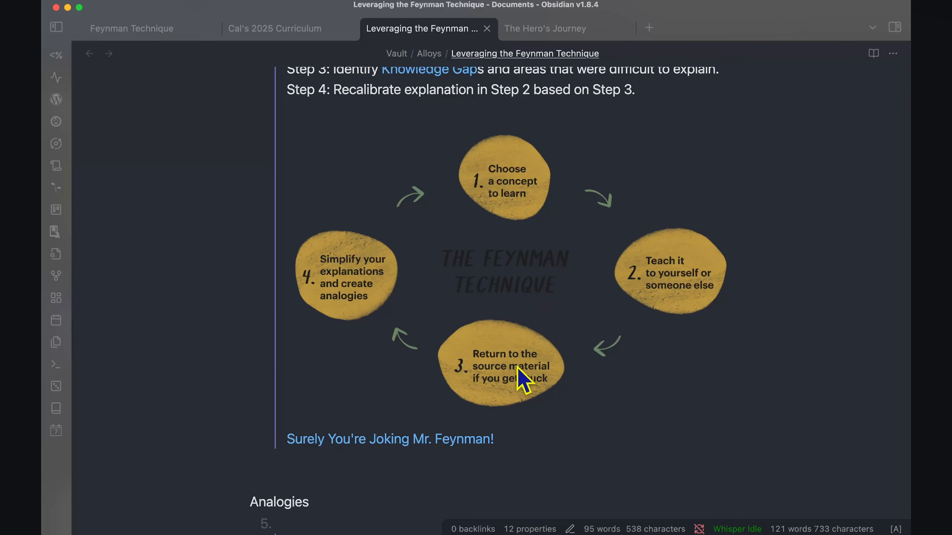
scroll(484, 390, down, 10)
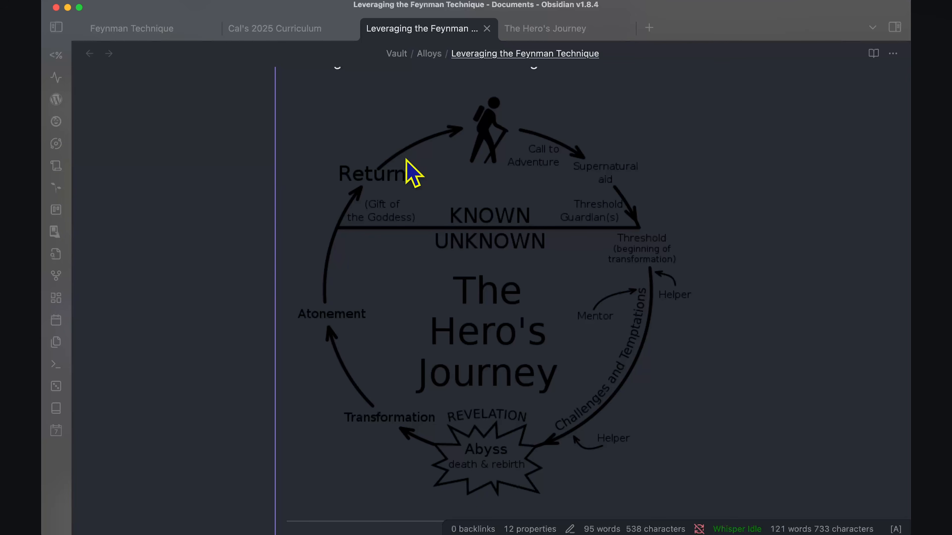
scroll(478, 117, up, 5)
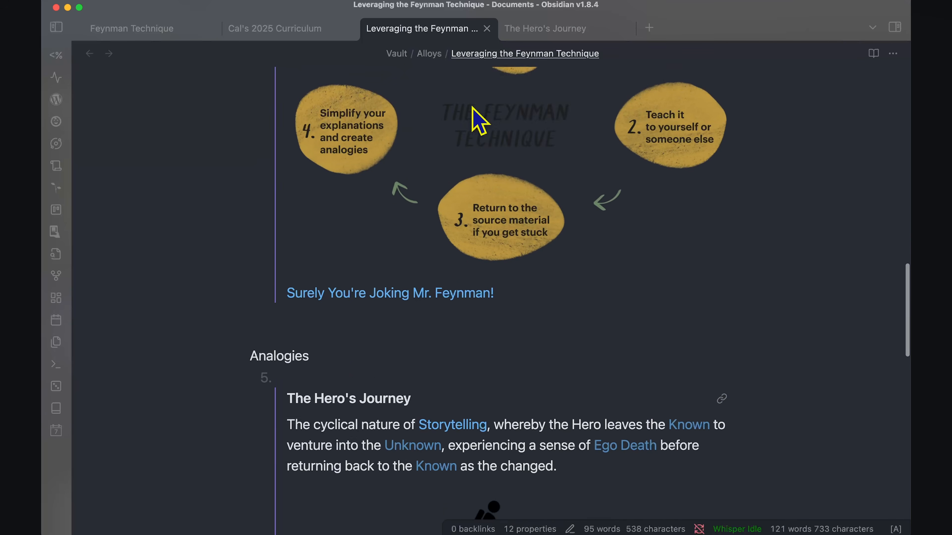
scroll(478, 117, up, 3)
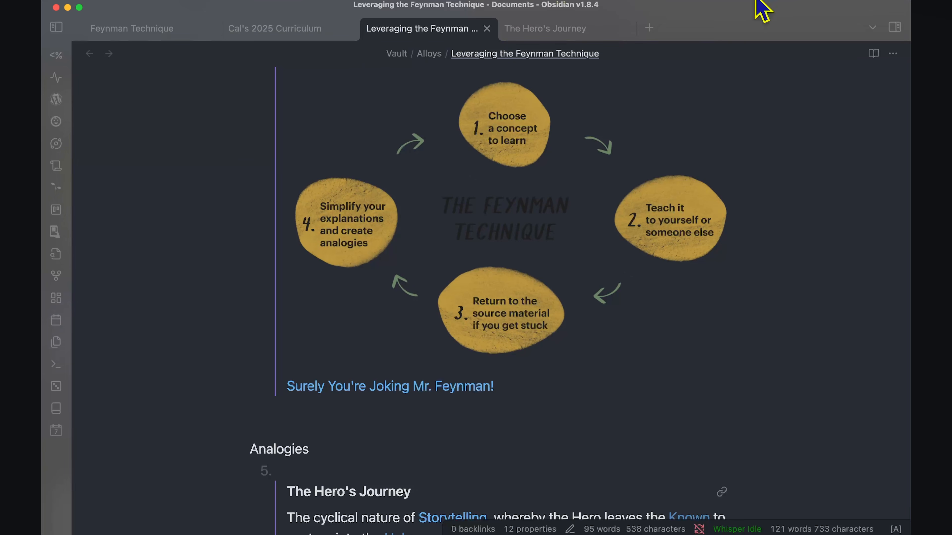
- Add a link to "Cyclical Nature Of Learning & Teaching" as the first item under Molecules
scroll(389, 365, down, 15)
scroll(388, 365, down, 3)
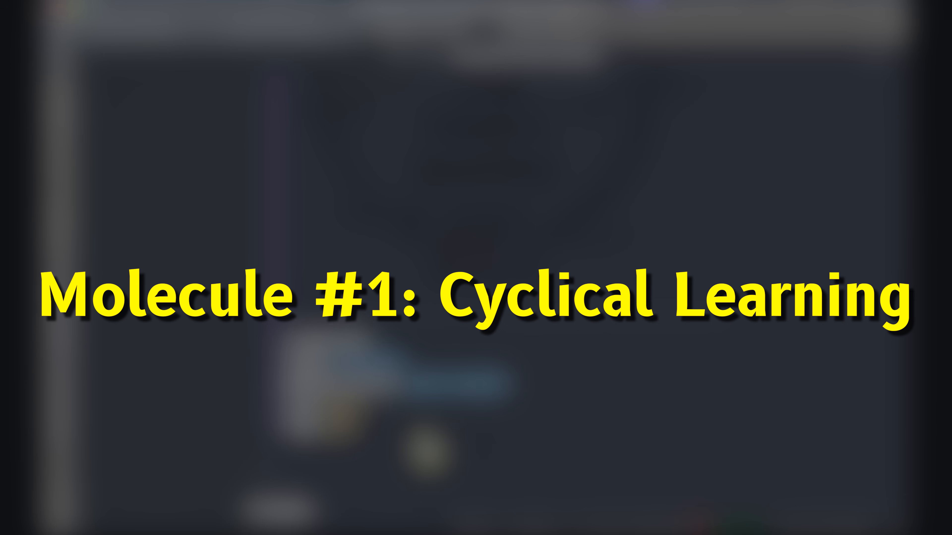
scroll(429, 450, down, 4)
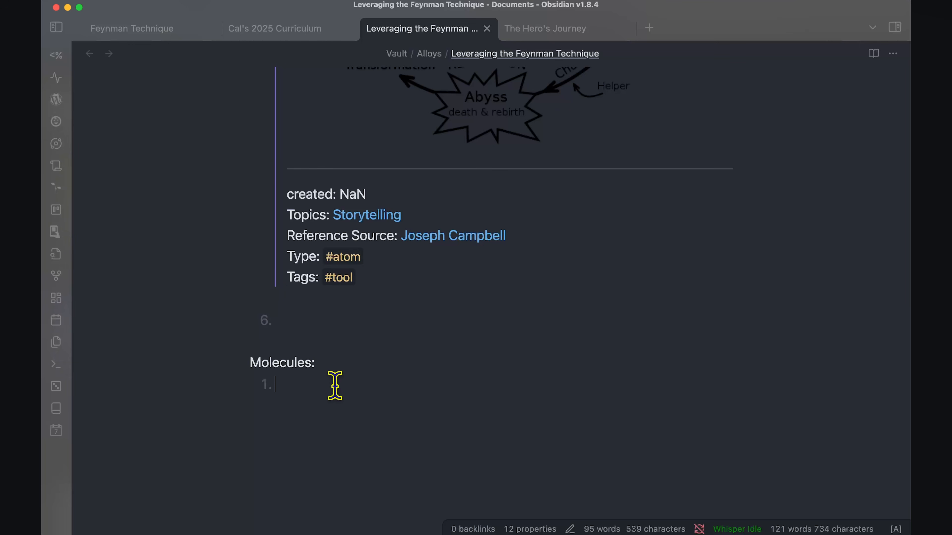
text([)
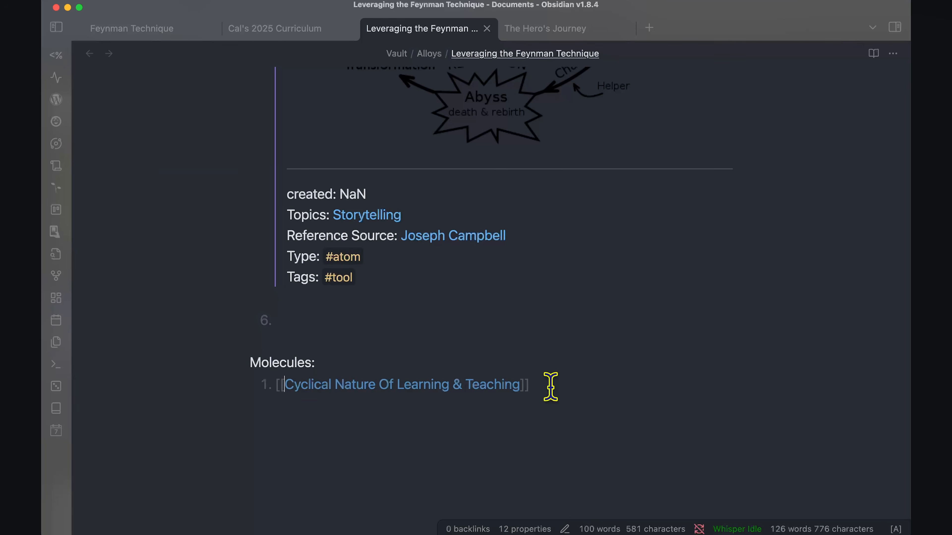
- Create the Cyclical Nature Of Learning & Teaching note from its link and apply the molecule template to it
super+click(482, 386)
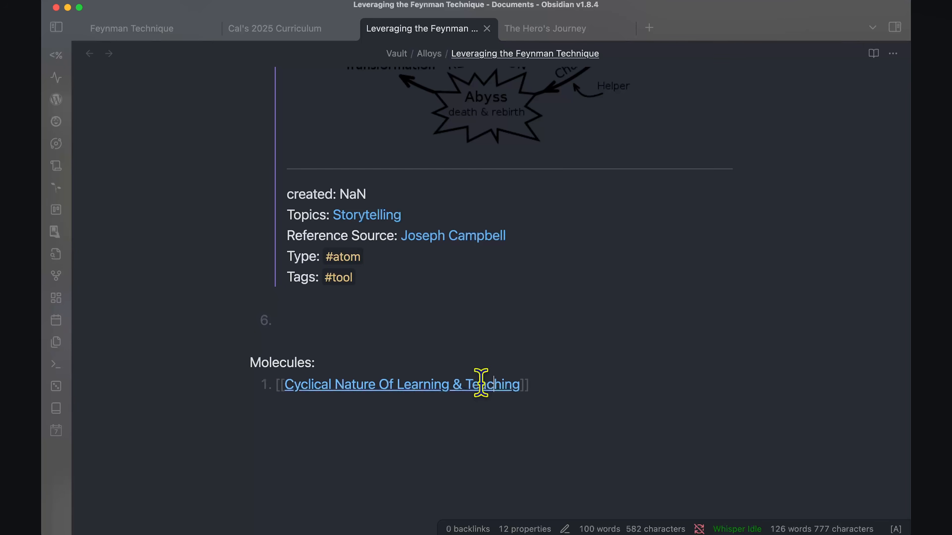
key(alt+e)
text(m)
key(Return)
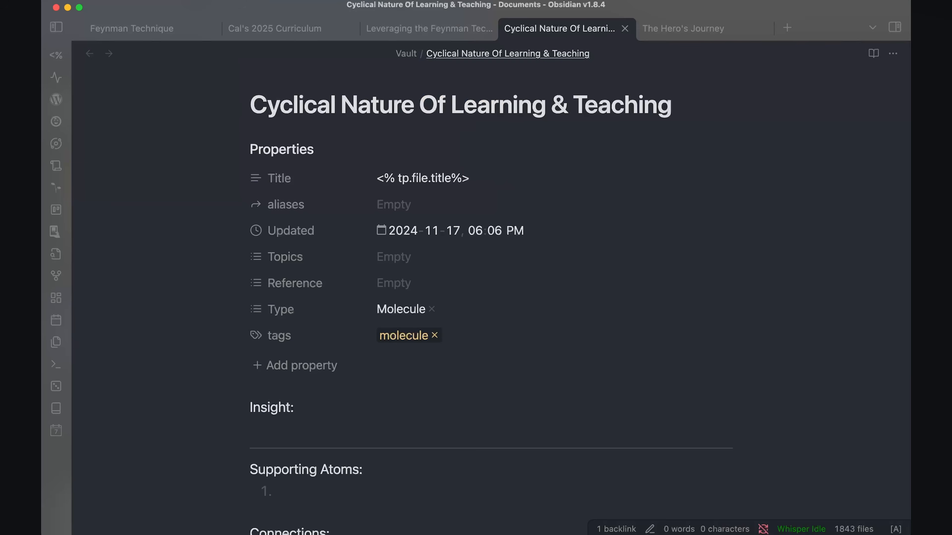
- Write an Insight on learning as a cyclical process, linking Feynman Technique and The Hero's Journey, and review the text
scroll(365, 318, down, 5)
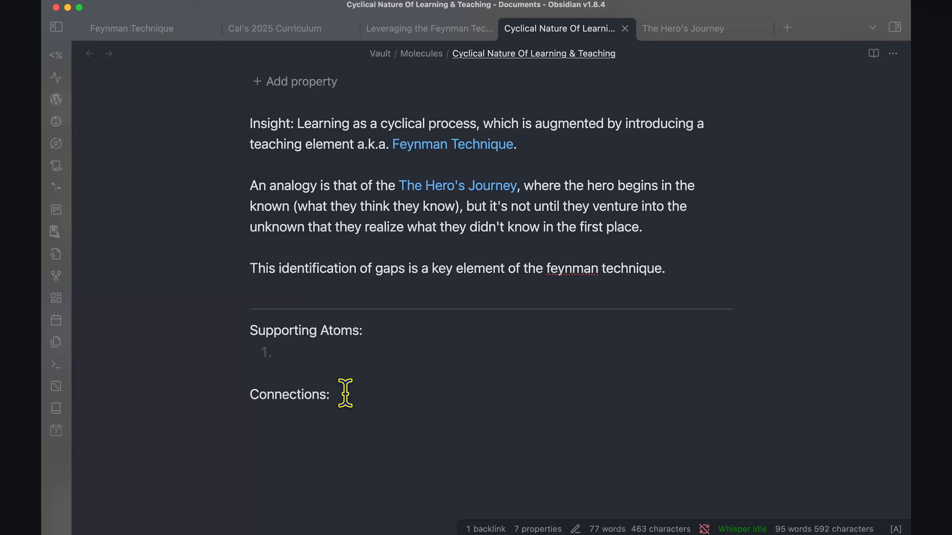
scroll(346, 393, up, 10)
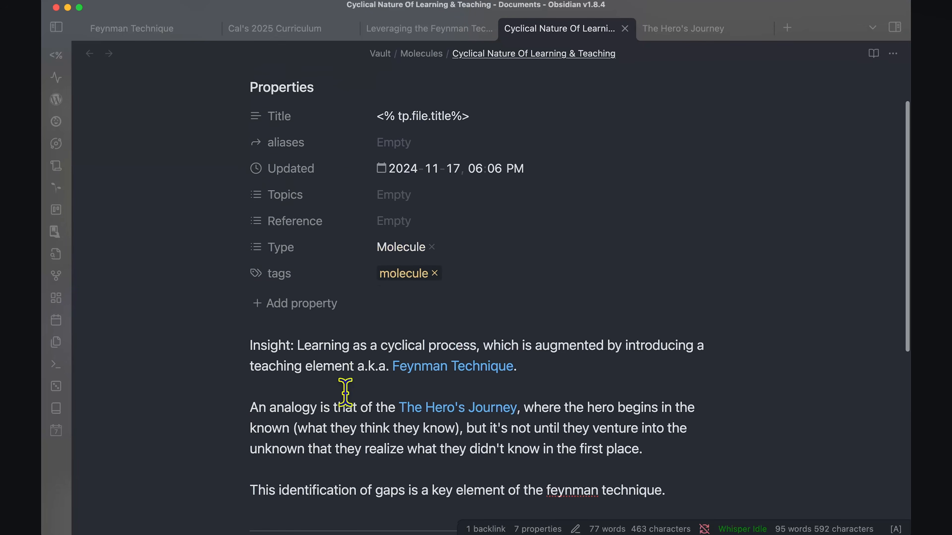
scroll(350, 407, down, 8)
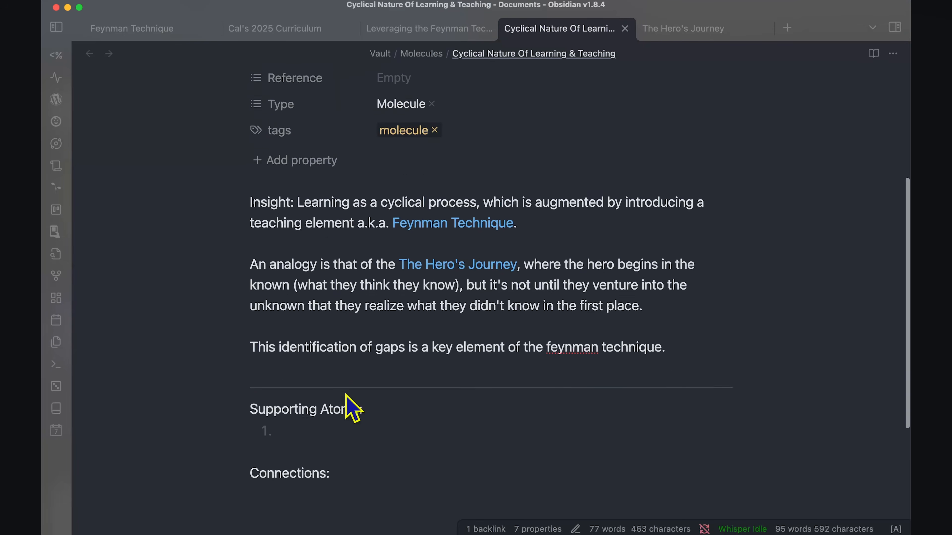
key(Up)
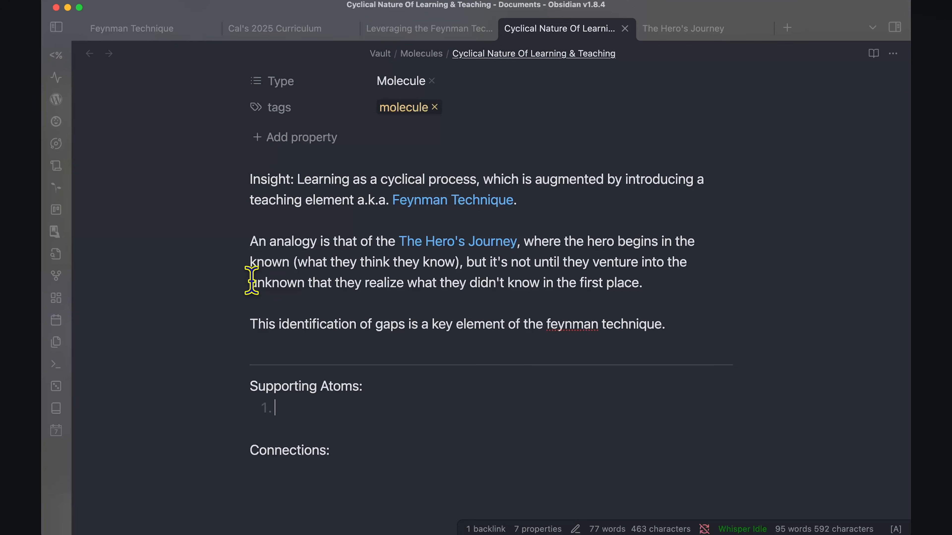
drag(250, 281, 636, 285)
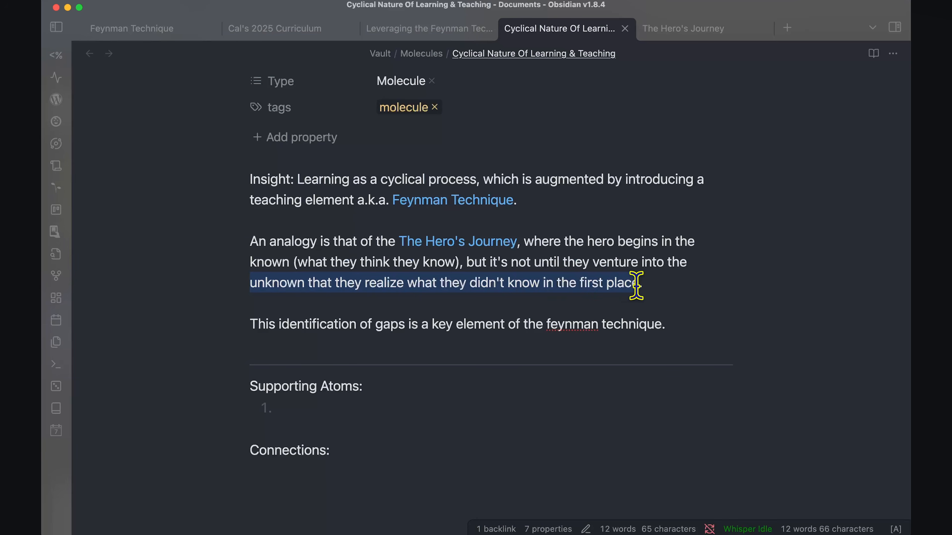
click(700, 275)
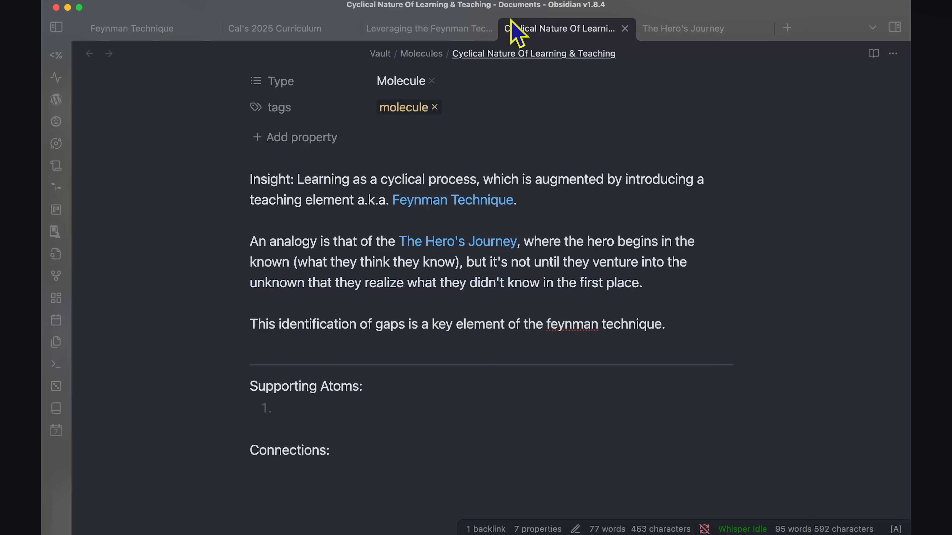
- Return to the Leveraging the Feynman Technique note and rename the Analogies heading to "Atoms"
click(431, 30)
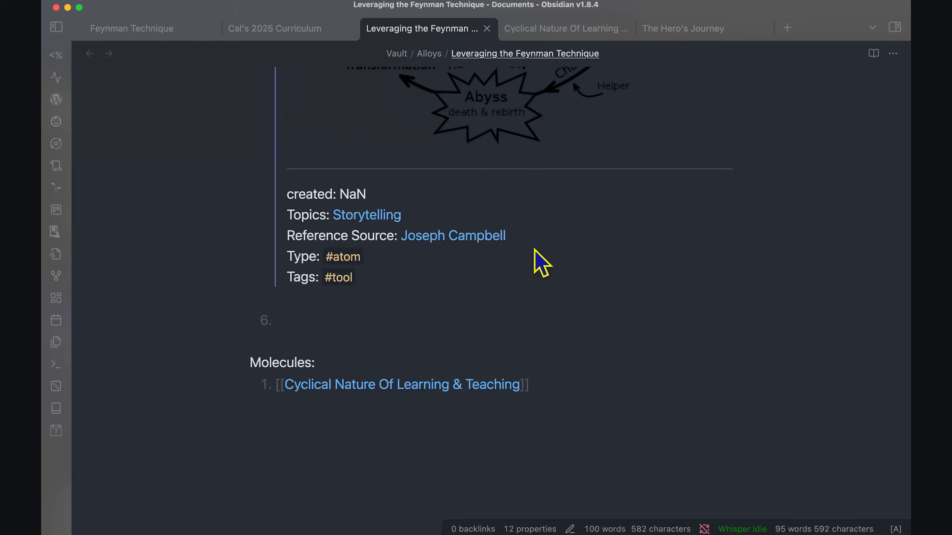
scroll(535, 265, down, 3)
scroll(391, 170, up, 10)
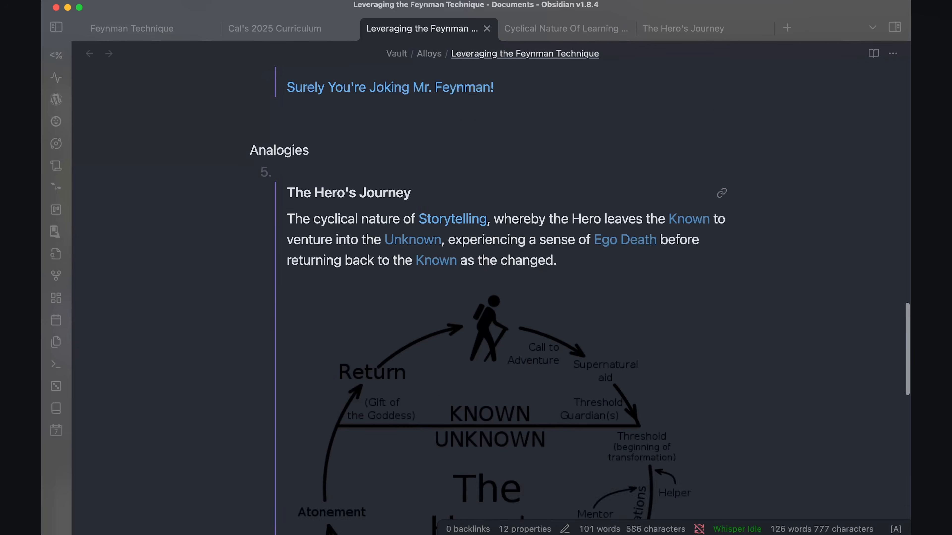
double_click(286, 191)
text(Atoms)
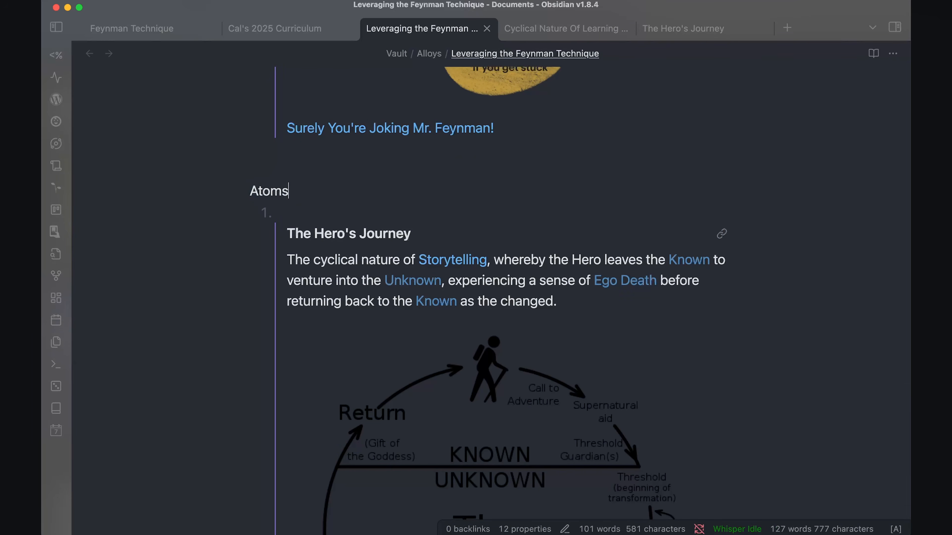
- Add a link to "Uncertainty Matrix" as the second item under Atoms, below the embedded Hero's Journey
scroll(396, 330, down, 10)
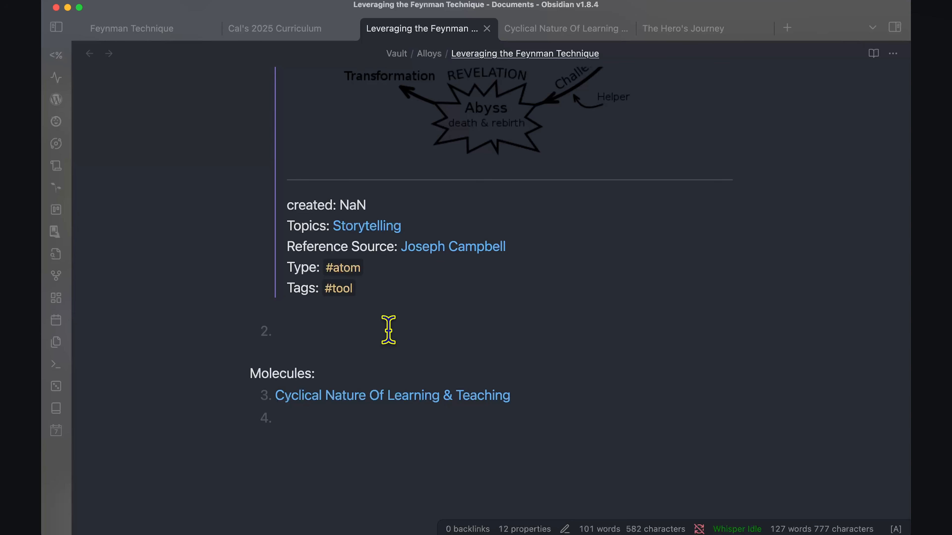
scroll(418, 333, up, 15)
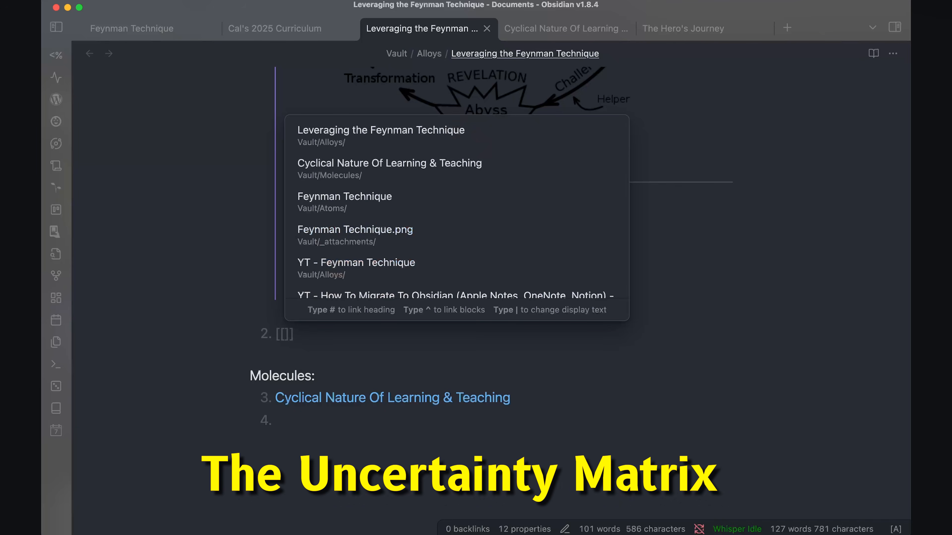
text(uncer)
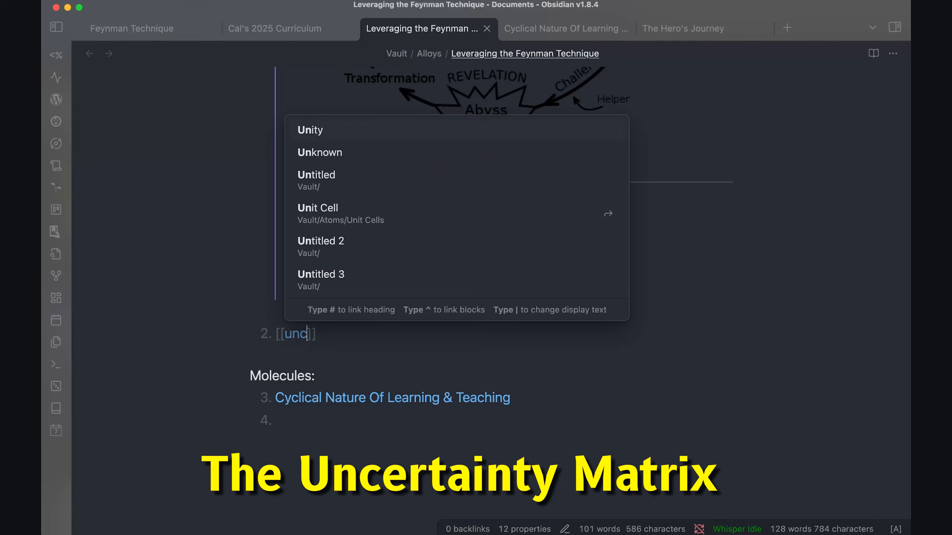
key(Return)
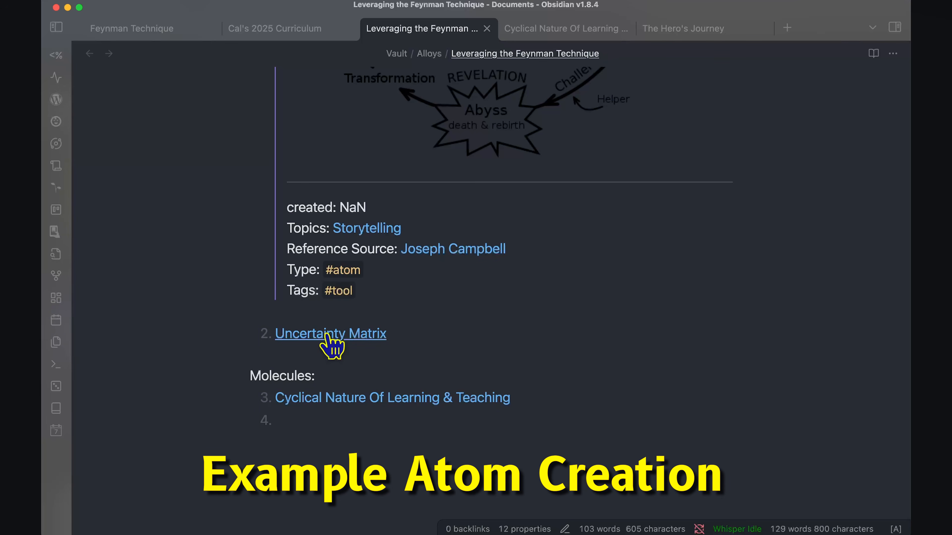
- Open the Uncertainty Matrix note, apply the Atom (Single Concept) Template and embed "Uncertainty Matrix - Ness Labs.png" in its body
super+click(341, 333)
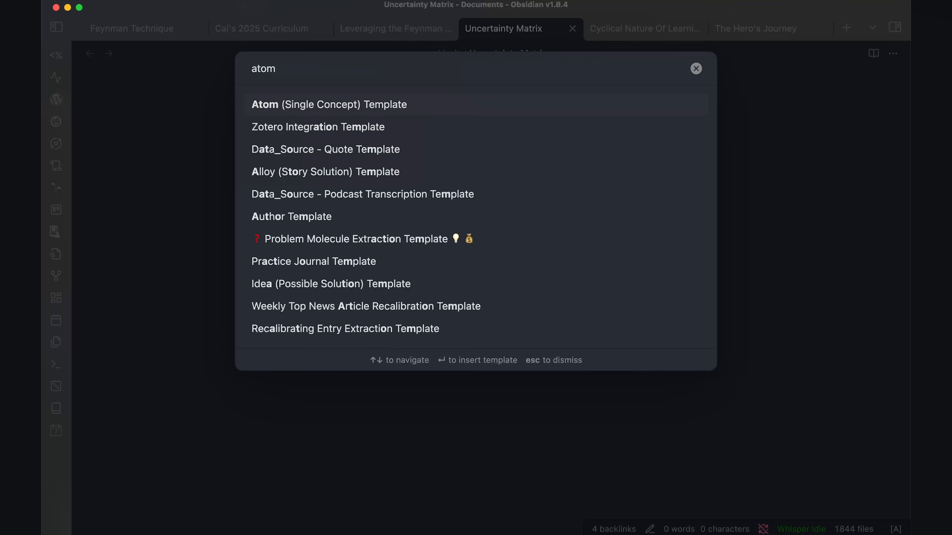
key(Return)
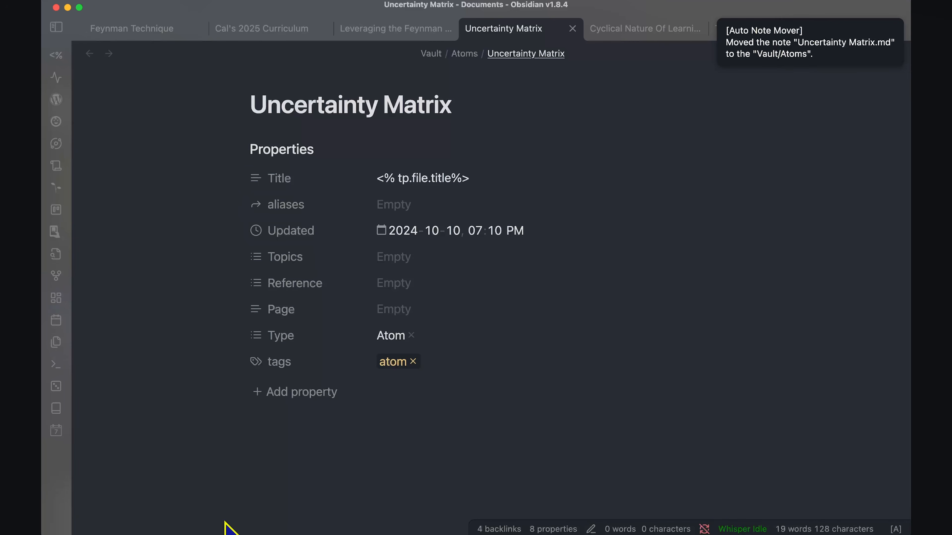
text(![[unce)
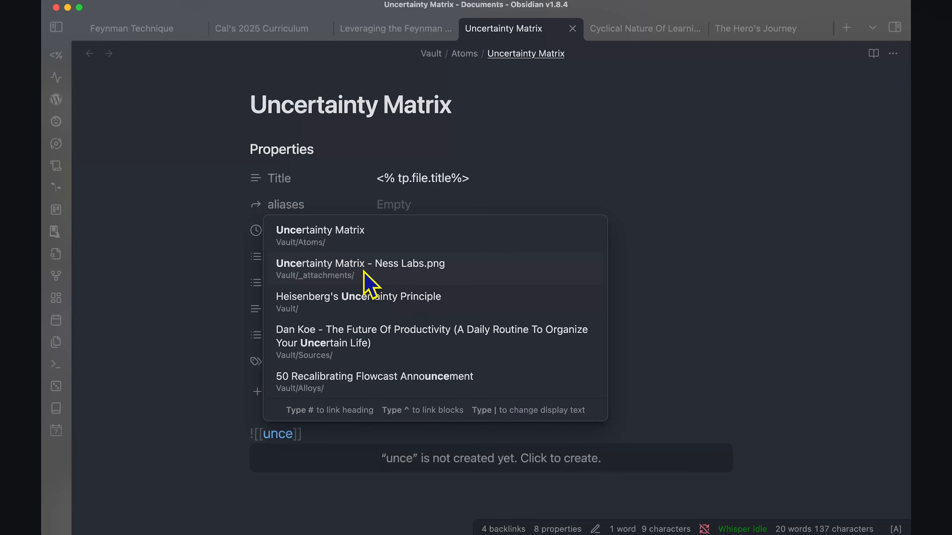
click(371, 273)
scroll(502, 374, down, 5)
scroll(501, 374, up, 1)
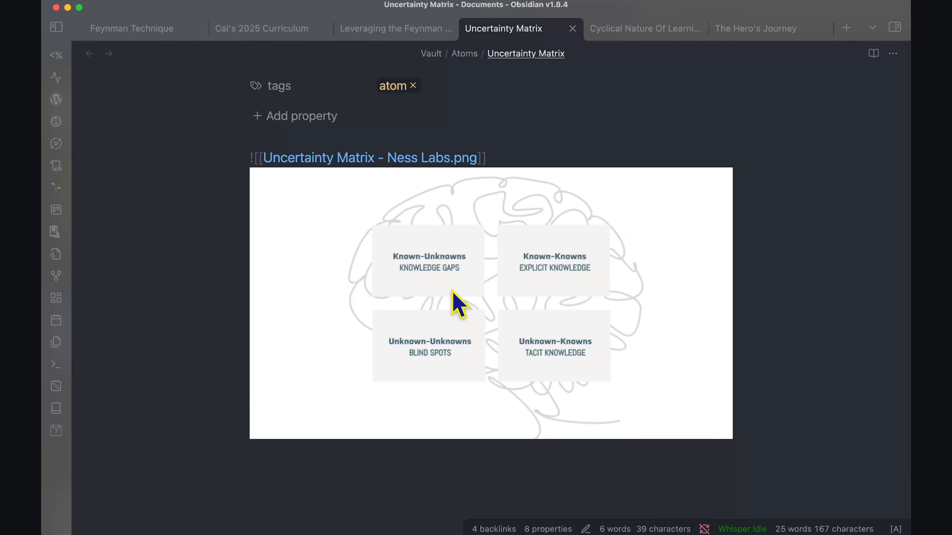
scroll(451, 290, up, 5)
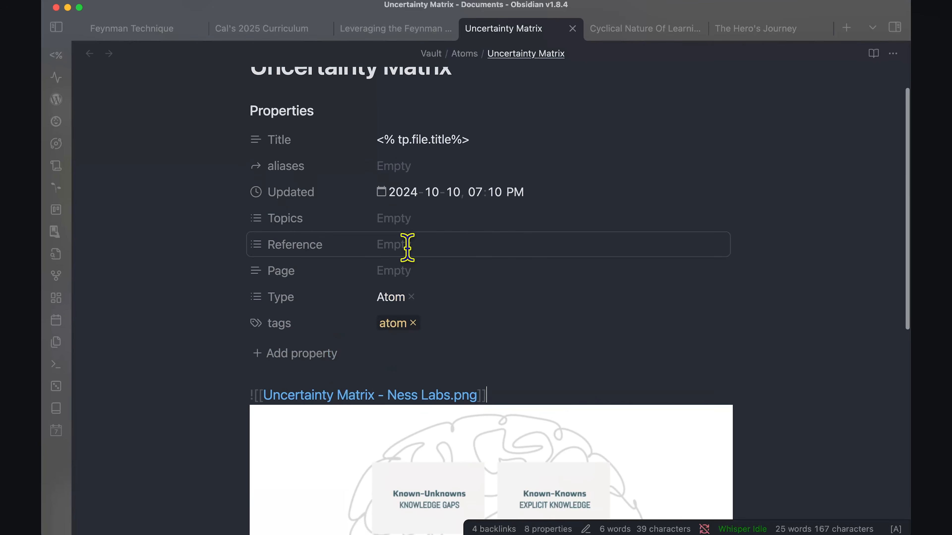
- Set the Uncertainty Matrix note's Reference property to a link to "Ness Labs"
click(407, 244)
text([[Ness Labs)
key(Return)
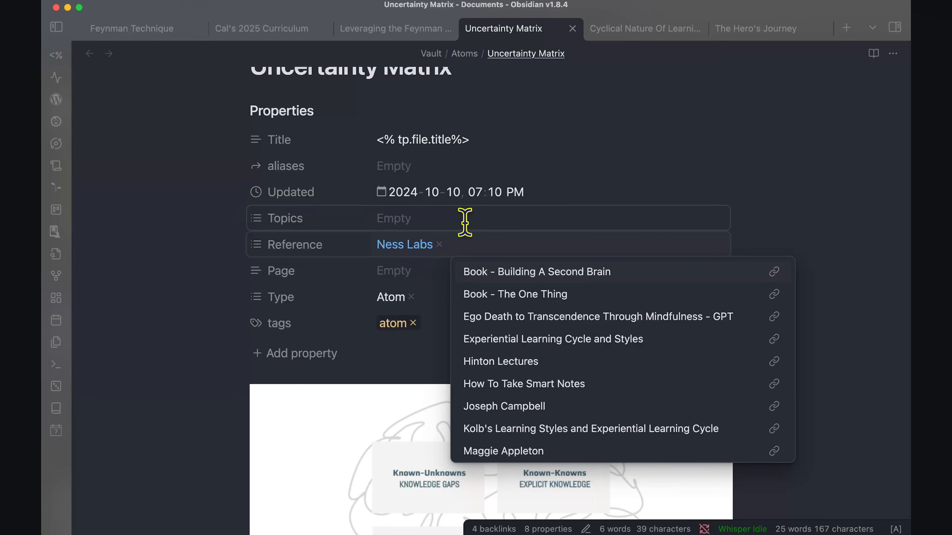
- Open the linked Ness Labs note and start a link to its author after the #Author tag
click(394, 247)
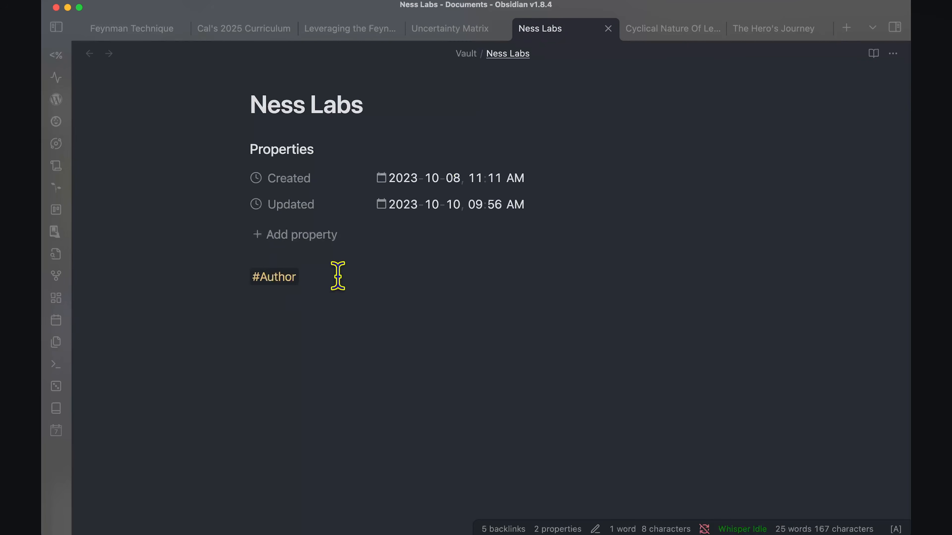
click(327, 279)
text(is [[anne)
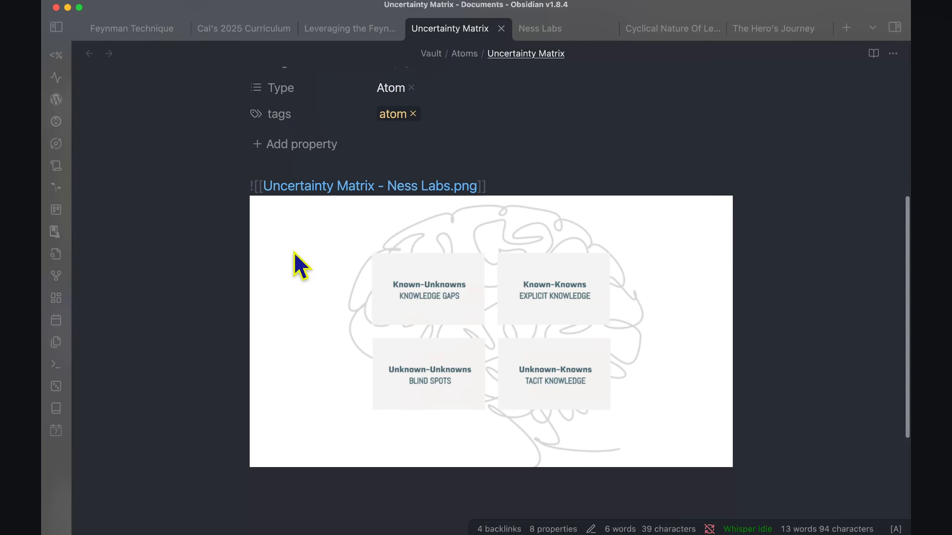
- Return to the Uncertainty Matrix note and examine the four quadrants in its embedded image
scroll(536, 438, down, 3)
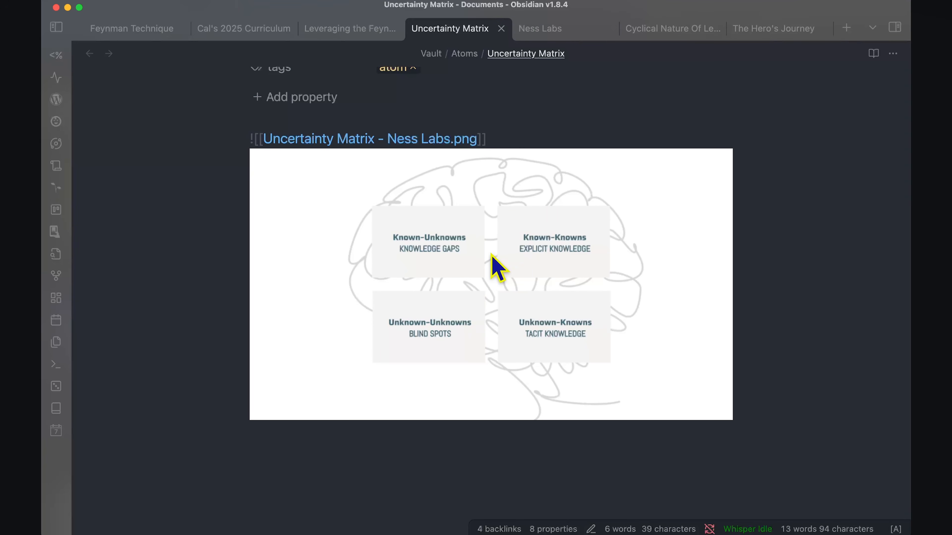
scroll(539, 337, down, 2)
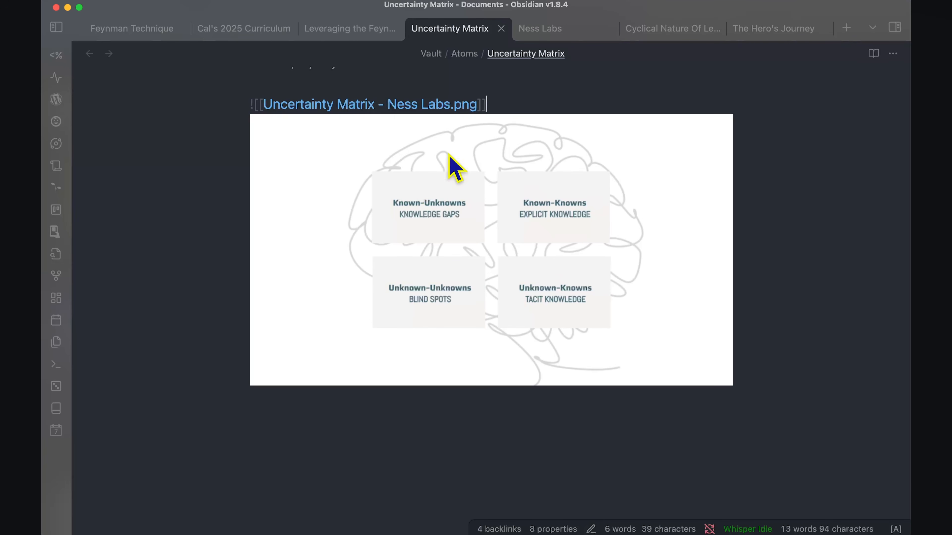
scroll(609, 196, down, 1)
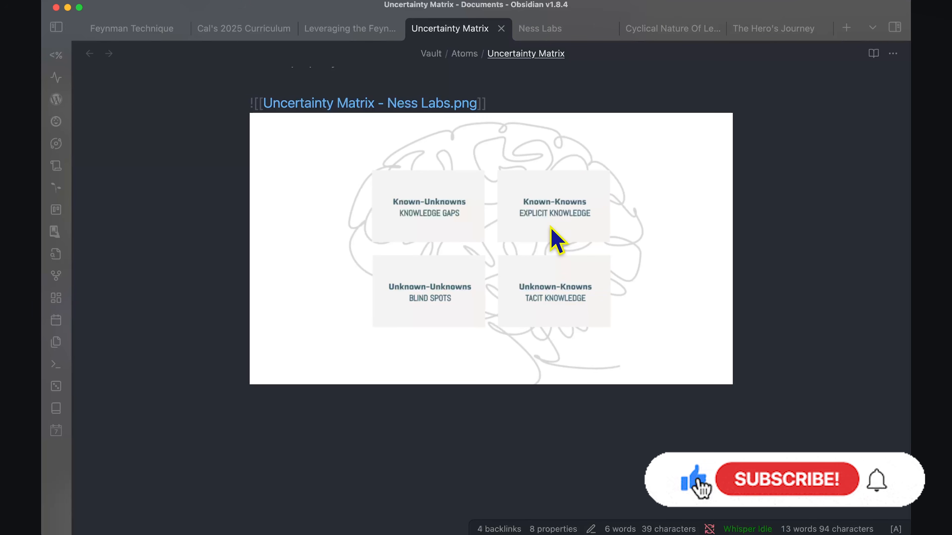
- Return to the Leveraging the Feynman Technique note and add a link to "Reducing Uncertainty Through Teaching" as the second item under Molecules
click(354, 28)
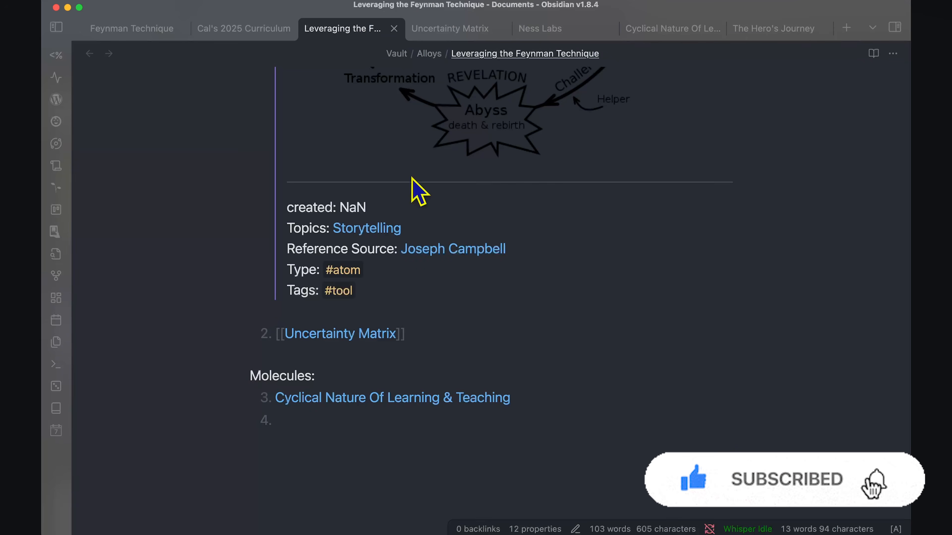
click(433, 332)
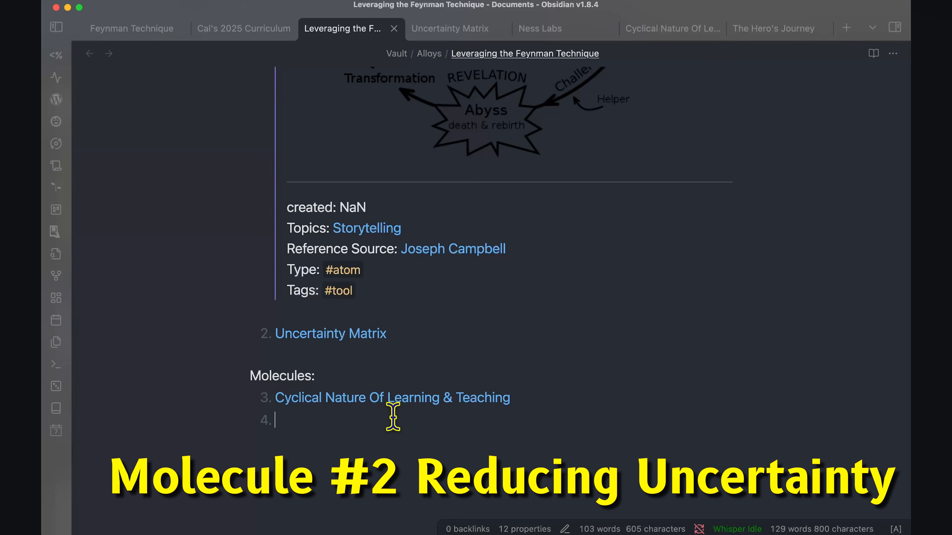
scroll(393, 416, down, 3)
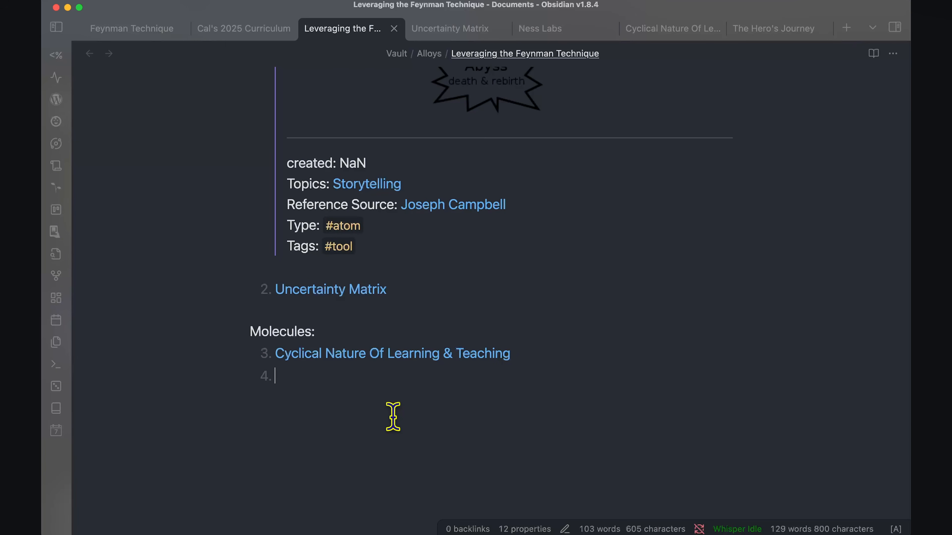
text([[Reducing Uncertainty Through Teaching]])
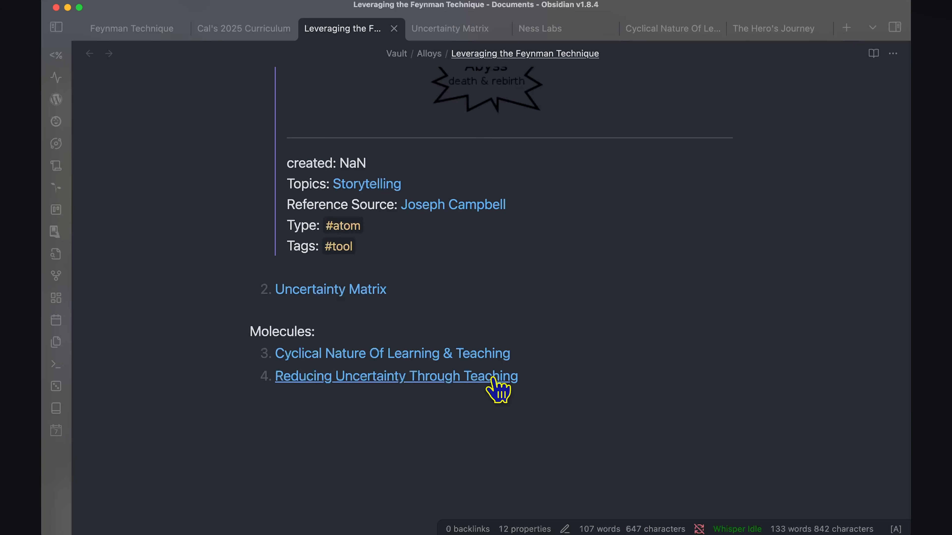
- Open the Reducing Uncertainty Through Teaching note and apply the Molecule template to it
super+click(492, 378)
key(alt+e)
text(mol)
key(Return)
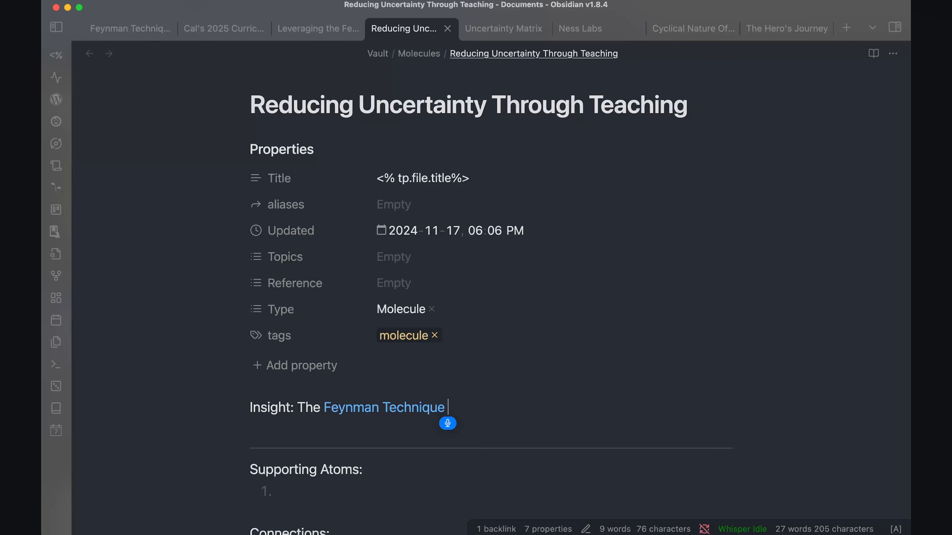
- Write an Insight on the Feynman Technique reducing uncertainty by converting blind spots into knowledge gaps, and check it against the Uncertainty Matrix image
text(allows for a re)
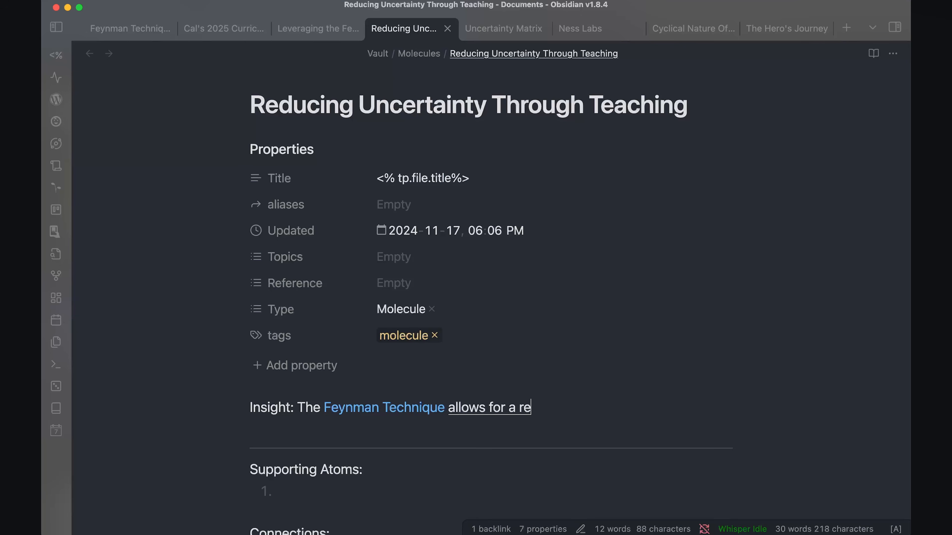
text(duction of uncertainty by)
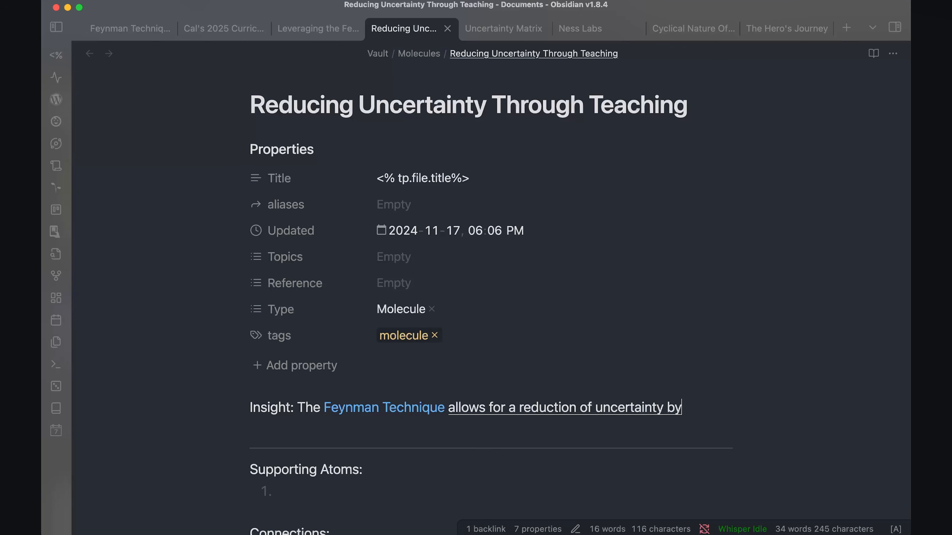
text( converting unknown, unknowns, a.k.a. Blindspot, into known unknown, a.k.a. knowledge gaps.)
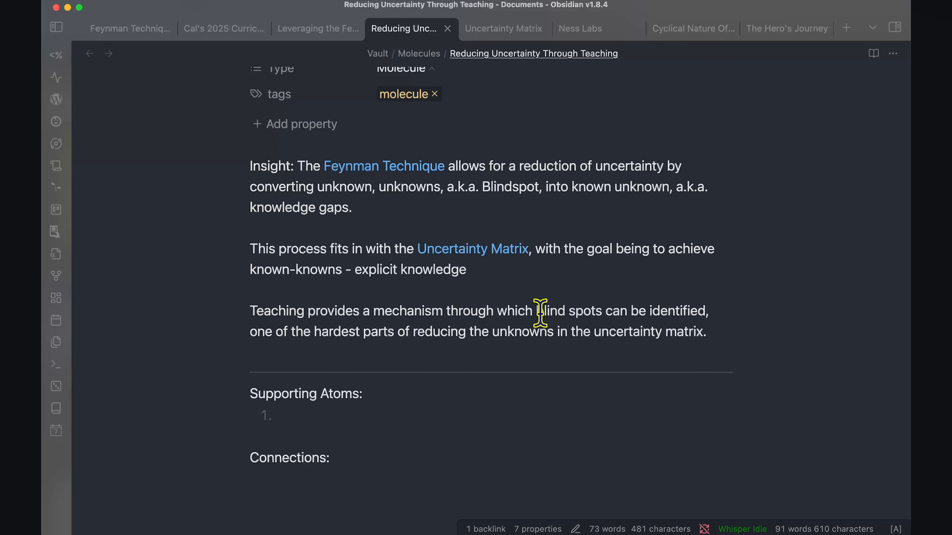
key(ctrl+Tab)
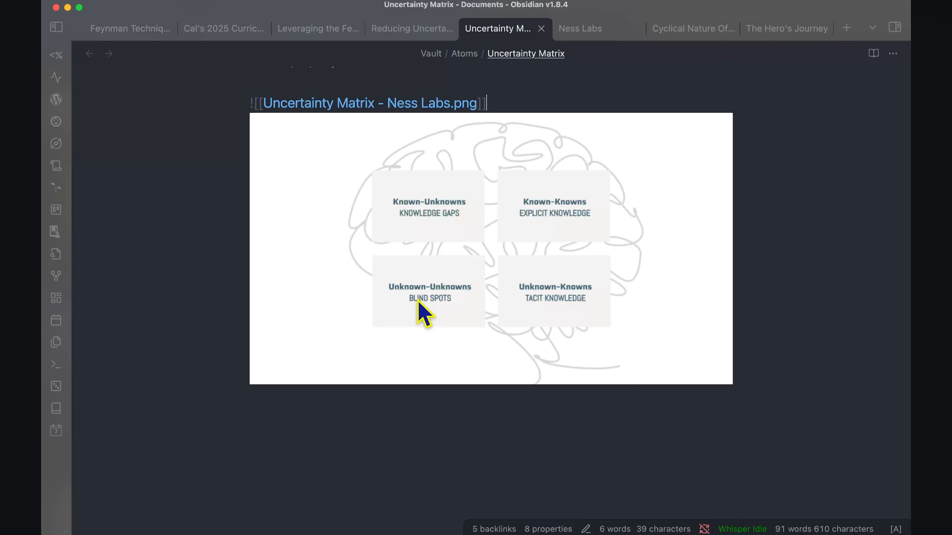
click(403, 30)
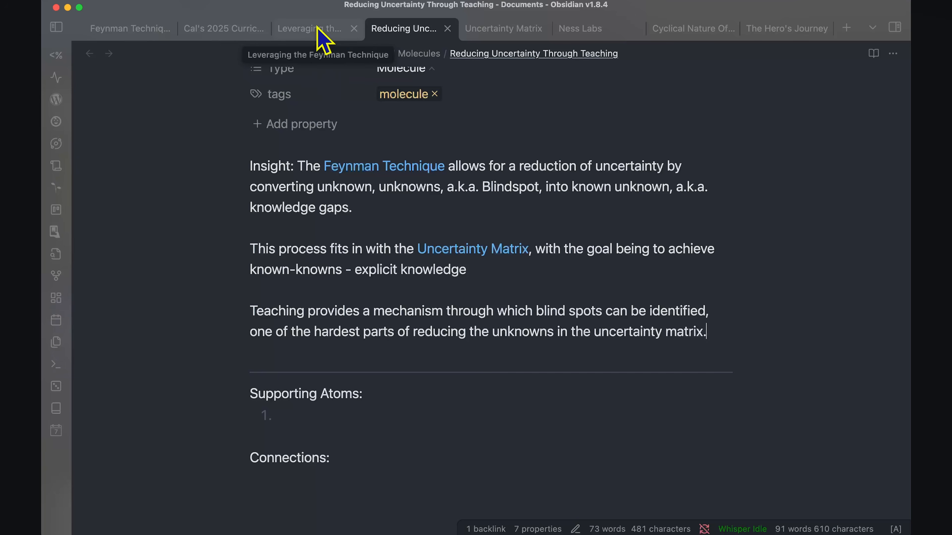
- In the Leveraging the Feynman Technique note, add a link to "Metacognition" under Atoms, below Uncertainty Matrix
click(297, 29)
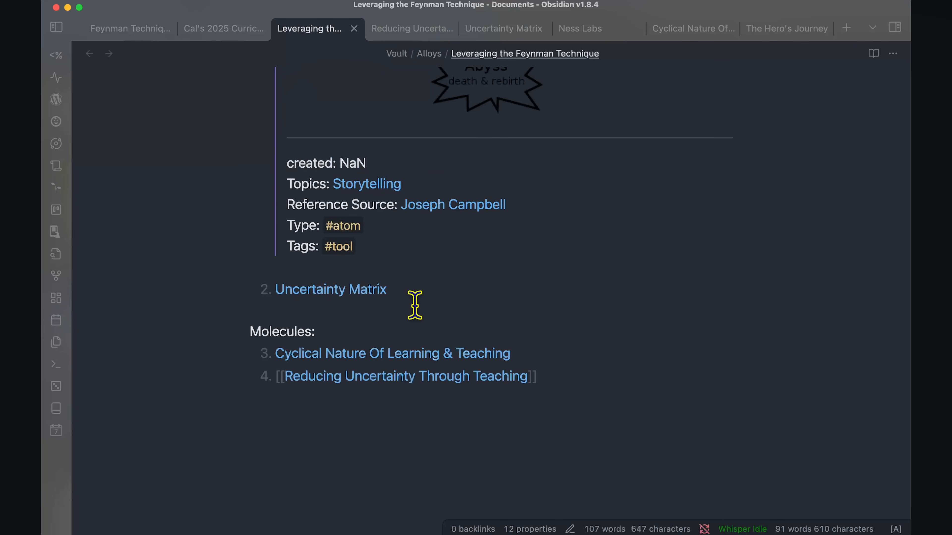
click(441, 293)
key(Return)
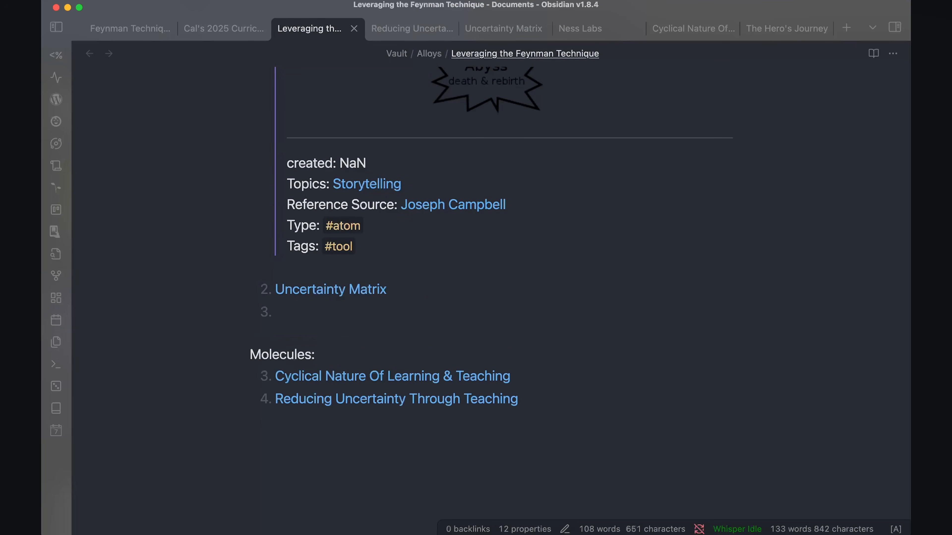
text([[metaco)
key(Return)
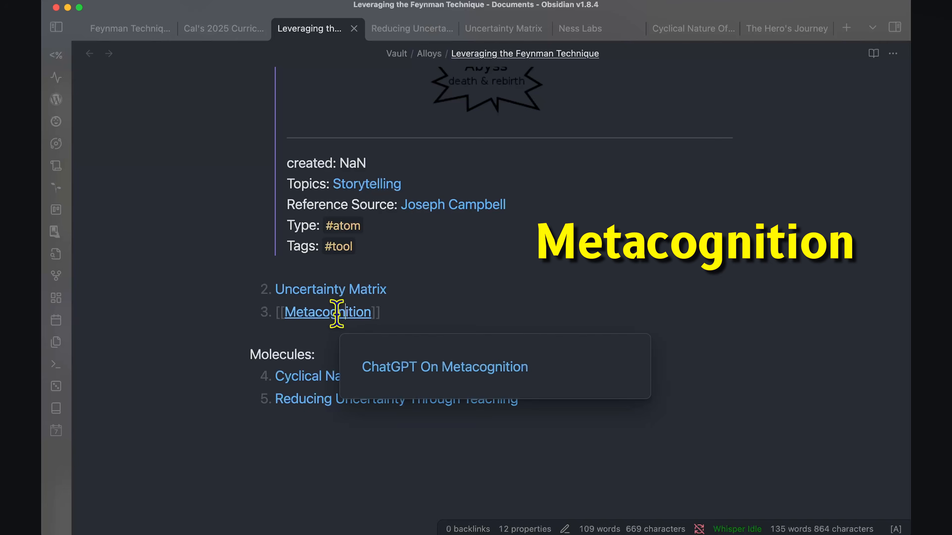
- Open the Metacognition note, then switch to Chrome and load wanderloots.com/recalibrating-8/ in a new tab
super+click(337, 313)
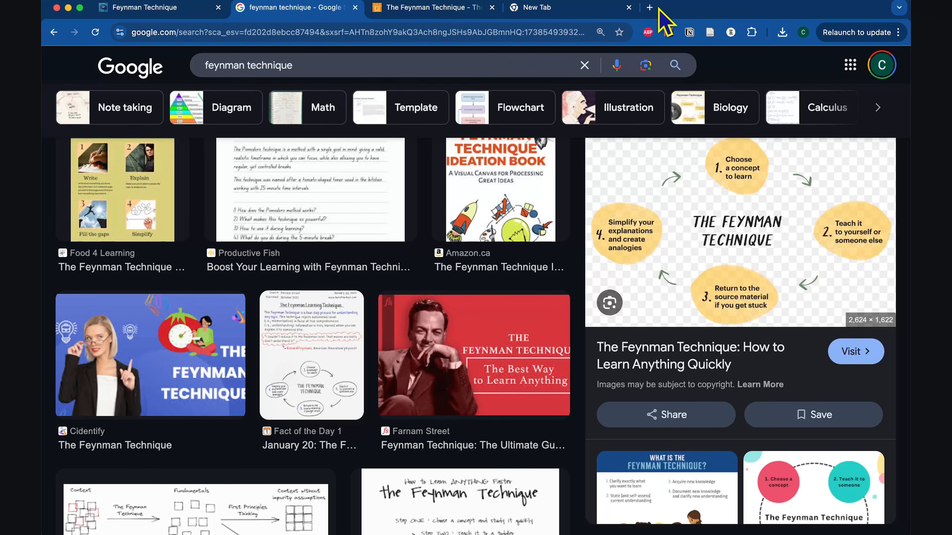
click(649, 7)
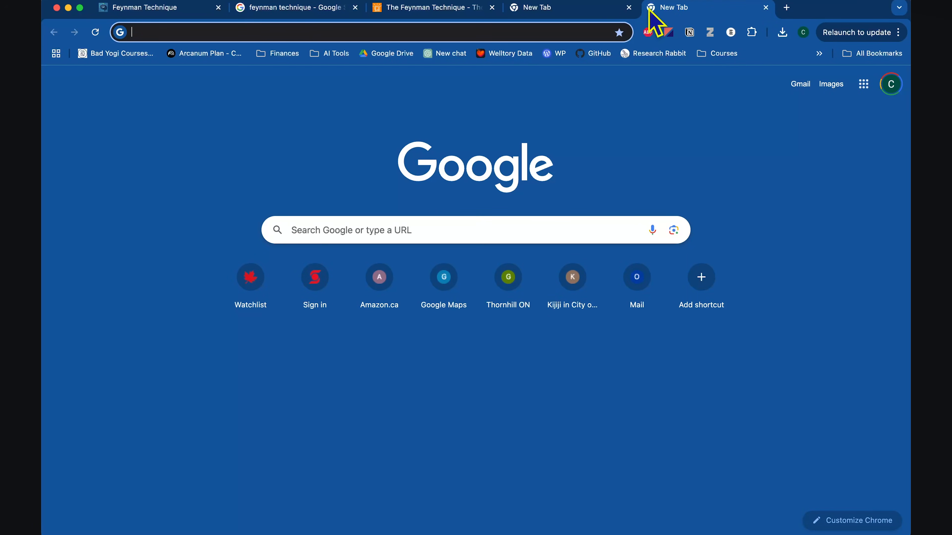
text(wanderloots.com/recalibrating-8/)
key(Return)
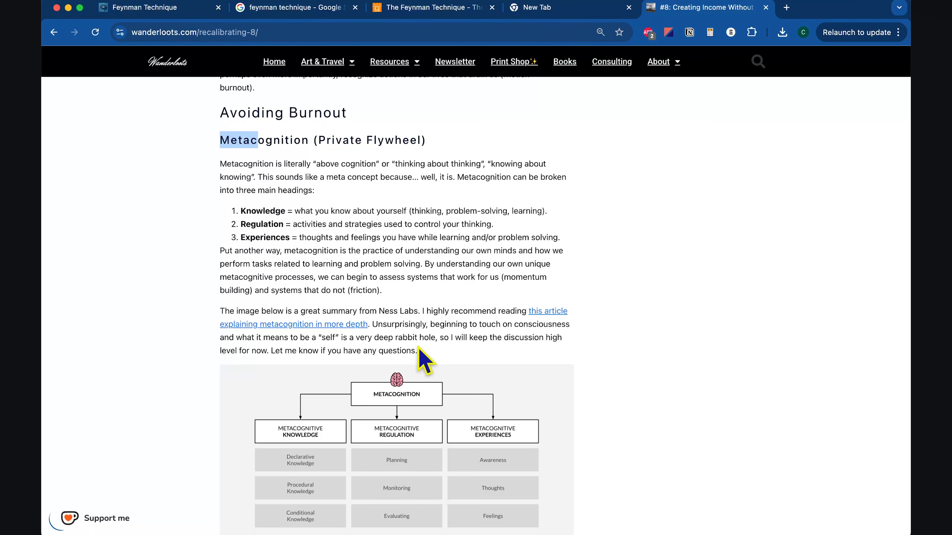
- Find the Ness Labs metacognition diagram in the article and embed it in Obsidian's Metacognition note, below the ChatGPT On Metacognition link
click(265, 140)
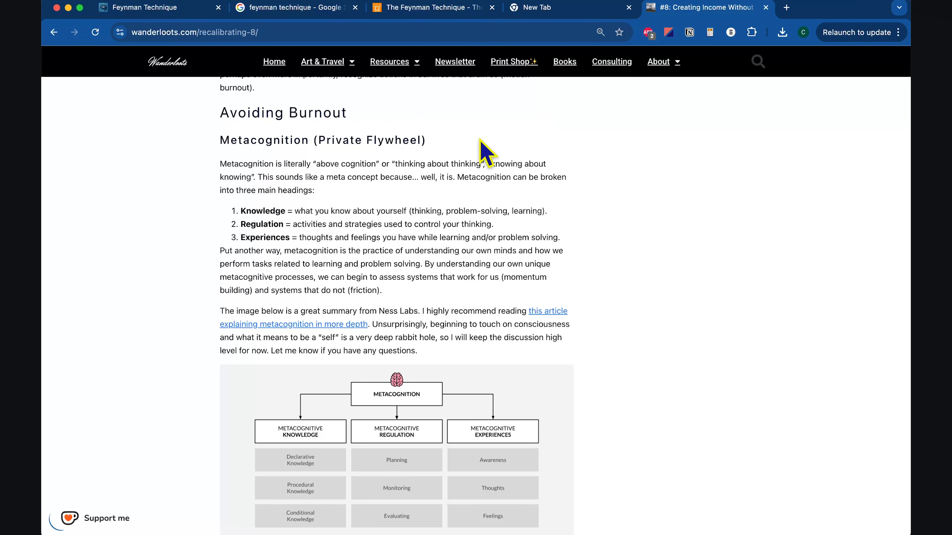
scroll(345, 281, down, 3)
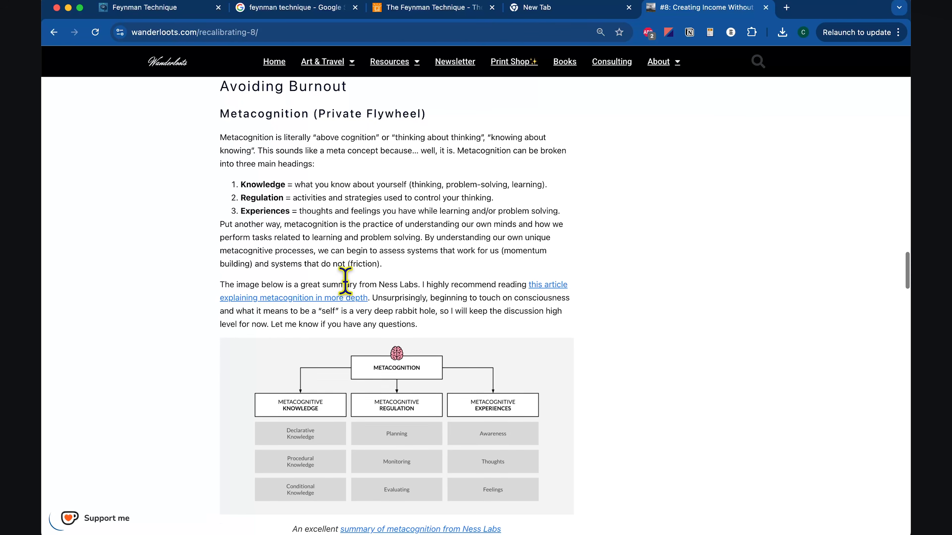
scroll(345, 280, down, 3)
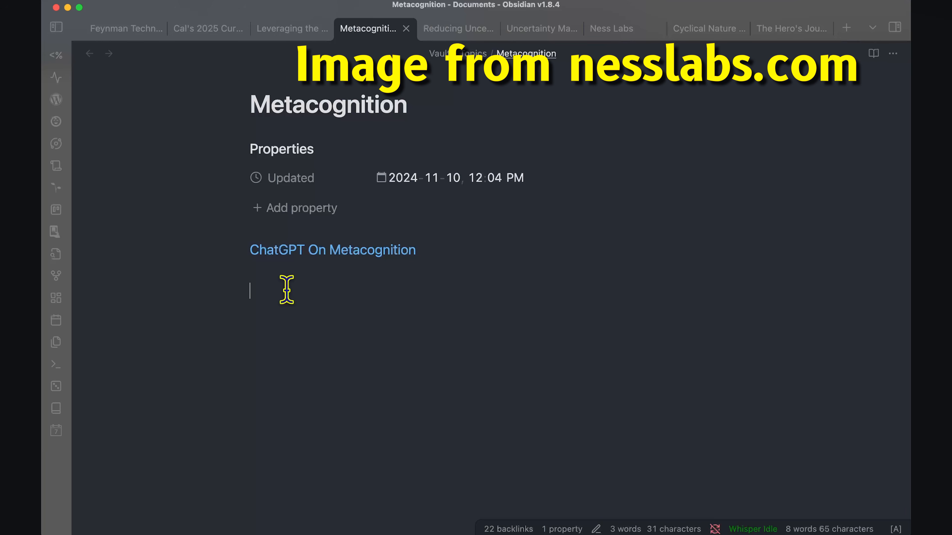
key(super+v)
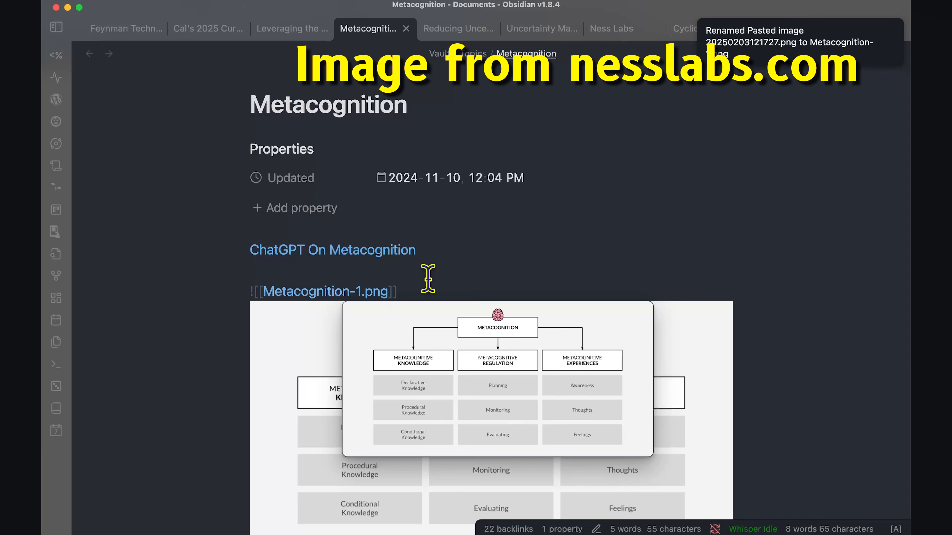
scroll(427, 272, down, 3)
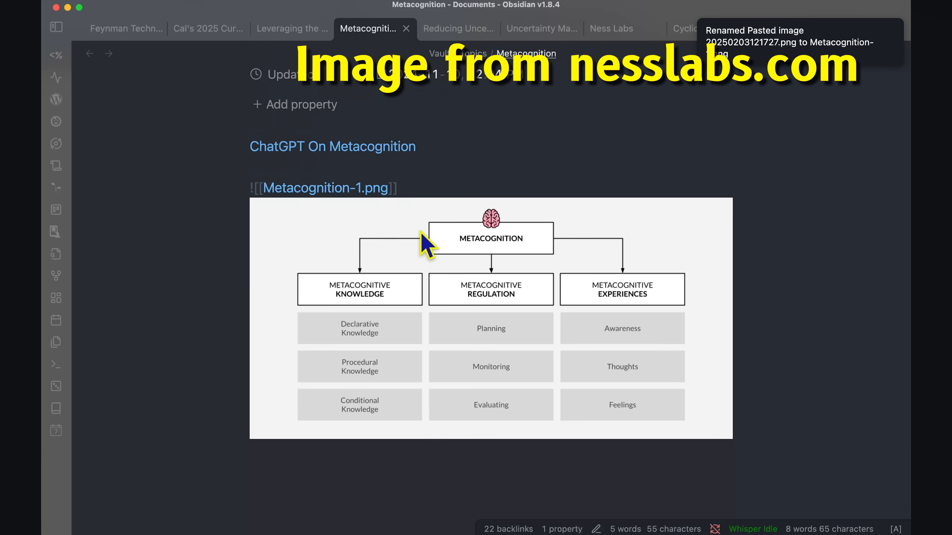
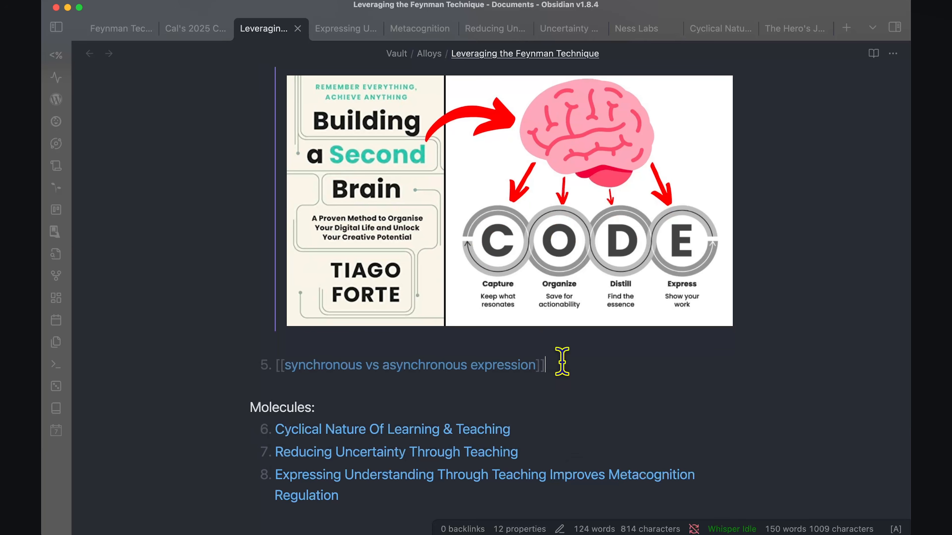
- Open the "synchronous vs asynchronous expression" note from the Atoms list and apply the Atom template to it
scroll(433, 347, down, 1)
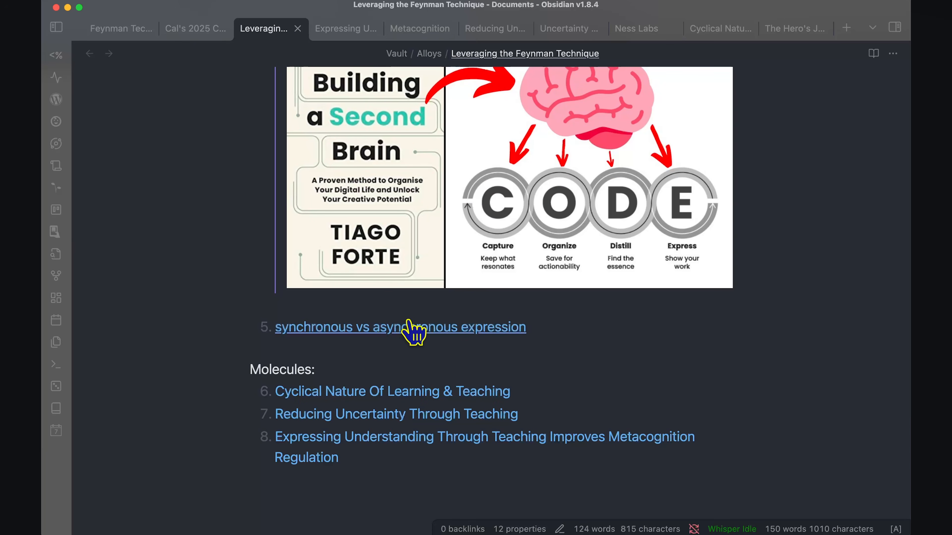
click(395, 334)
key(alt+e)
text(ato)
key(Return)
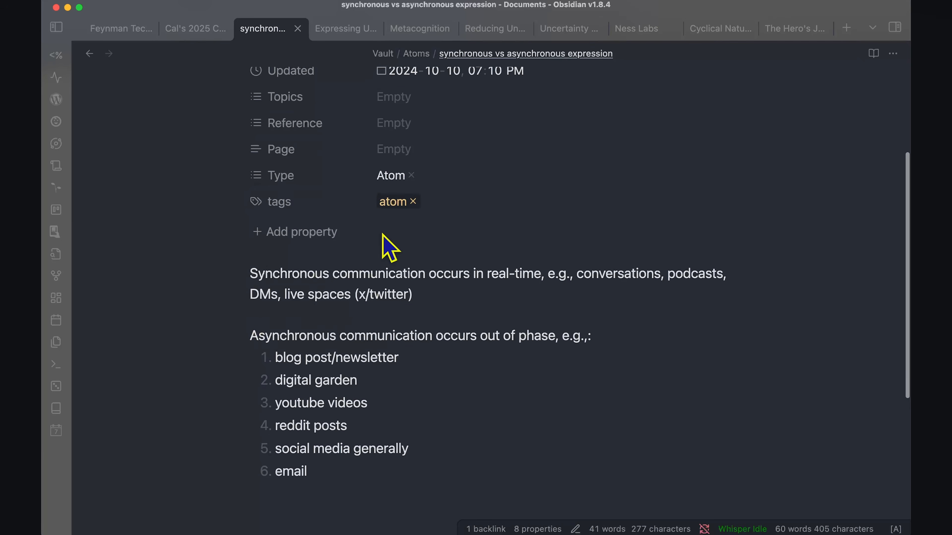
- Set the Topics property of the synchronous vs asynchronous expression note to a link to "Communication"
scroll(390, 248, up, 2)
click(409, 136)
text([[comm)
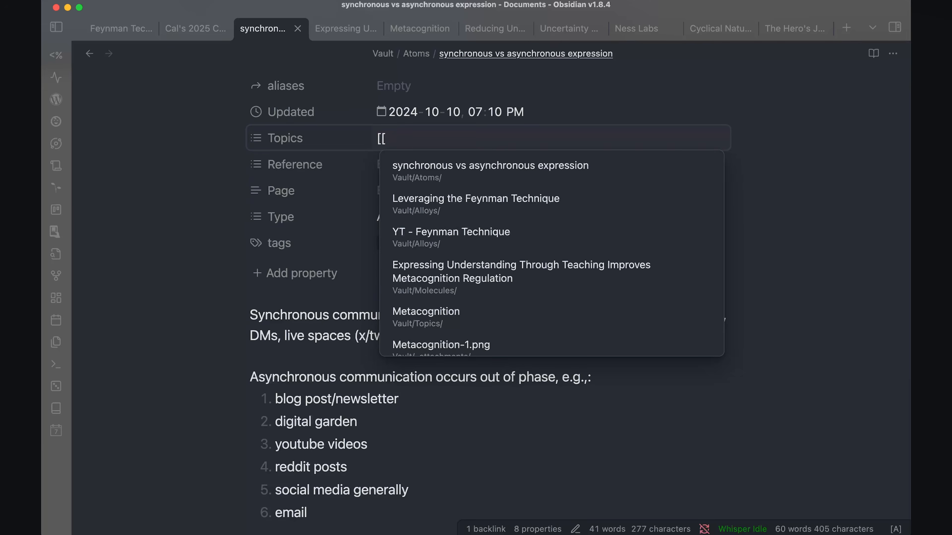
key(BackSpace)
key(BackSpace)
key(BackSpace)
key(BackSpace)
text(Communication)
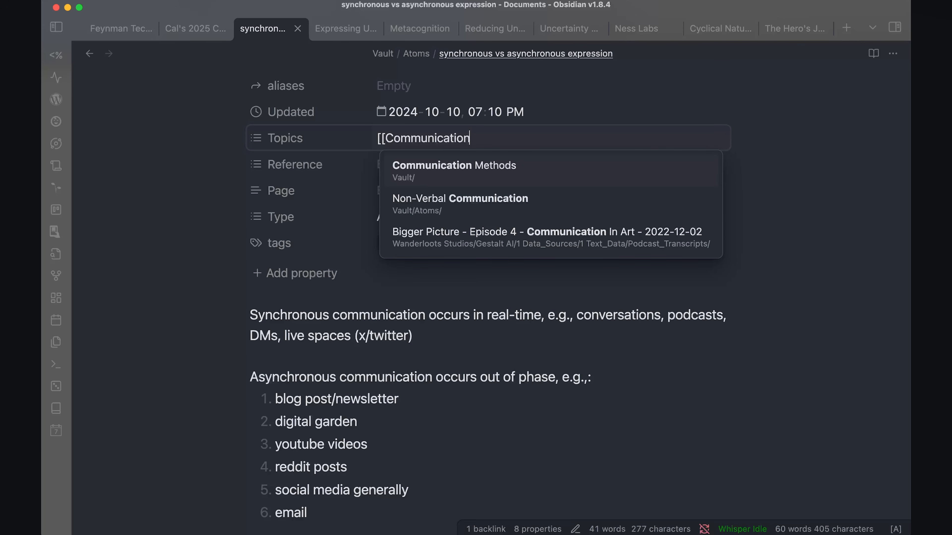
text(]])
key(Return)
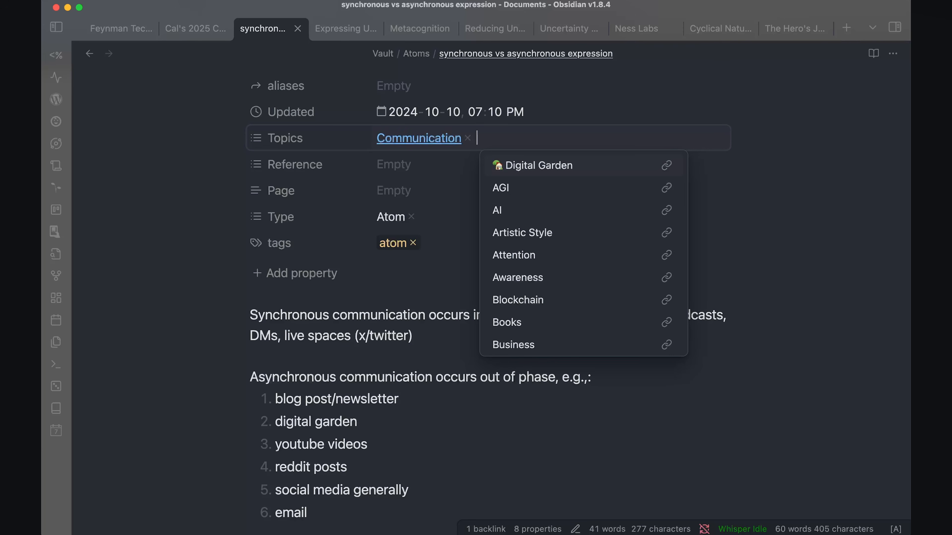
- Open the linked Communication note and add the tag #topic to its body
click(424, 135)
click(410, 140)
text(#topic)
- Move the Communication note to the Topics folder of the vault
key(super+p)
text(move)
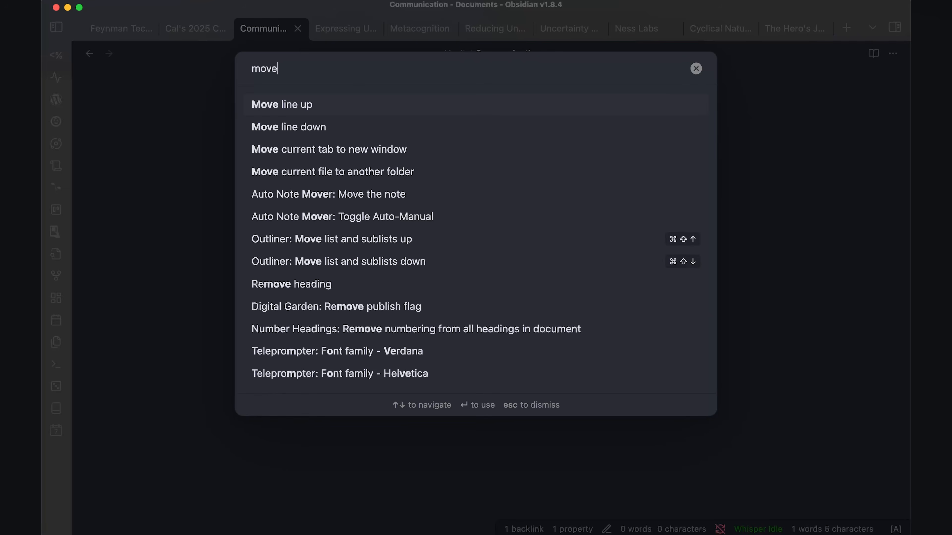
key(Down)
key(Down)
key(Down)
key(Return)
text(topi)
key(Return)
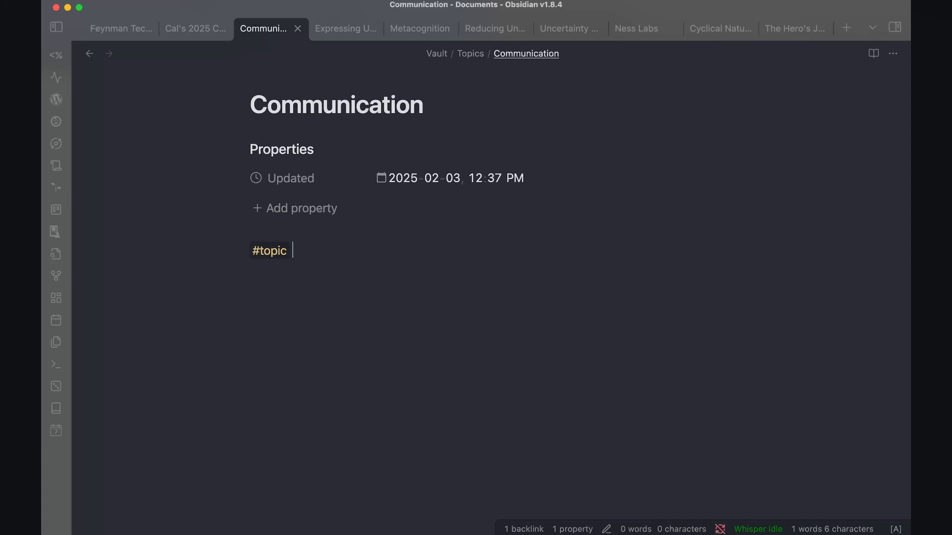
- Back in the Leveraging the Feynman Technique note, add the molecule link "Expression Is An Essential Facet Of Identifying Knowledge Gaps" and open it
key(super+alt+Left)
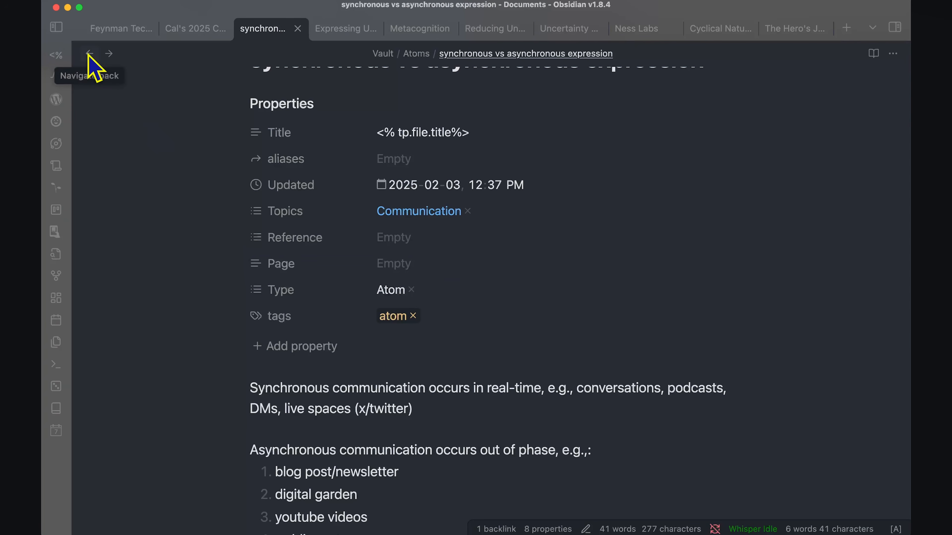
click(89, 53)
scroll(307, 157, up, 10)
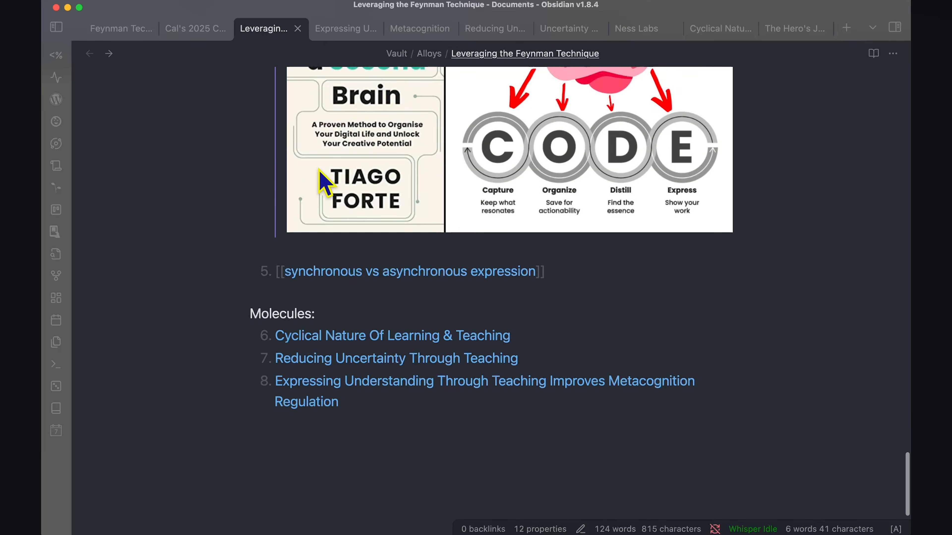
scroll(318, 167, down, 3)
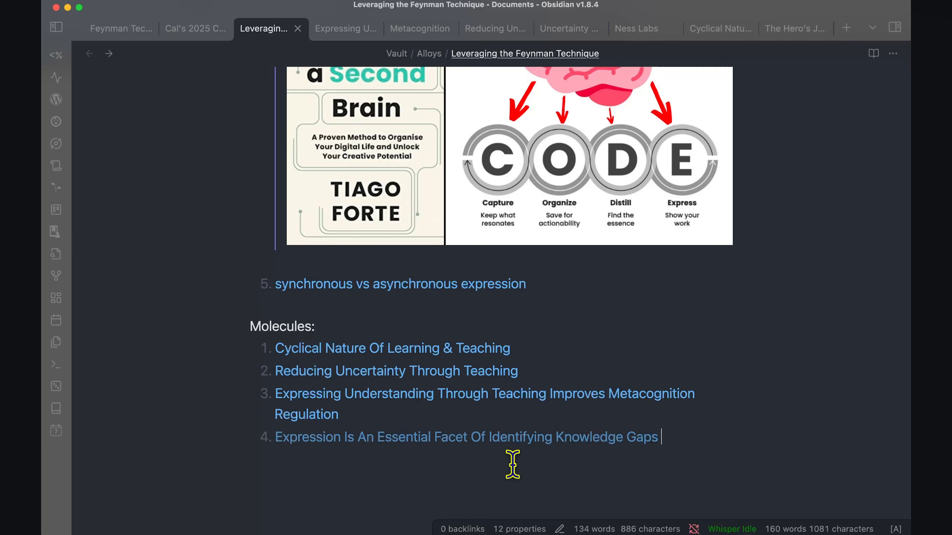
click(616, 437)
scroll(384, 394, down, 3)
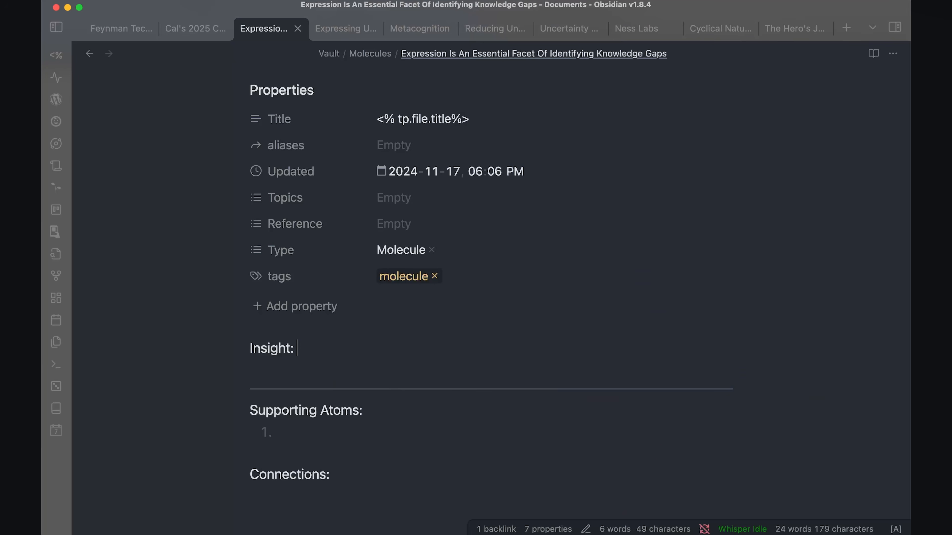
- List links to CODE, Feynman Technique and synchronous vs asynchronous expression as the molecule's Supporting Atoms
text([[CODE]])
key(Return)
text([[feynm)
key(Return)
key(Return)
text([[as)
text(ync)
key(Return)
click(519, 431)
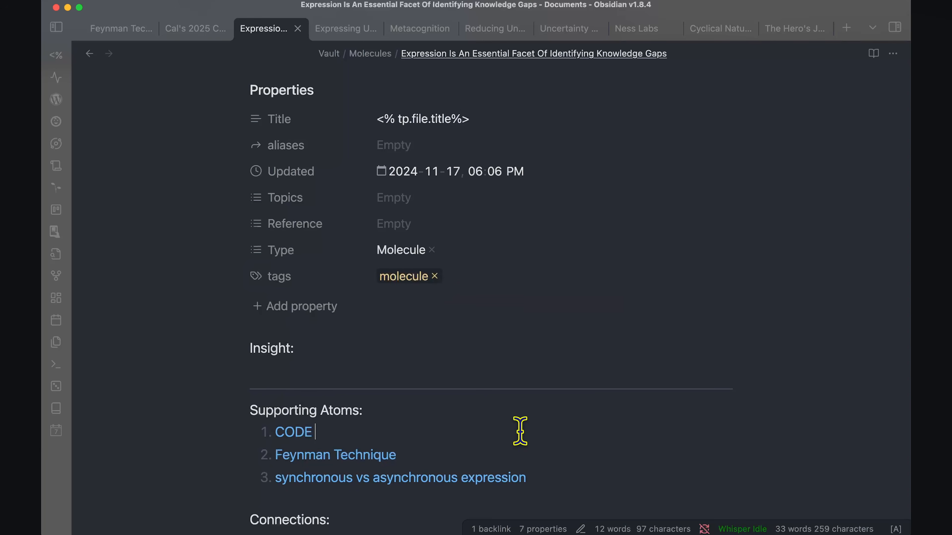
- Under Connections, add a numbered list with "Expression = Teaching in Feynman Technique" and "Internet enables async teaching"
scroll(520, 431, down, 2)
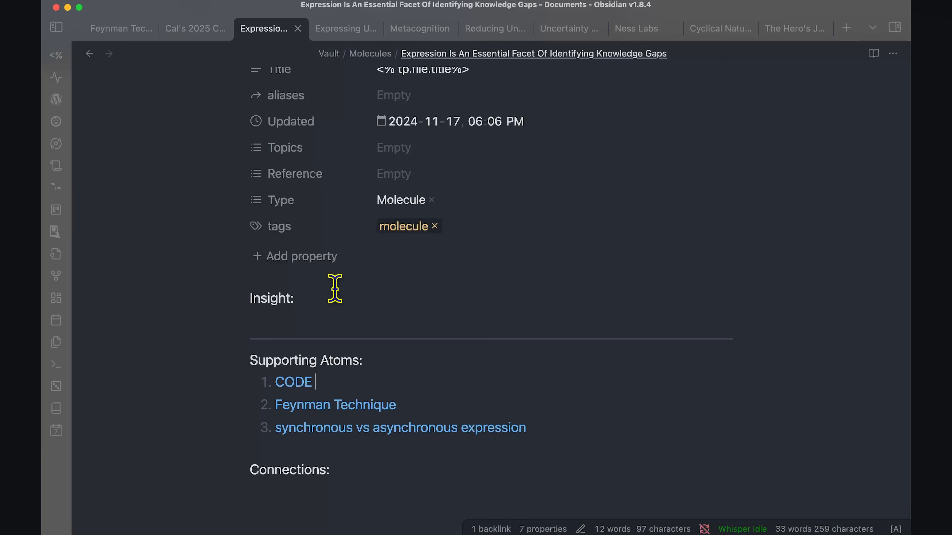
scroll(336, 289, down, 3)
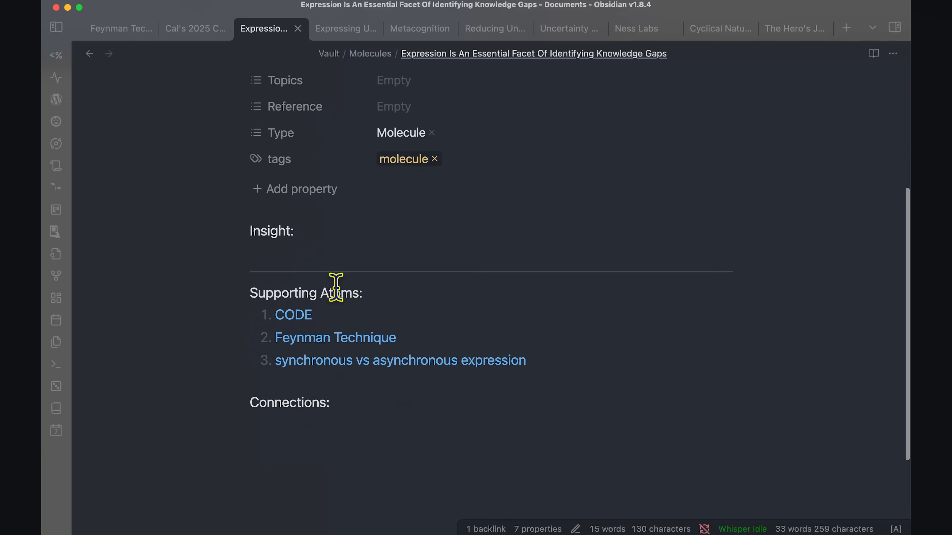
click(366, 388)
key(Return)
text(1. )
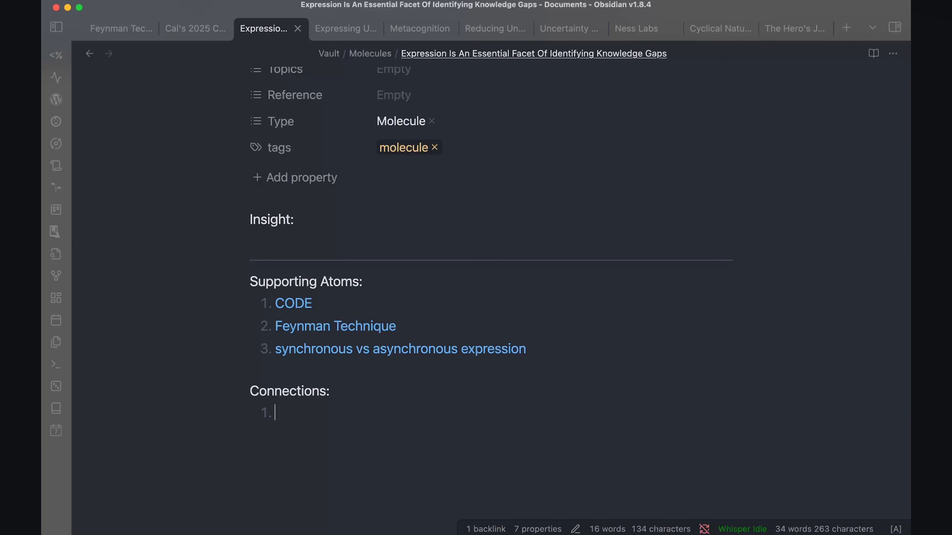
text(Expression = T)
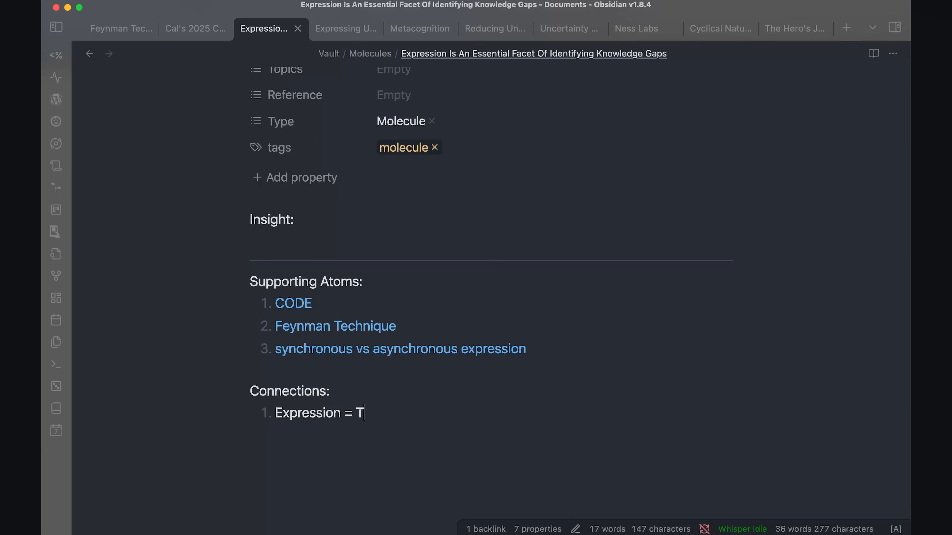
text(eaching in Feynman Technique)
key(Return)
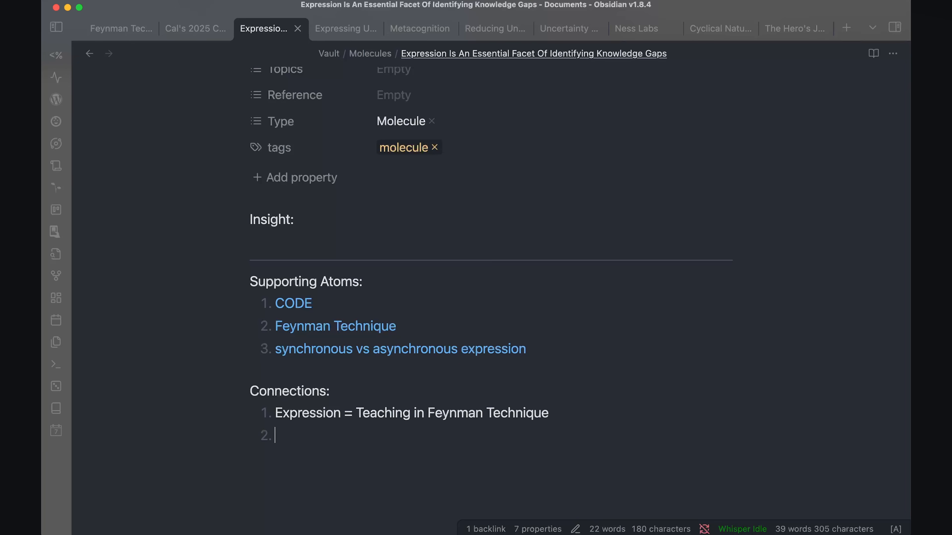
text(Internet en)
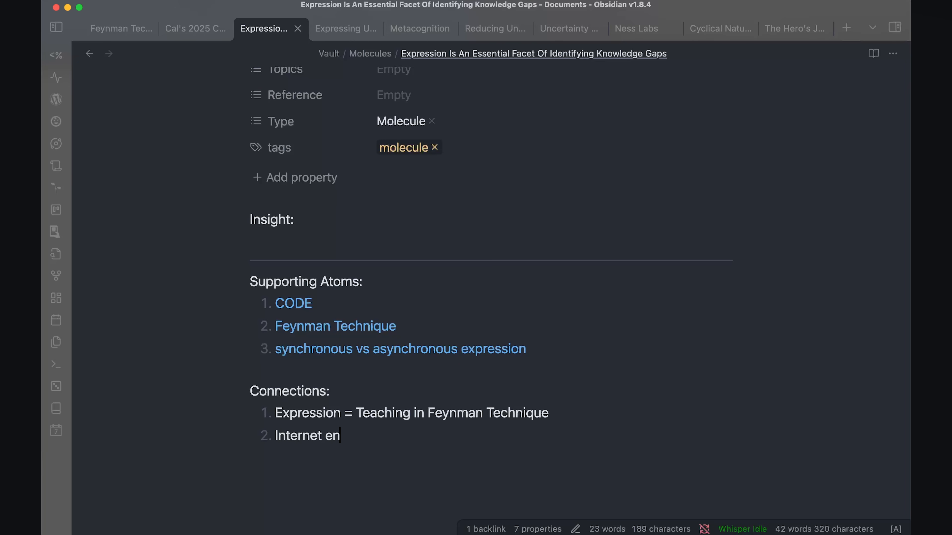
text(ables async teaching)
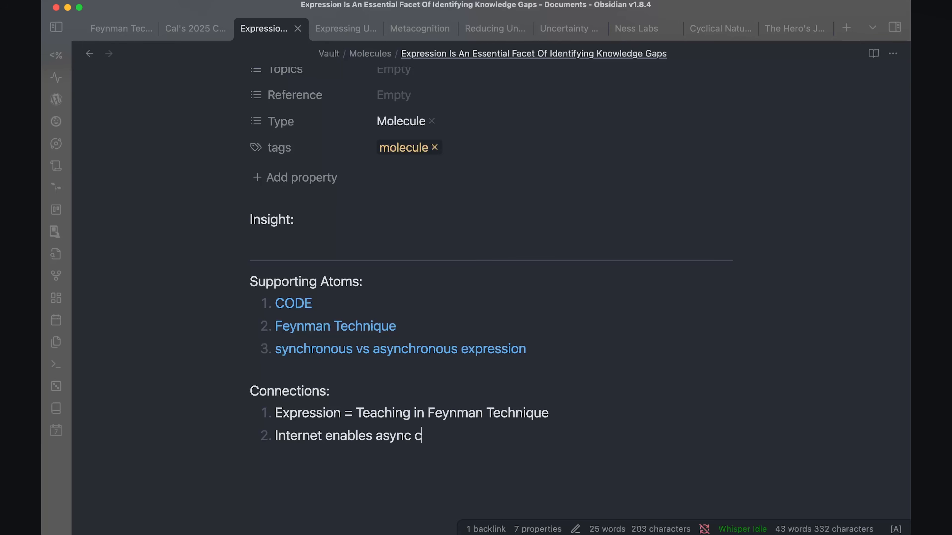
- Write the Insight that we likely won't identify knowledge gaps or blindspots well on our own because we're stuck in our own world view
click(317, 215)
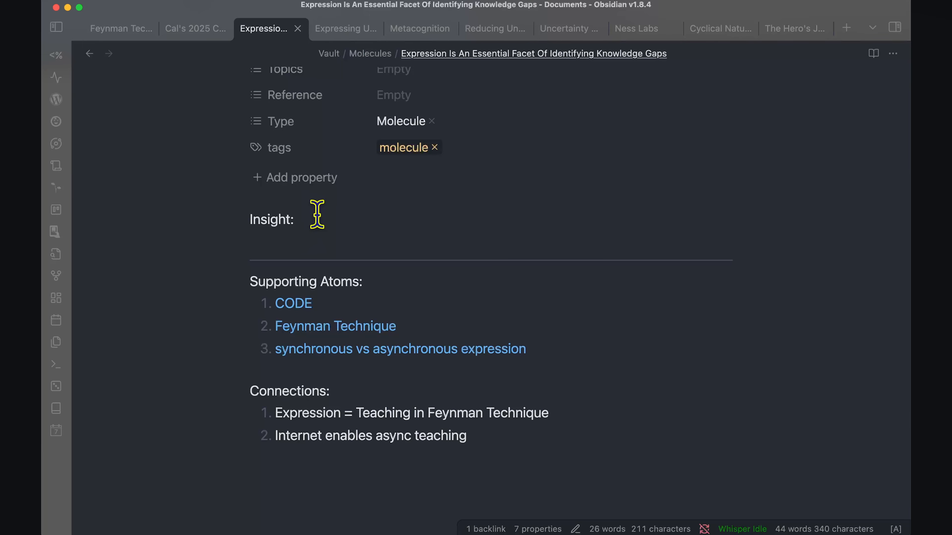
scroll(317, 214, up, 2)
text(if we)
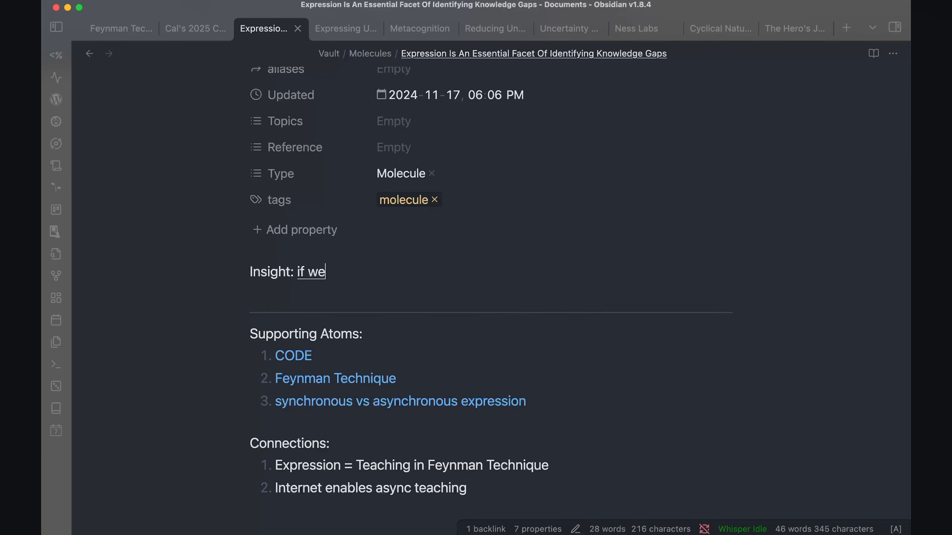
text( try to identify)
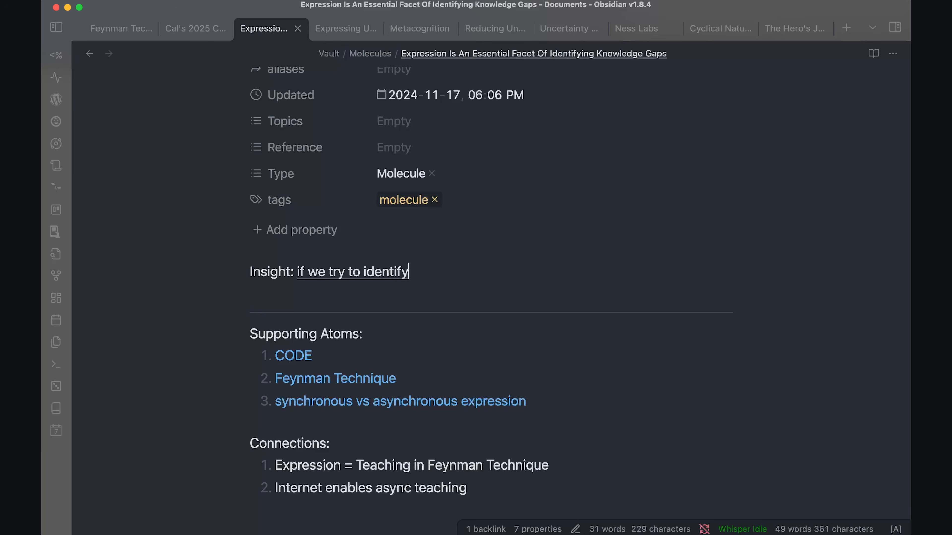
text( knowledge, gaps,)
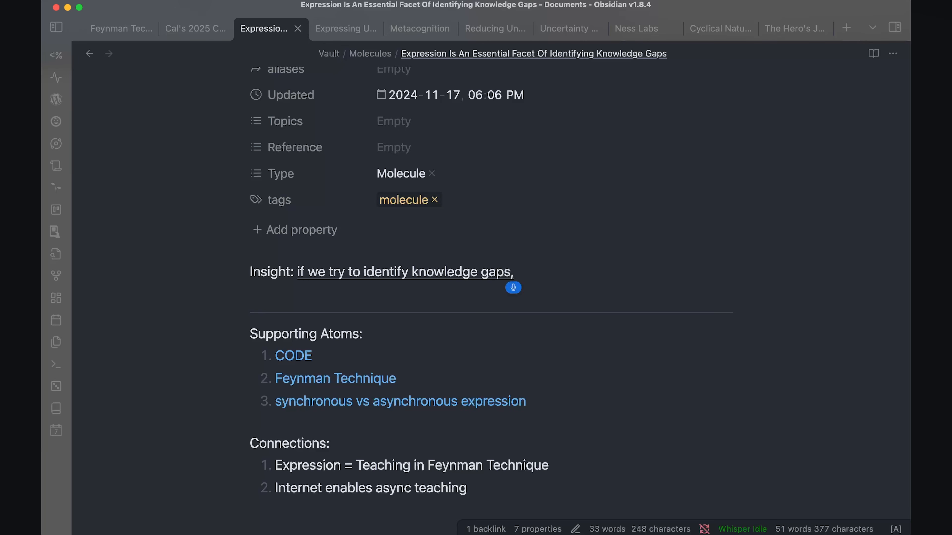
text( unknown, unknowns, a.k.a. Blindspot on our own)
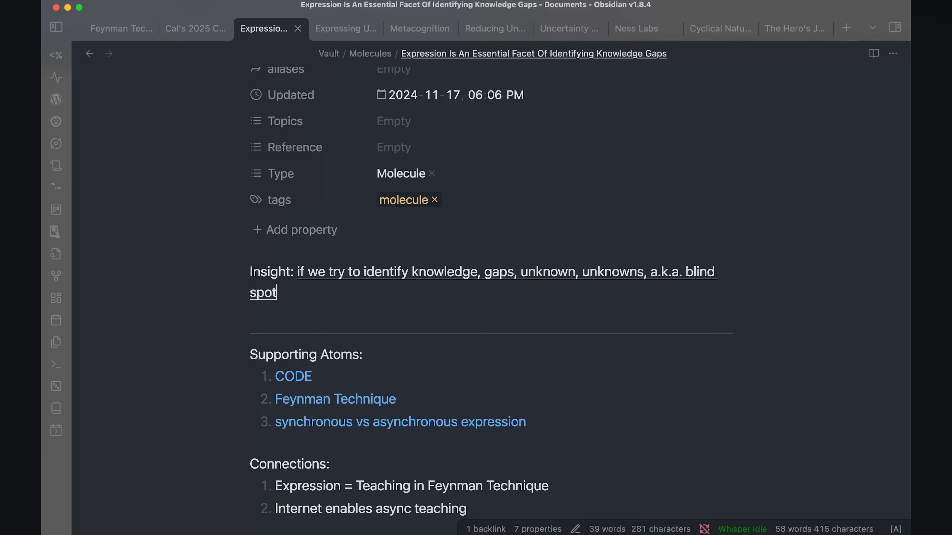
text(,)
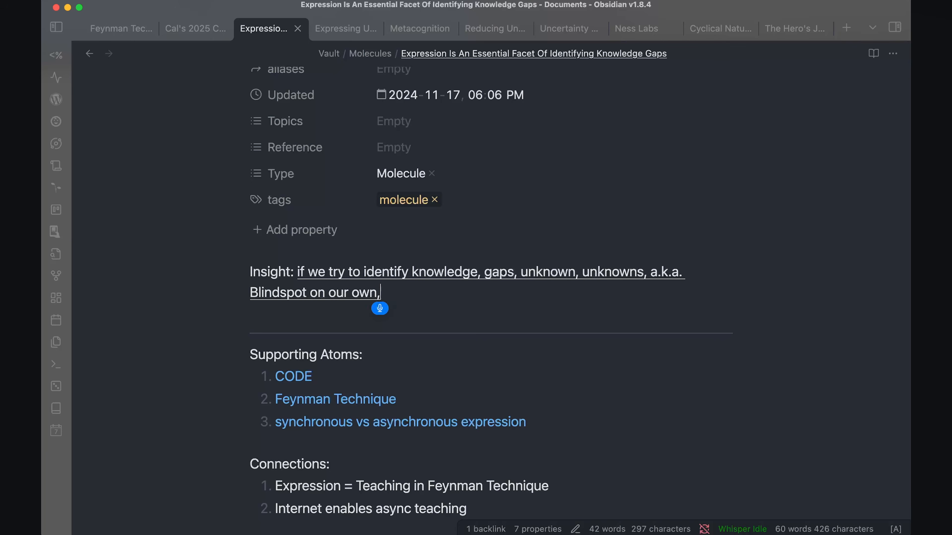
text( we likely won't identify)
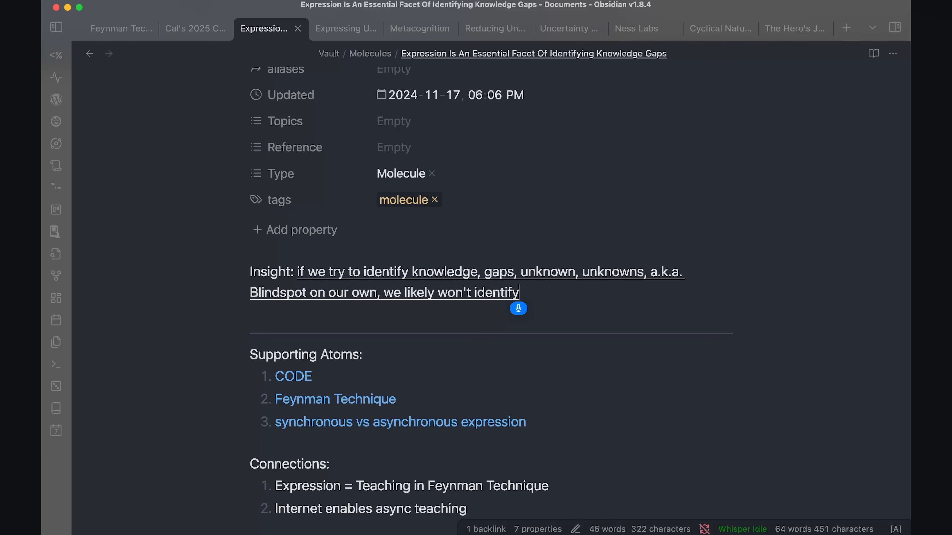
text( them very well or deeply)
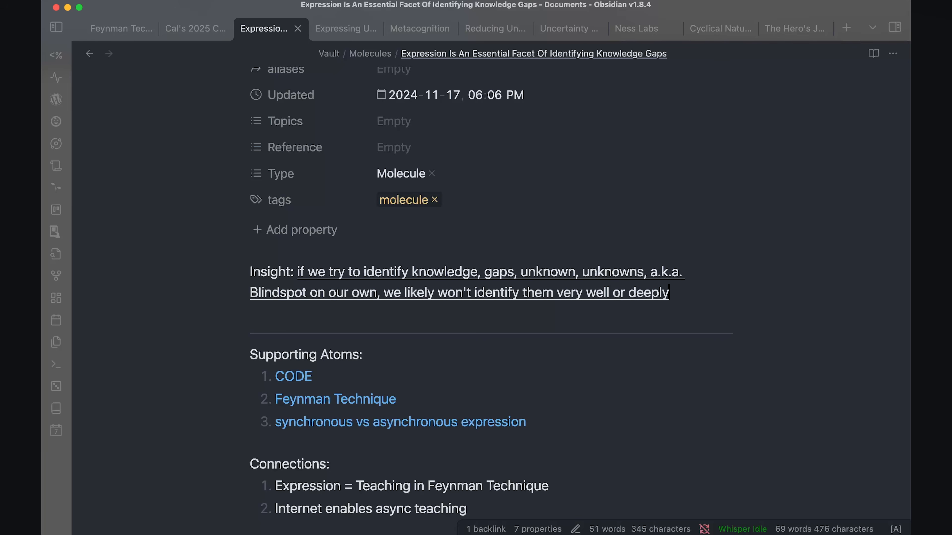
text( because we're stuck in our own world view)
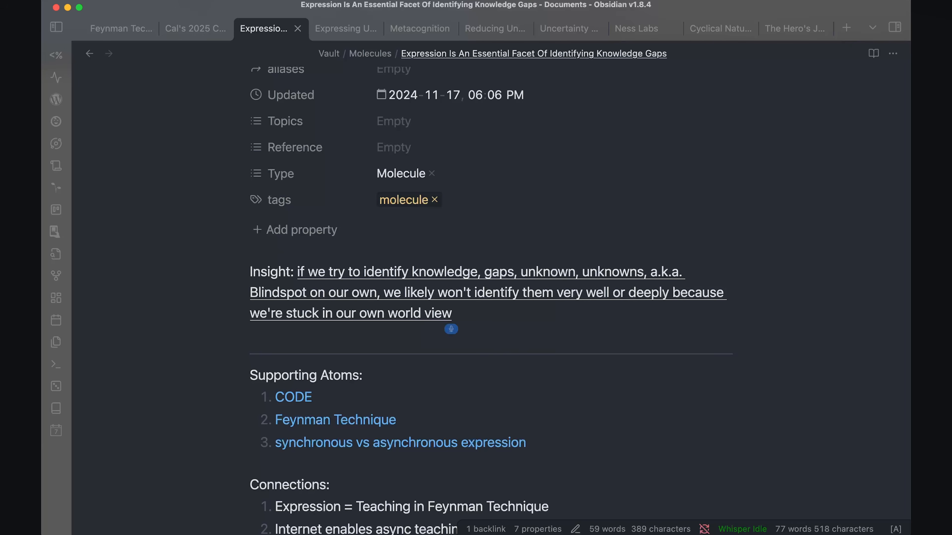
text(.)
- Add a second Insight paragraph saying that teaching others and getting feedback on their confusion validates shared understanding or identifies a lack of it
key(Return)
key(Return)
text(By taking the time)
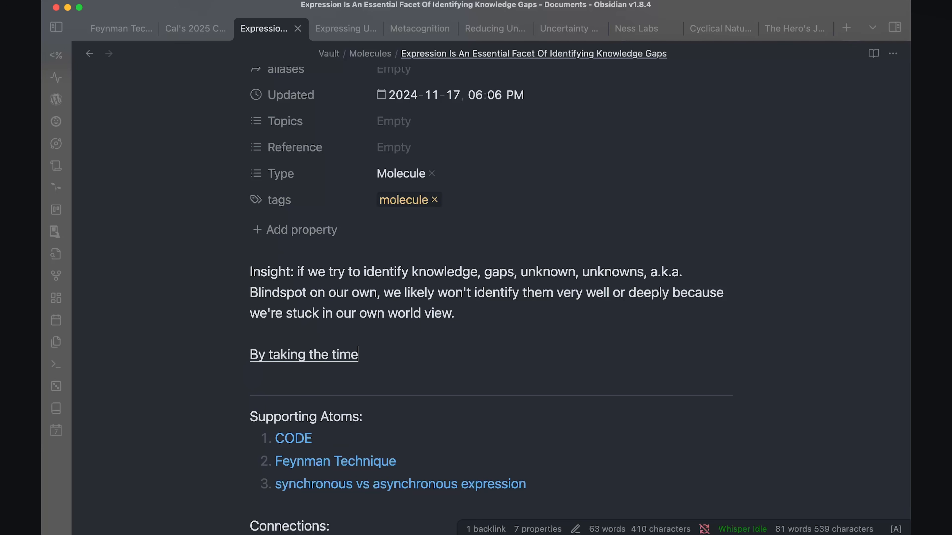
text( to express our understanding to others)
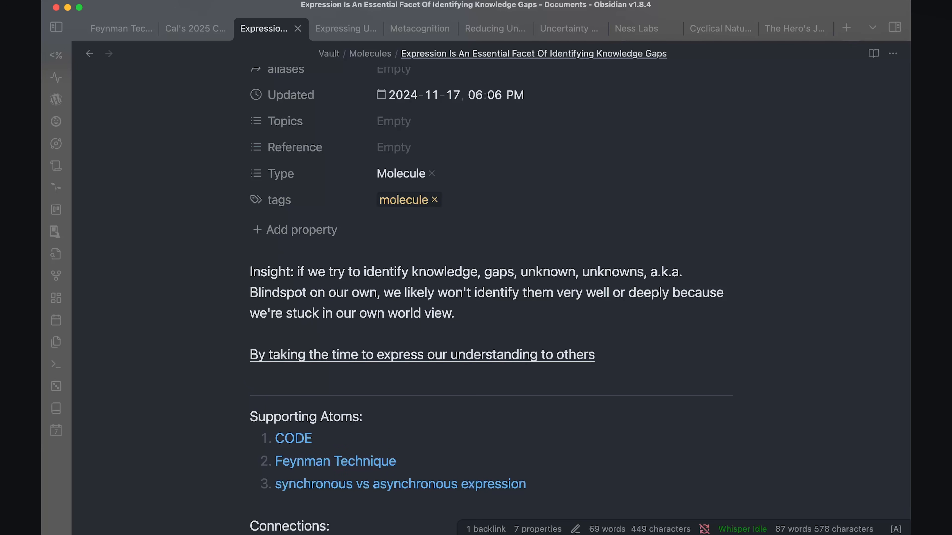
text(, attempting to)
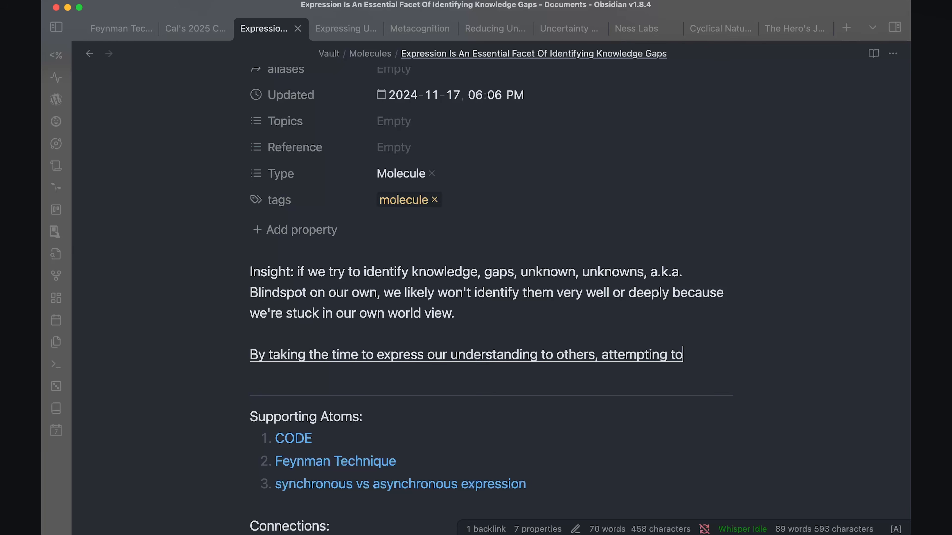
text( teach them what we know and getting feedback from them on their confusion)
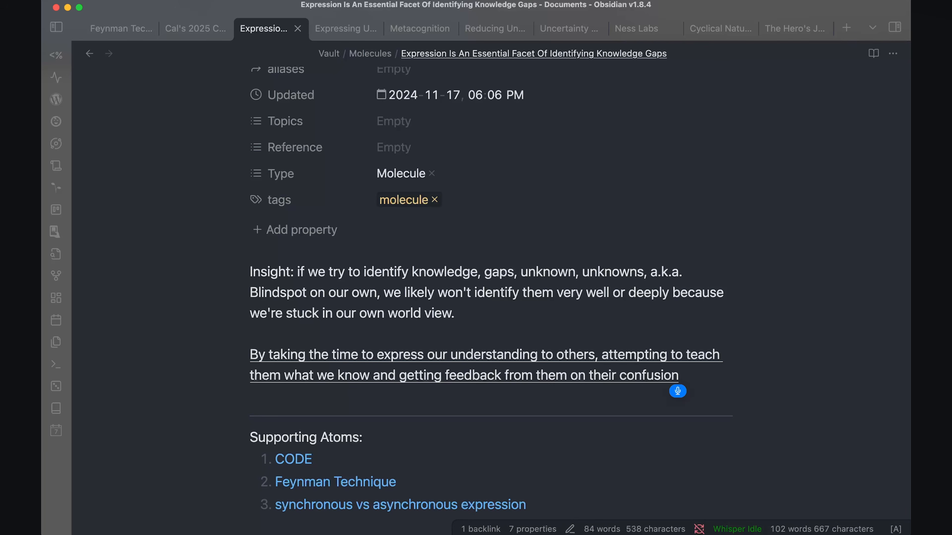
text( we)
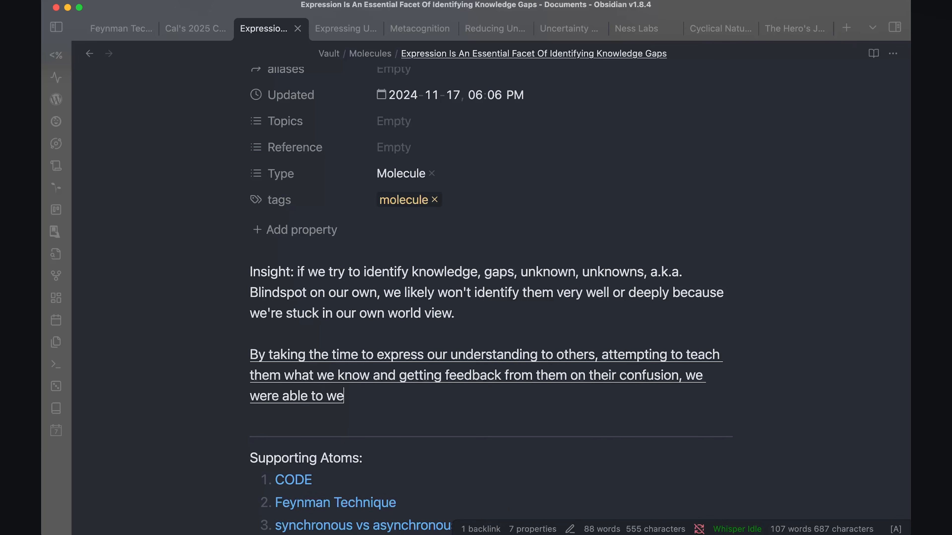
text( were able to validate a shared understanding of the world or more importantly, identify)
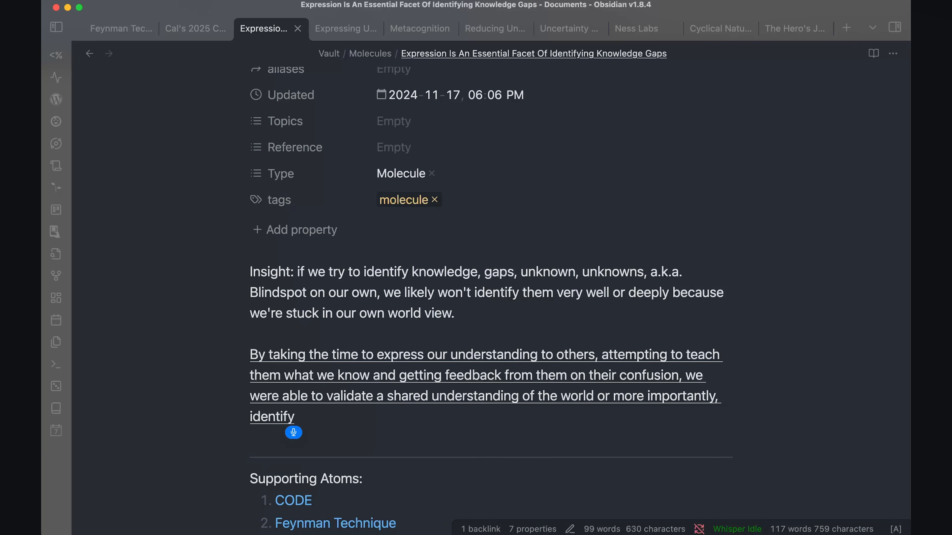
text( a lack of shared understanding.)
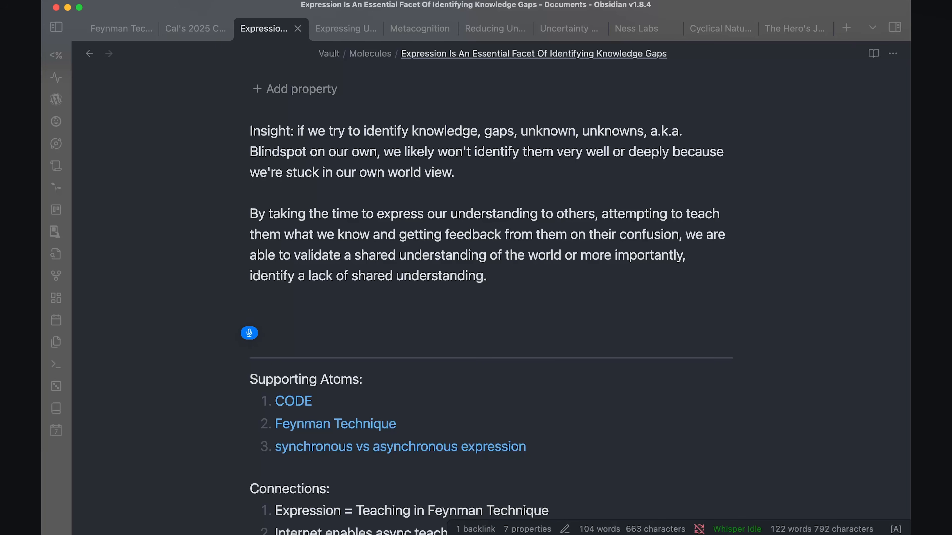
- Add a third Insight paragraph saying the Internet age replaces required synchronous conversation with asynchronous teachings that anyone can comment on anywhere, anytime
text( in the modern age, a.k.a.)
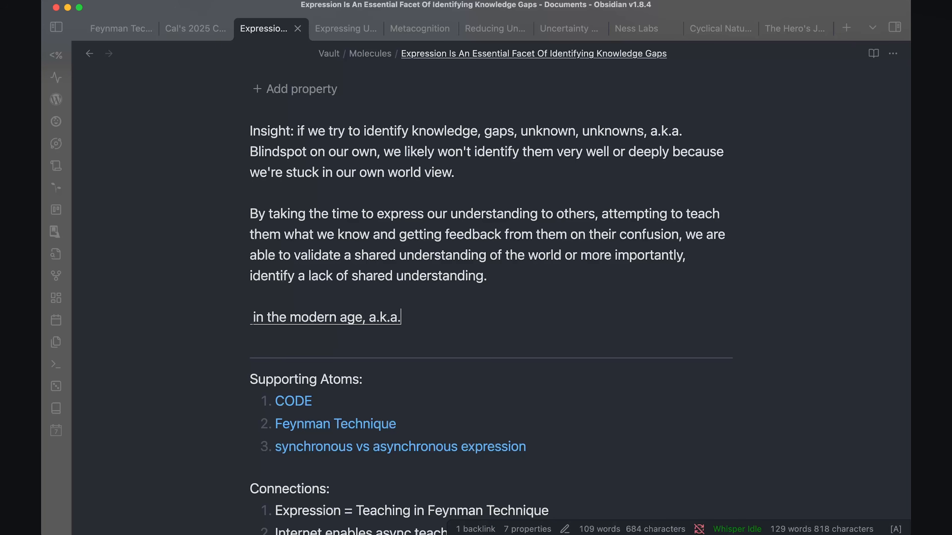
text(, the Internet age, we are no longer)
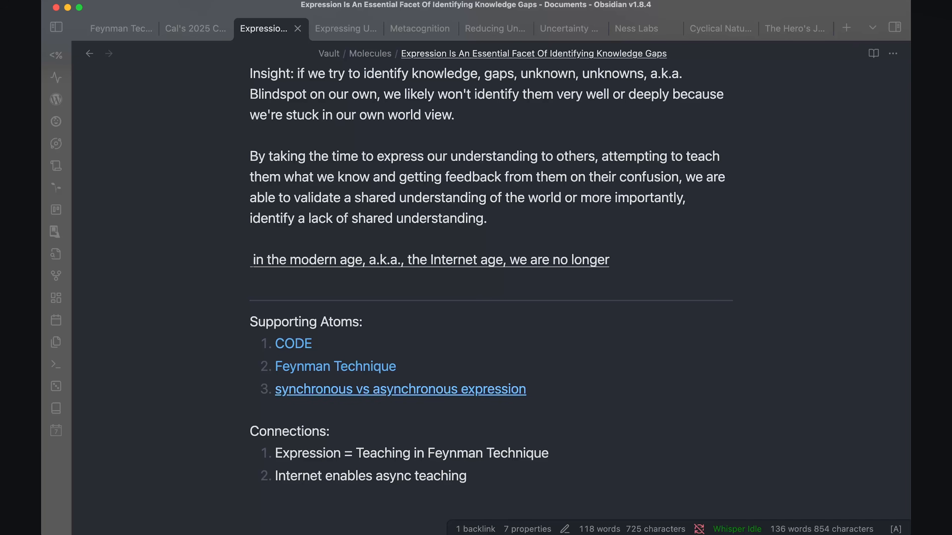
text( required to have synchronous)
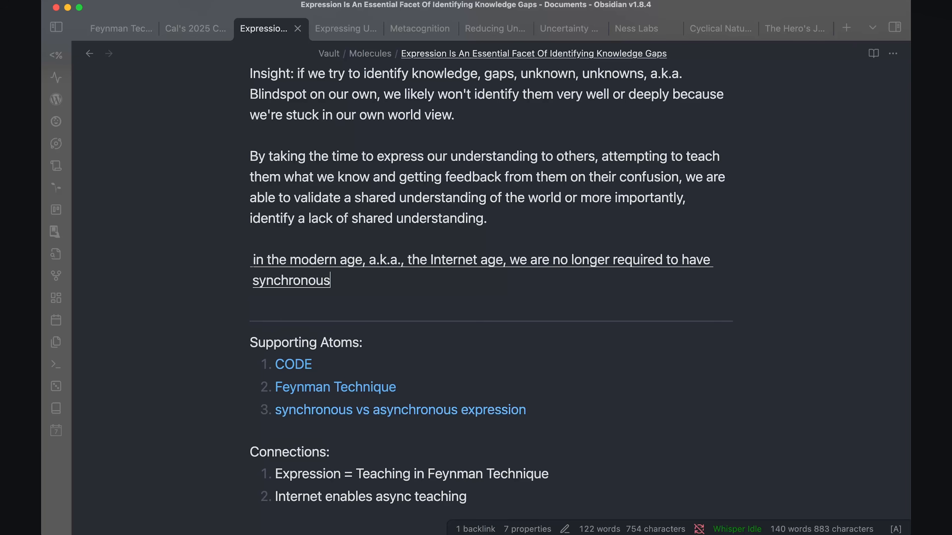
text( conversation to generate this shared world view)
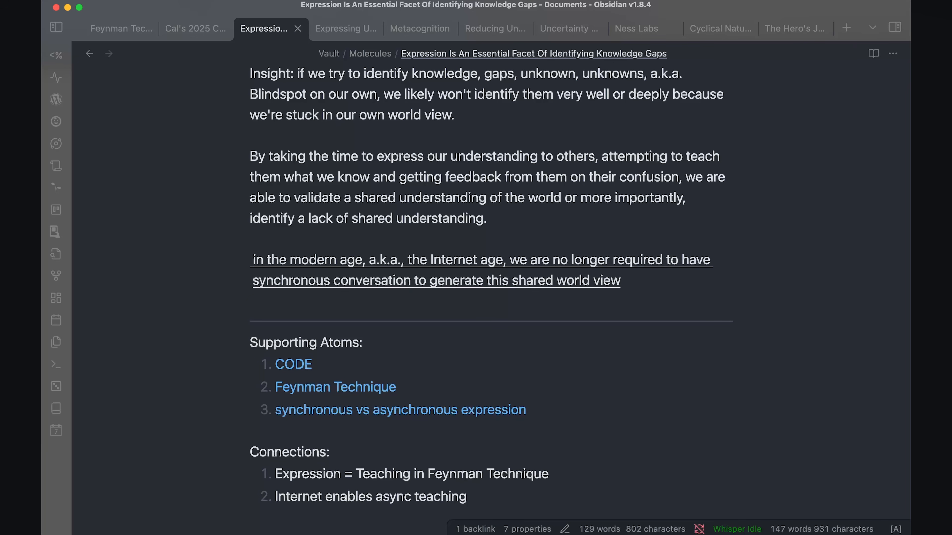
text(. We can talk to more people.)
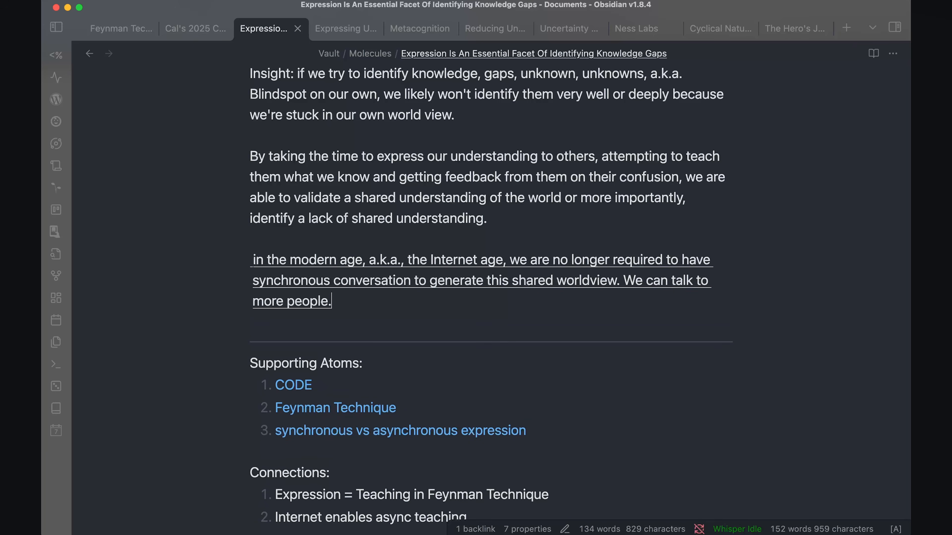
key(BackSpace)
text( anywhere in the world anytime)
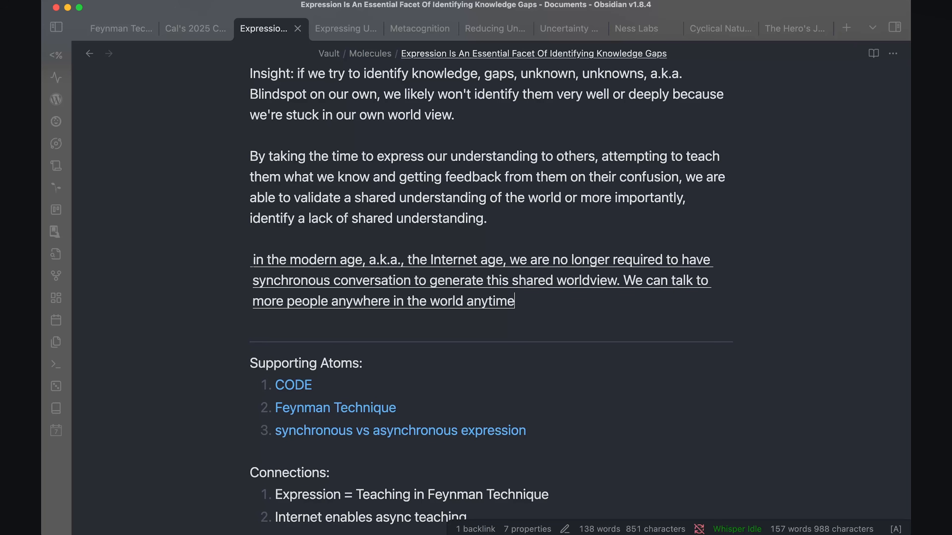
text( by leaving asynchronous teachings)
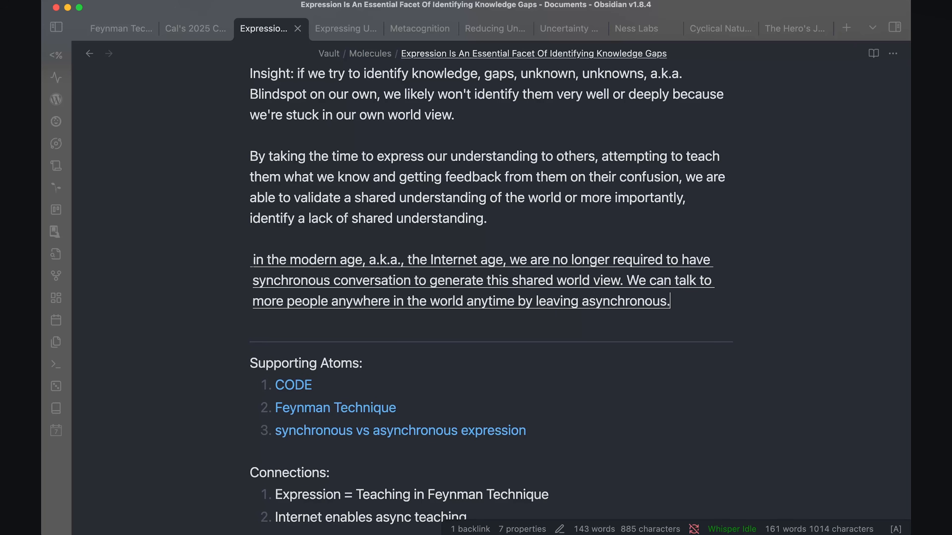
text(, expressions, that can be commented on.)
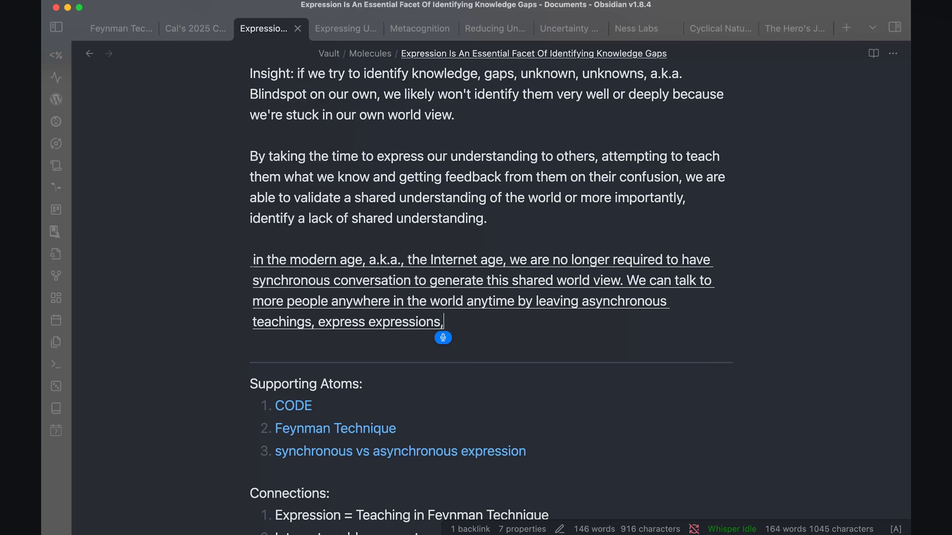
text( by anyone anywhere anytime.)
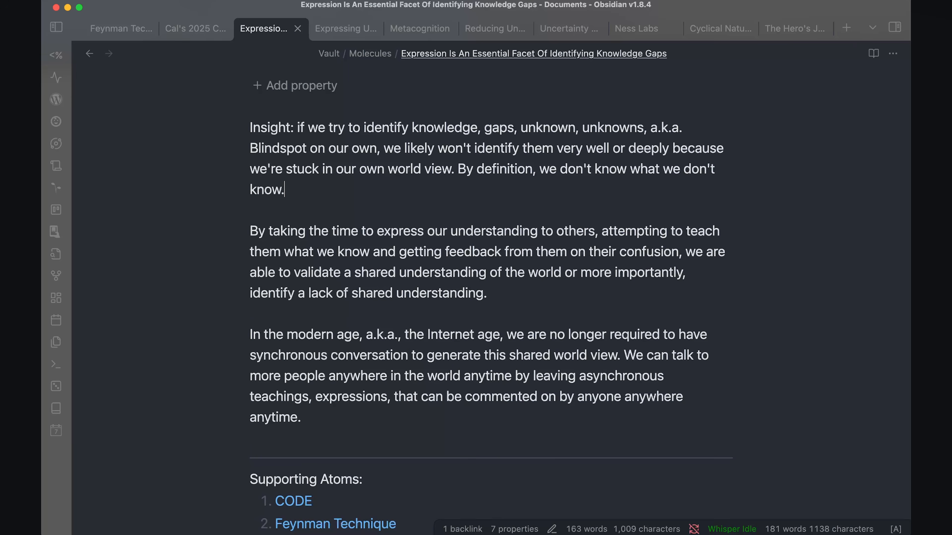
- Highlight the word "express" in the second Insight paragraph
scroll(579, 302, down, 1)
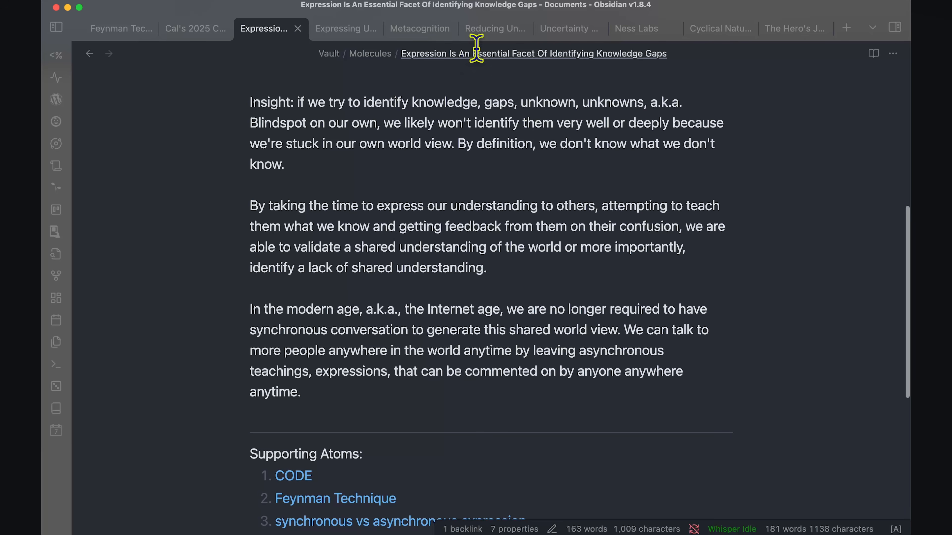
double_click(400, 206)
key(super+shift+h)
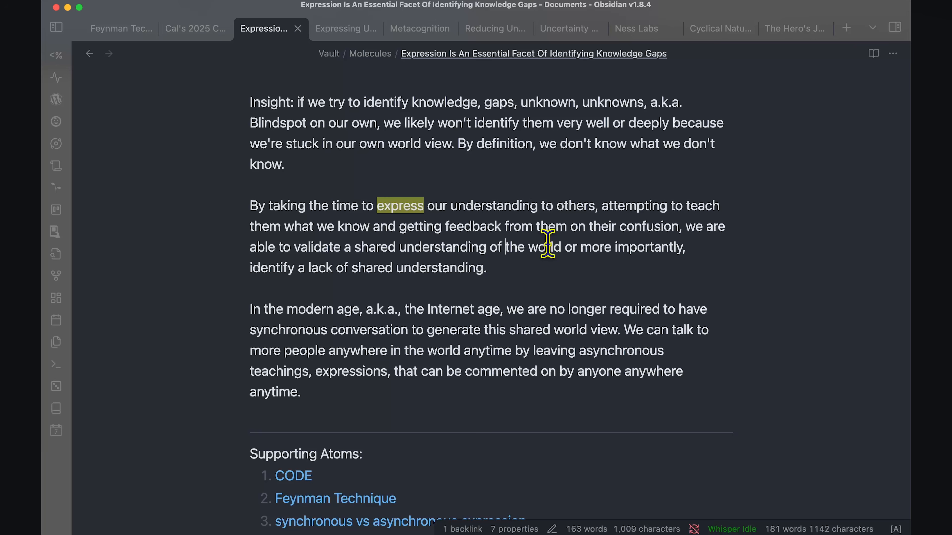
click(507, 247)
scroll(491, 350, down, 2)
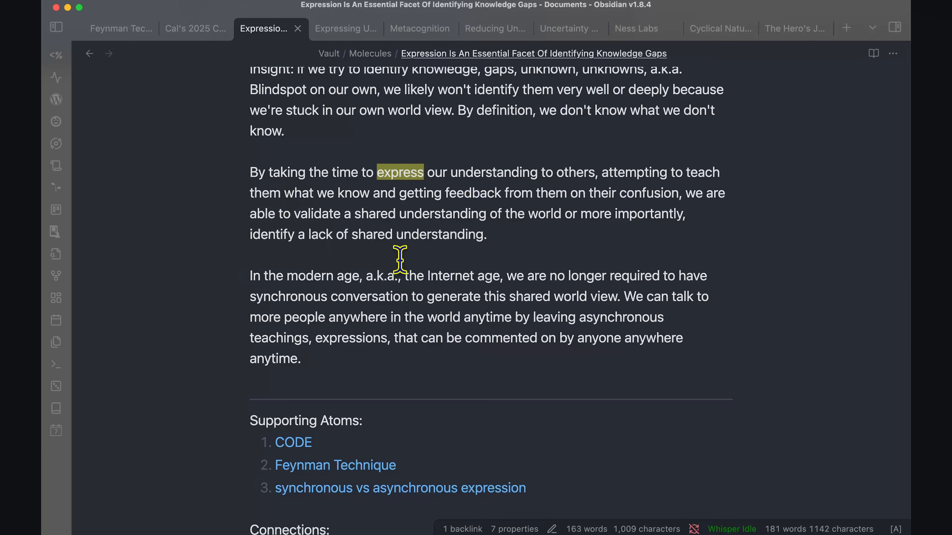
scroll(400, 260, down, 3)
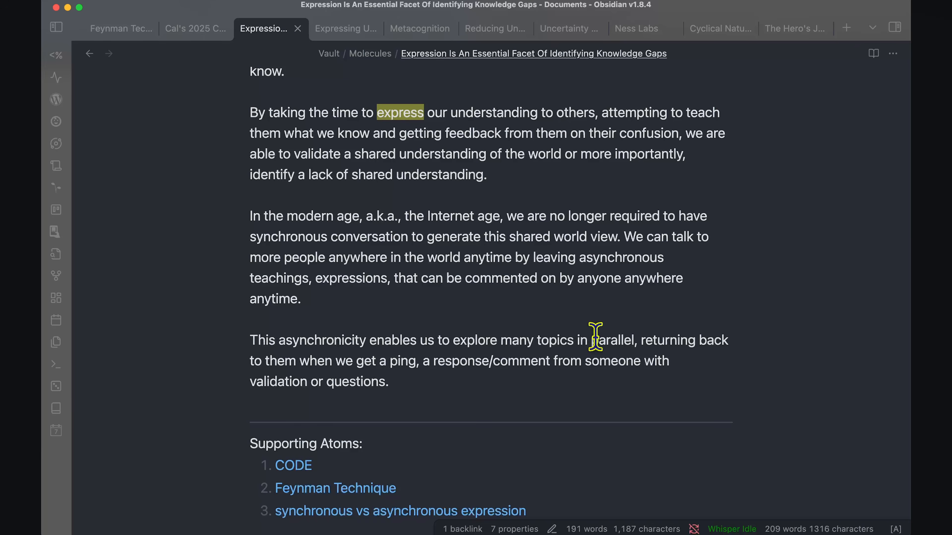
scroll(597, 340, down, 2)
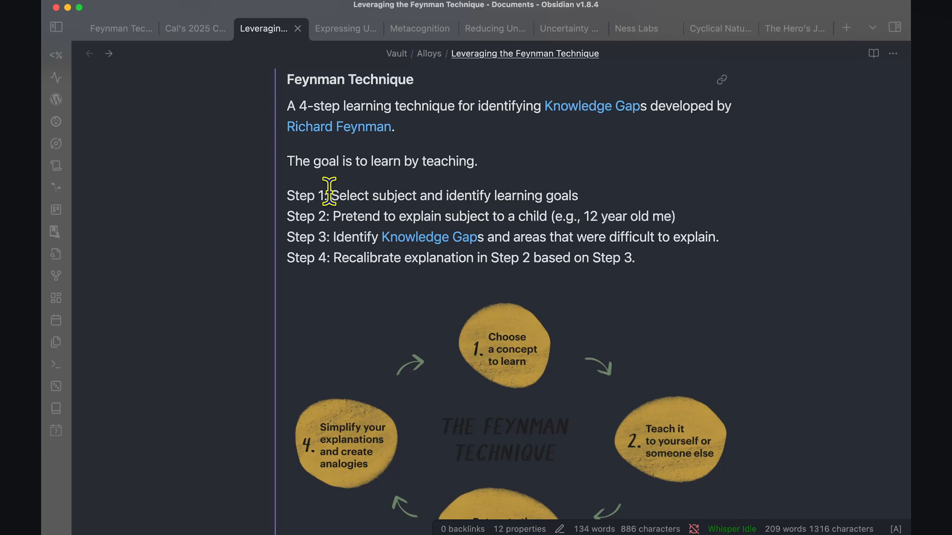
drag(331, 195, 604, 195)
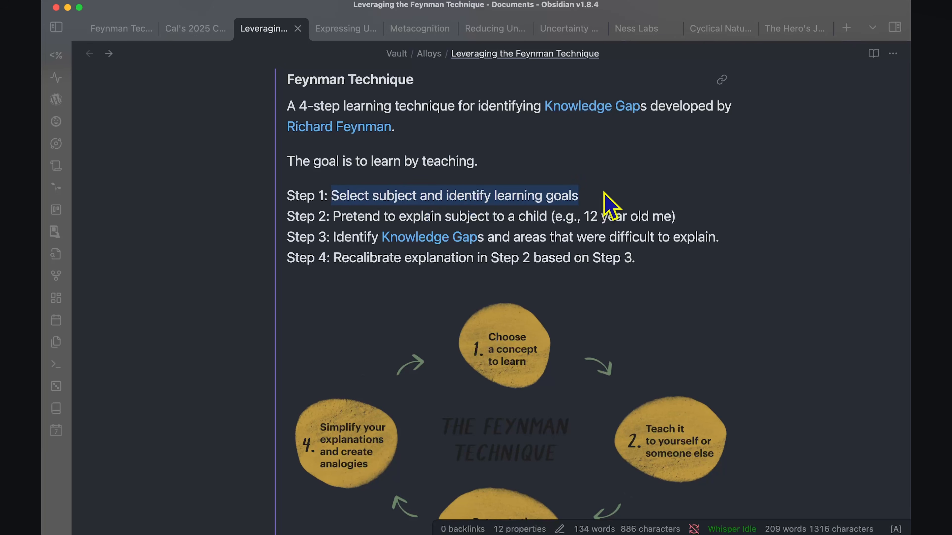
scroll(604, 192, down, 1)
click(608, 188)
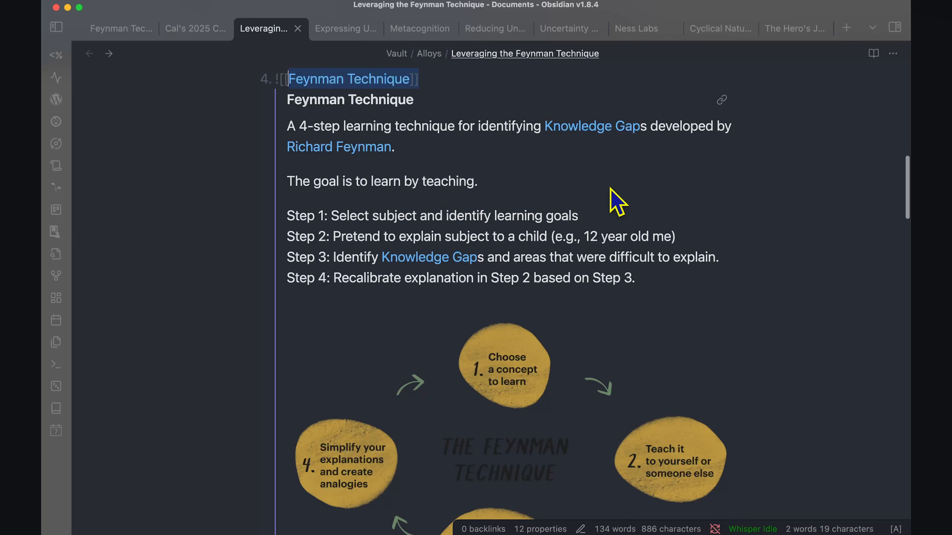
- Start a fifth Molecules item in "Leveraging the Feynman Technique" with a note link reading "Asynchronicity Enables"
scroll(585, 219, down, 15)
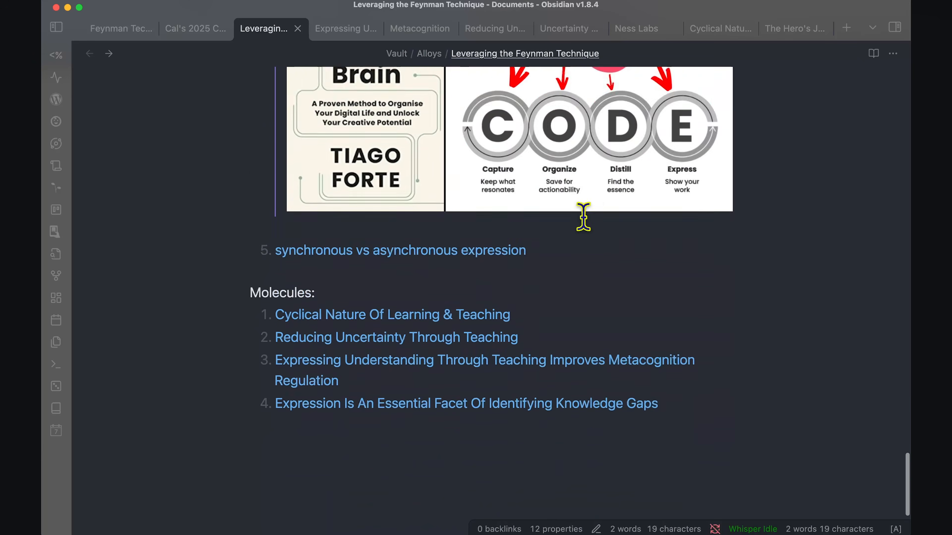
click(701, 283)
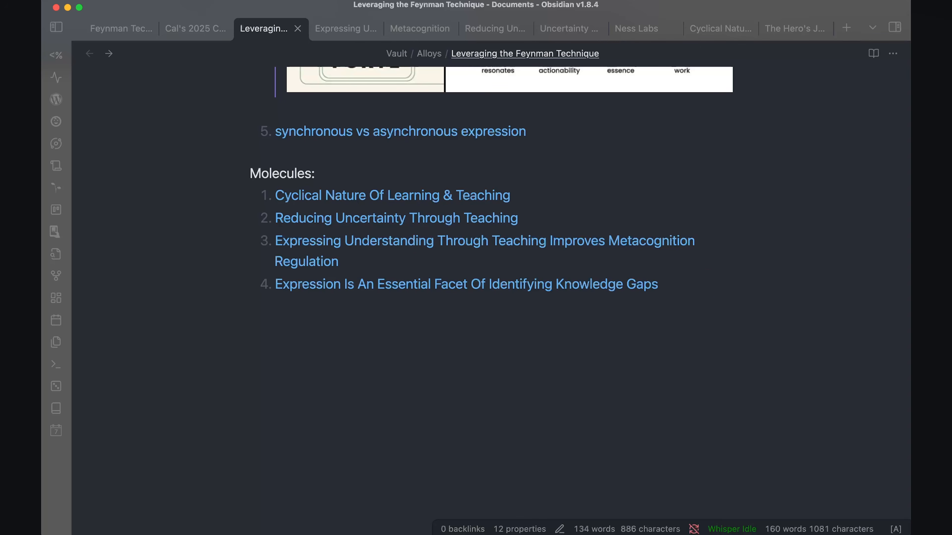
text([[Async)
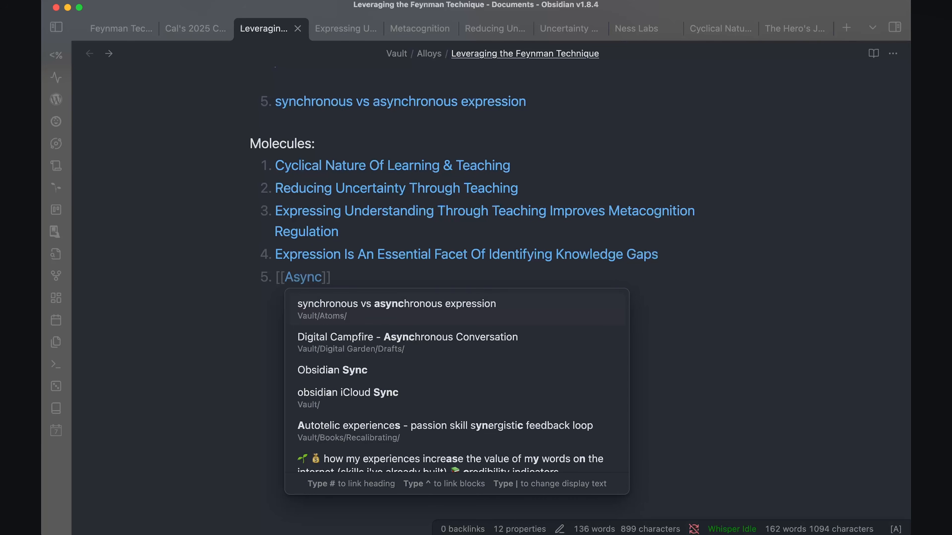
text(chronicity Enables)
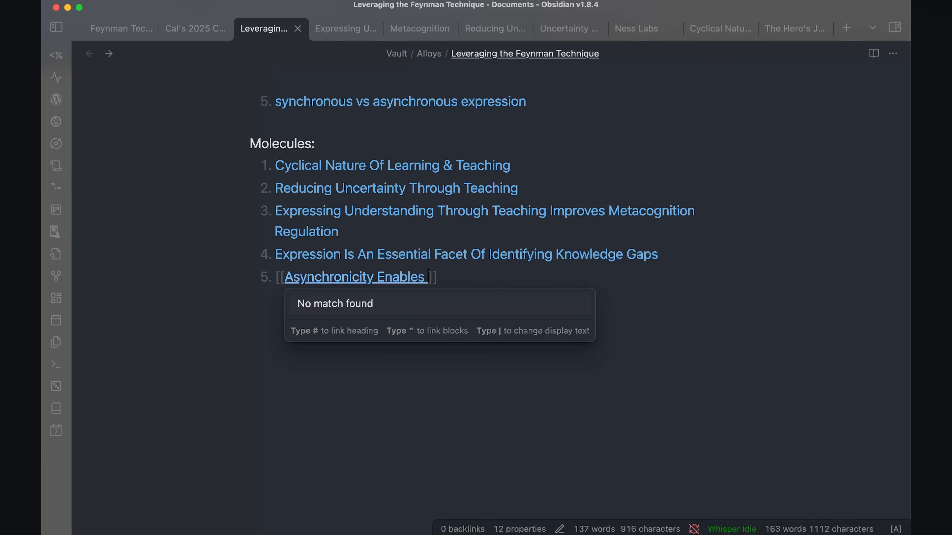
- Reword the start of the new molecule link from "Asynchronicity" to "Asynchronous Expression"
click(379, 273)
key(BackSpace)
key(BackSpace)
key(BackSpace)
key(BackSpace)
key(BackSpace)
key(BackSpace)
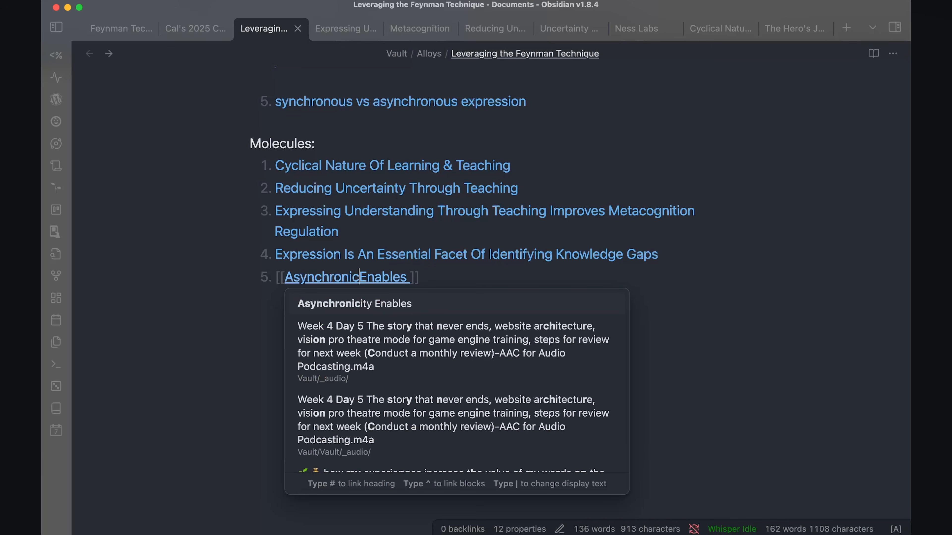
text(ous Expression)
- Complete the fifth molecule link's title with "Nicheless Topic Exploration" after "Enables"
click(494, 278)
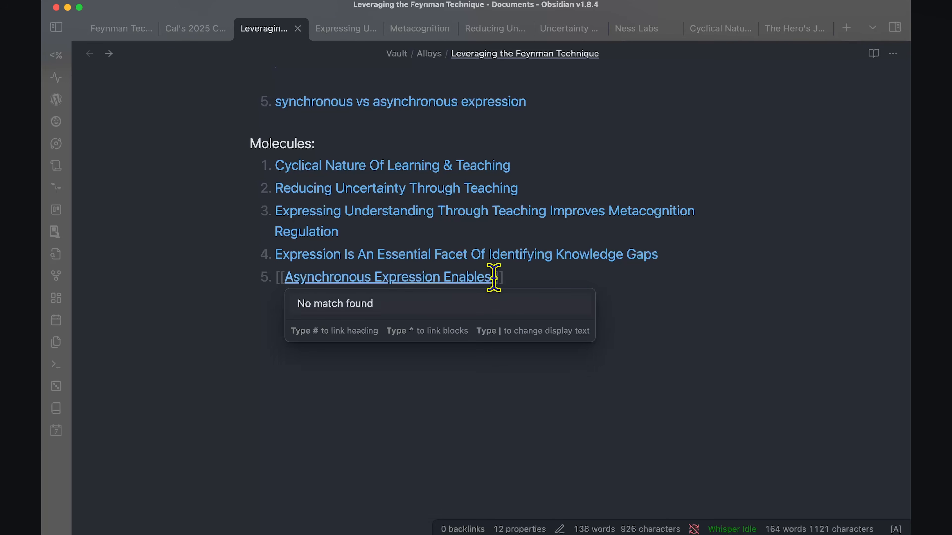
text(Nicheless Topic Explore)
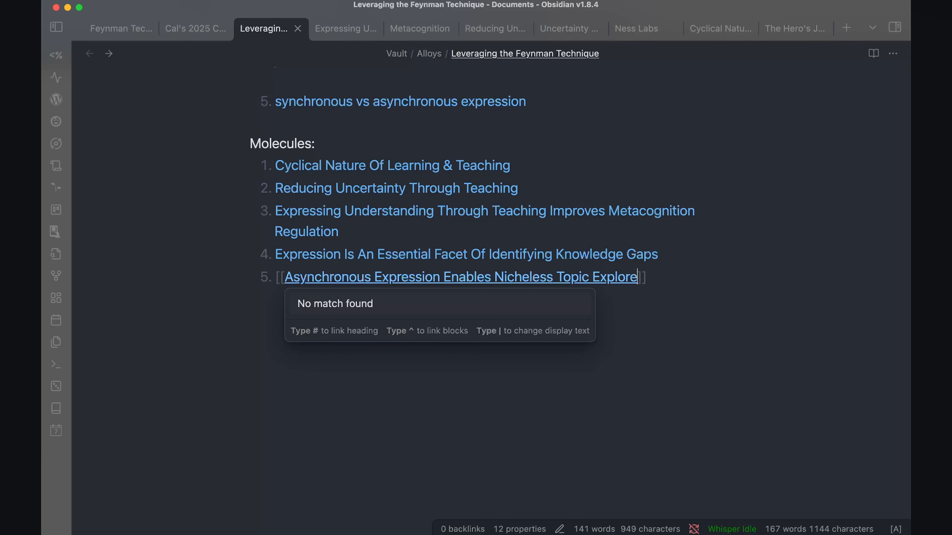
key(BackSpace)
text(ation]])
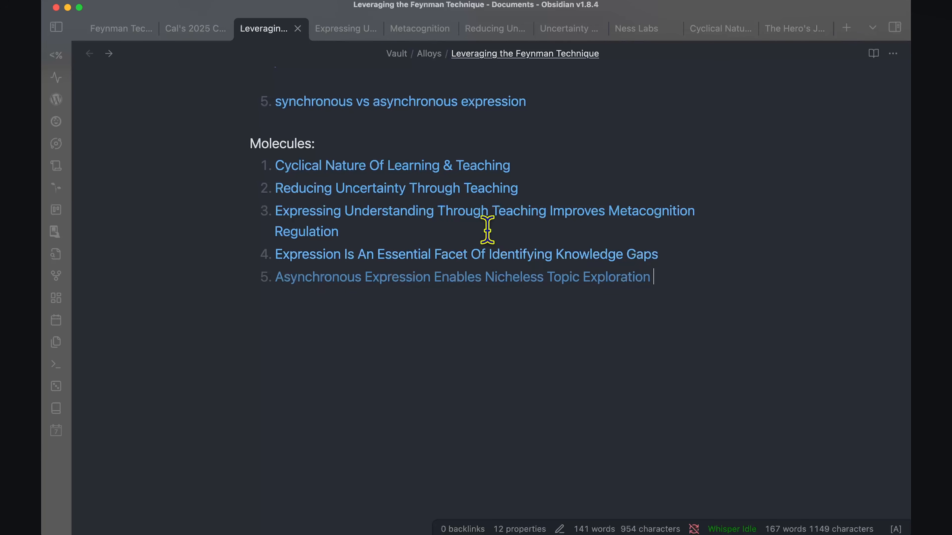
- Open "Expression Is An Essential Facet Of Identifying Knowledge Gaps" and cut its last Insight paragraph about asynchronicity, removing the leftover blank lines
click(494, 255)
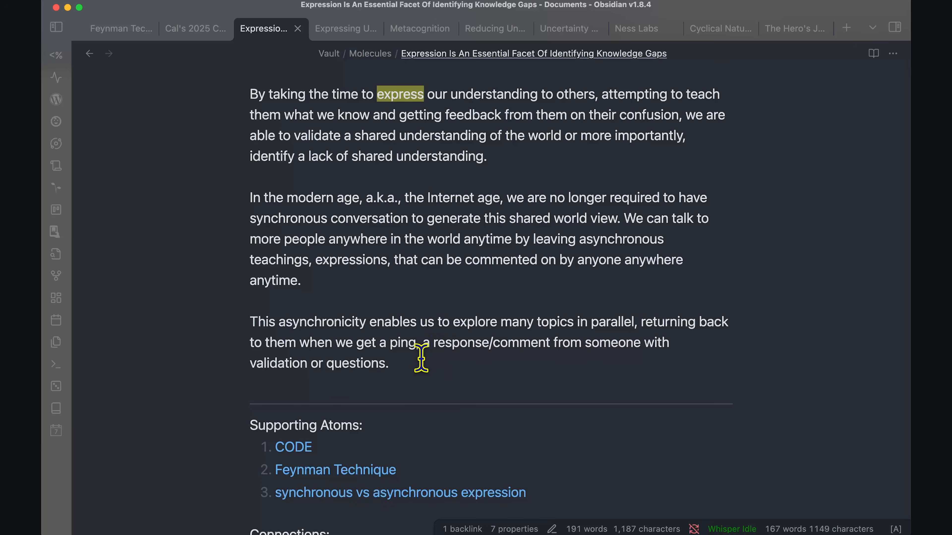
drag(390, 362, 235, 328)
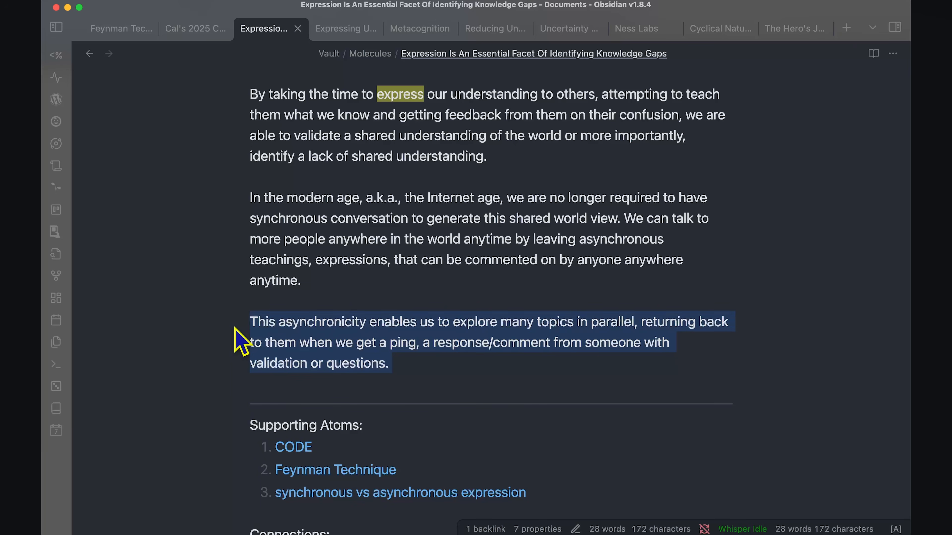
key(super+x)
key(BackSpace)
key(BackSpace)
- Create the "Asynchronous Expression Enables Nicheless Topic Exploration" note, apply the Molecule (Linked Concept) Template, and paste the cut paragraph as its Insight
click(89, 46)
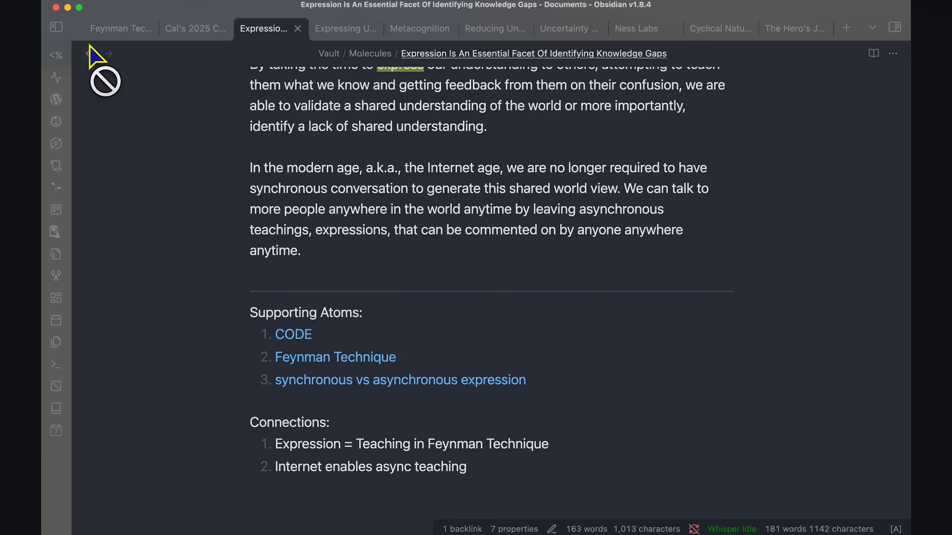
click(410, 276)
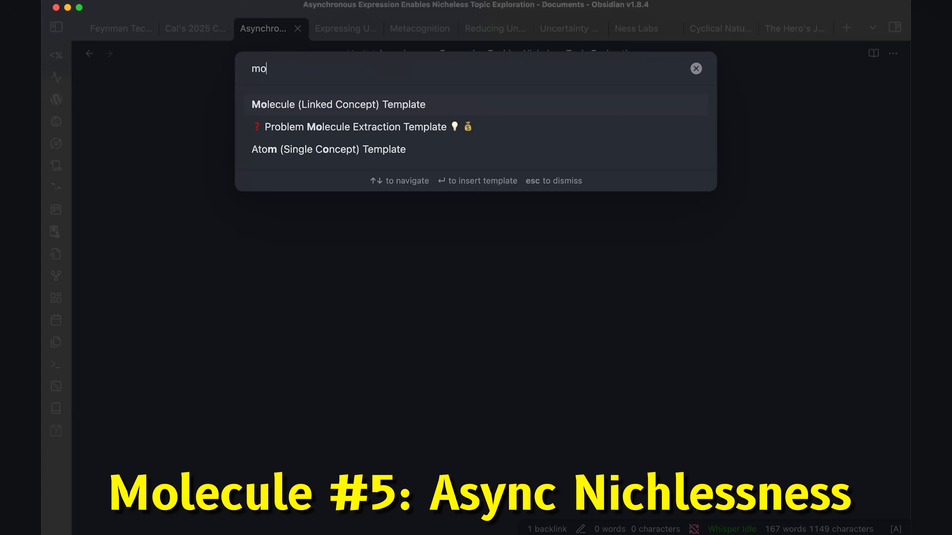
key(Return)
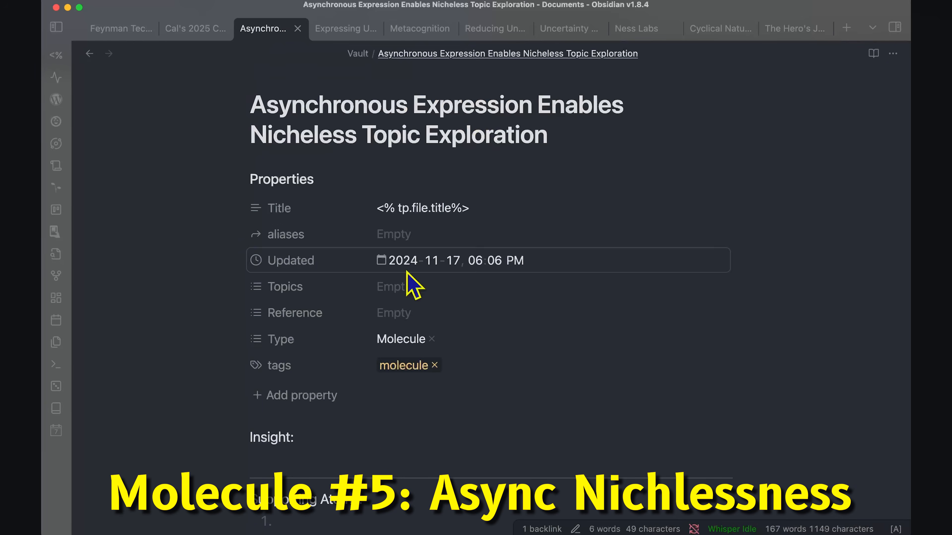
click(387, 447)
key(super+v)
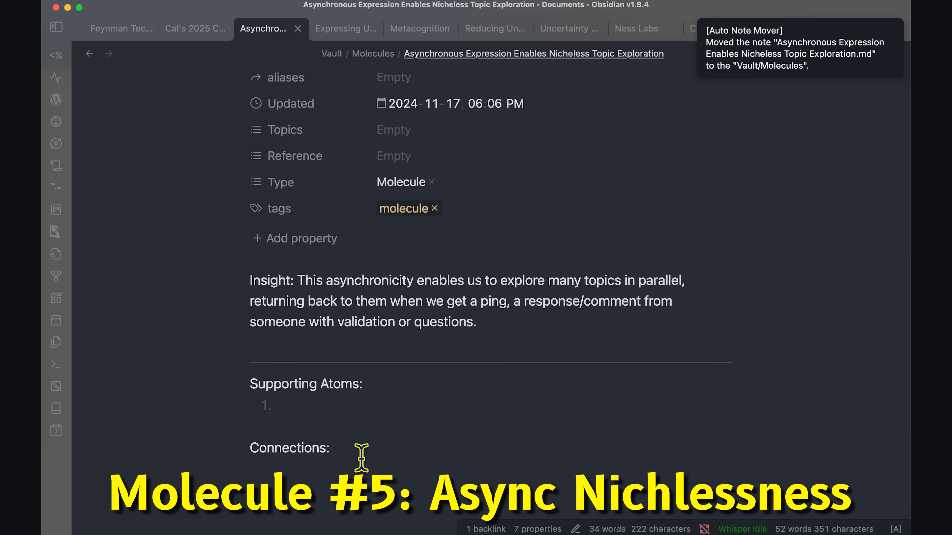
- Under Connections, link the note "Expression Is An Essential Facet Of Identifying Knowledge Gaps"
text([[)
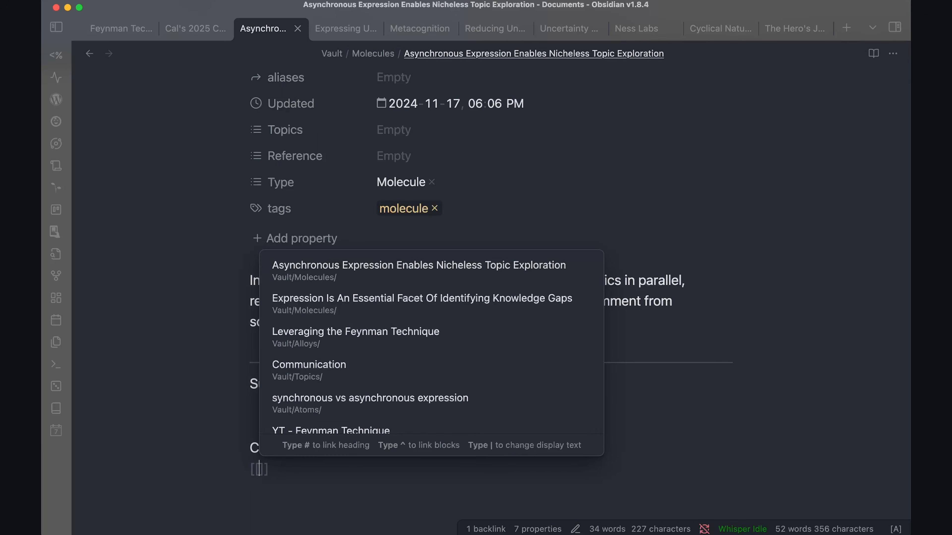
click(361, 304)
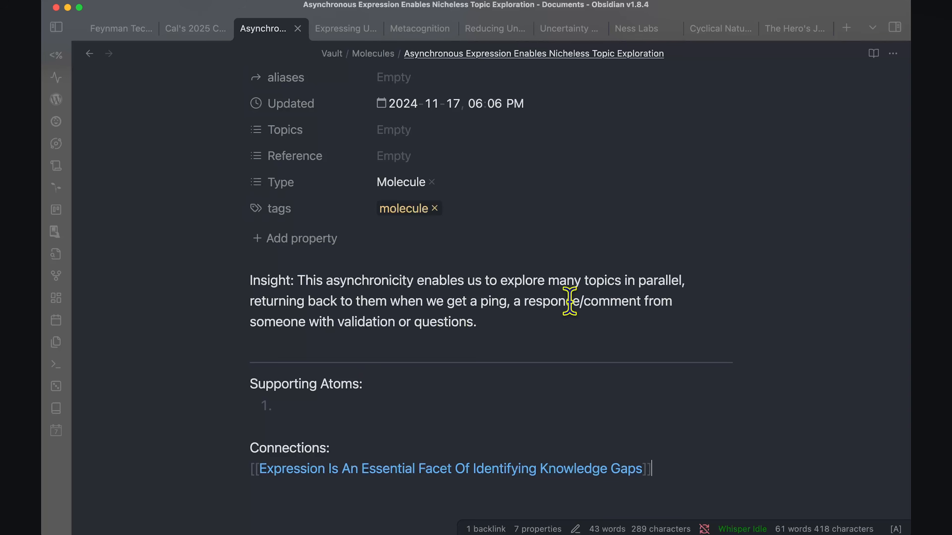
scroll(570, 301, down, 1)
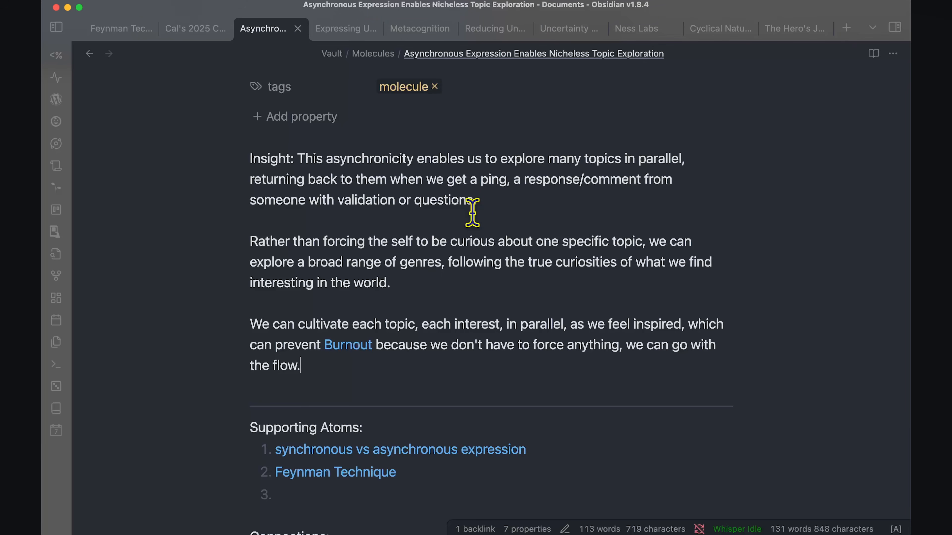
scroll(472, 213, down, 4)
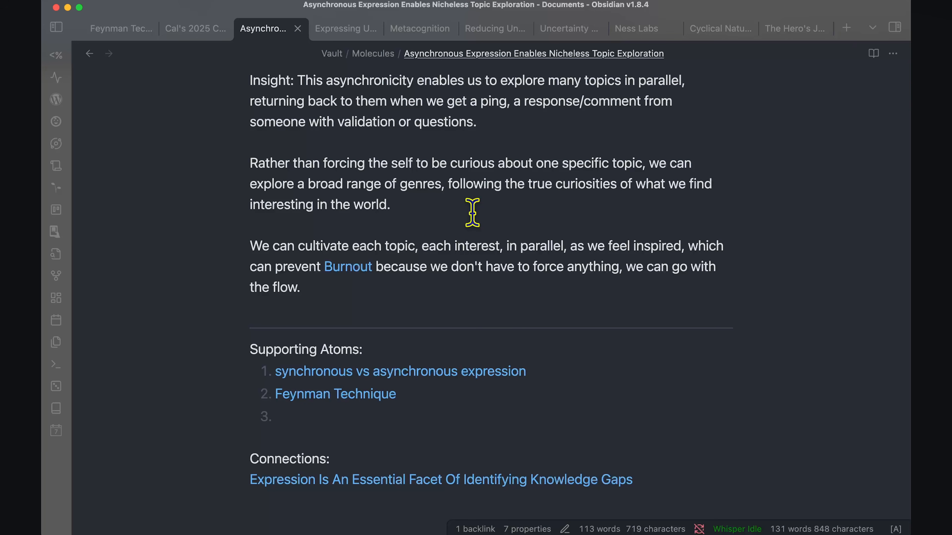
scroll(400, 259, down, 2)
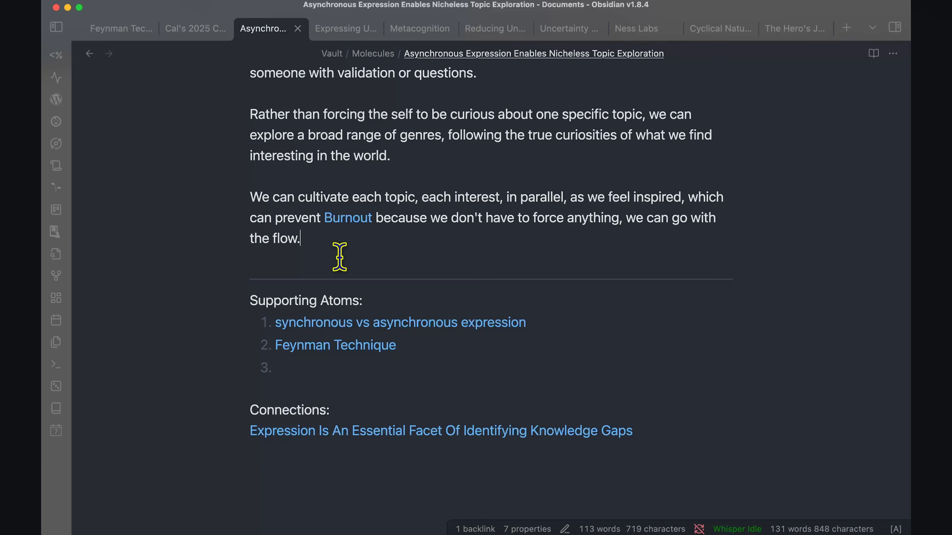
- Link the Flow note as the third supporting atom of the asynchronous expression molecule
click(370, 234)
key(Return)
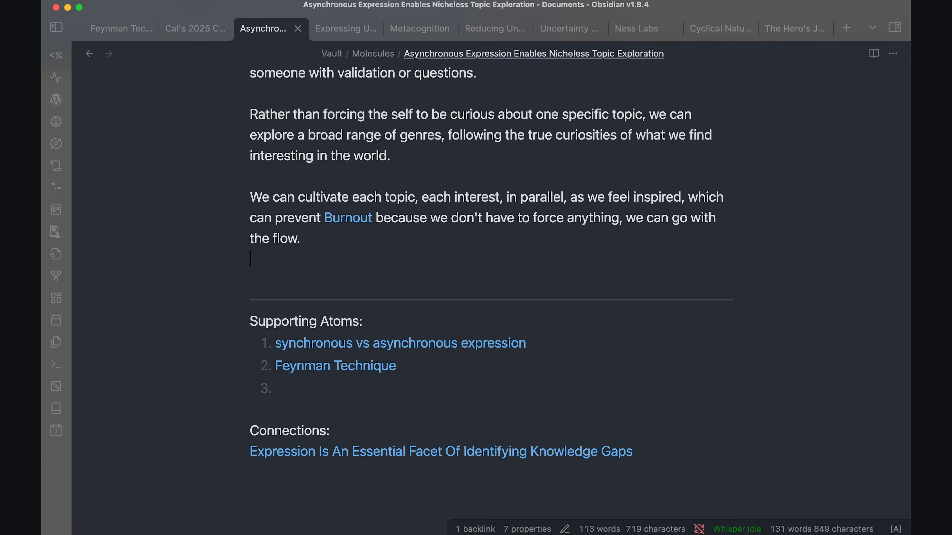
key(Return)
text([[flow)
click(330, 313)
drag(296, 281, 238, 281)
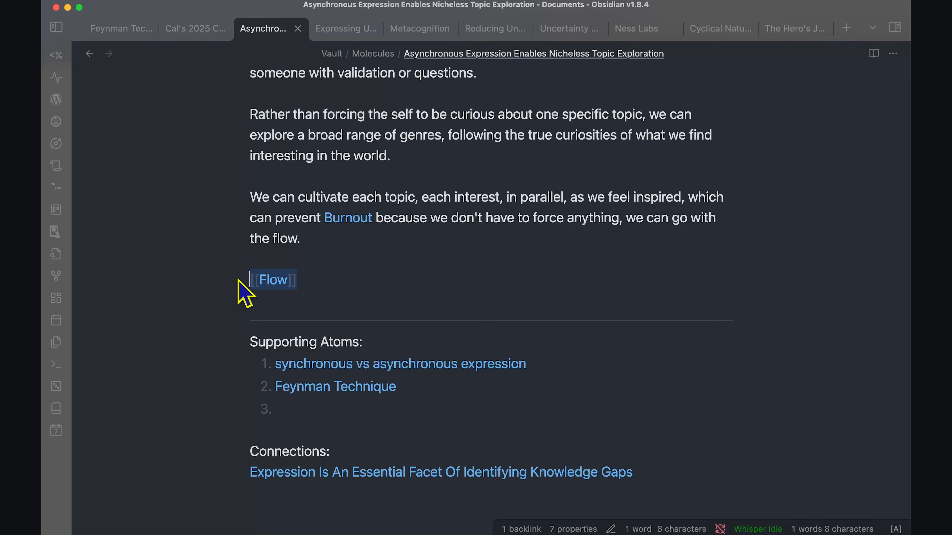
key(super+x)
click(369, 403)
key(super+v)
click(339, 290)
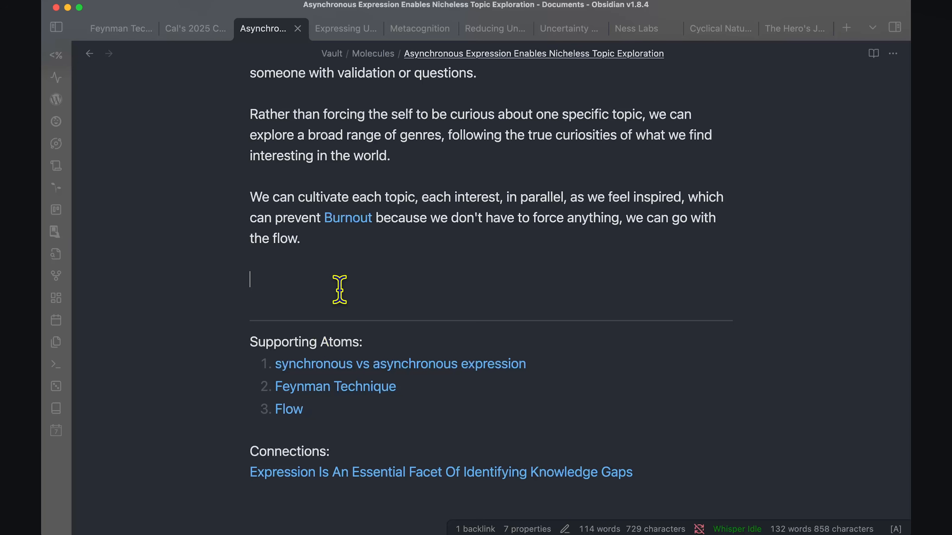
- Add a link to "Non-Linear Thinking" as the fourth supporting atom
click(361, 407)
key(Return)
text([[Non-Linear Thinking]])
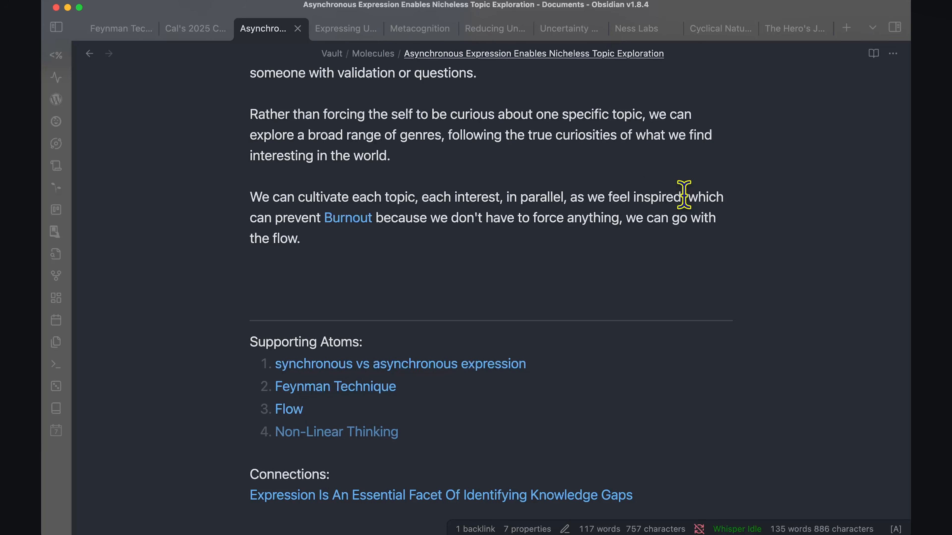
- Return to "Leveraging the Feynman Technique" and review its Feynman Technique embed, atoms and molecule links
click(89, 53)
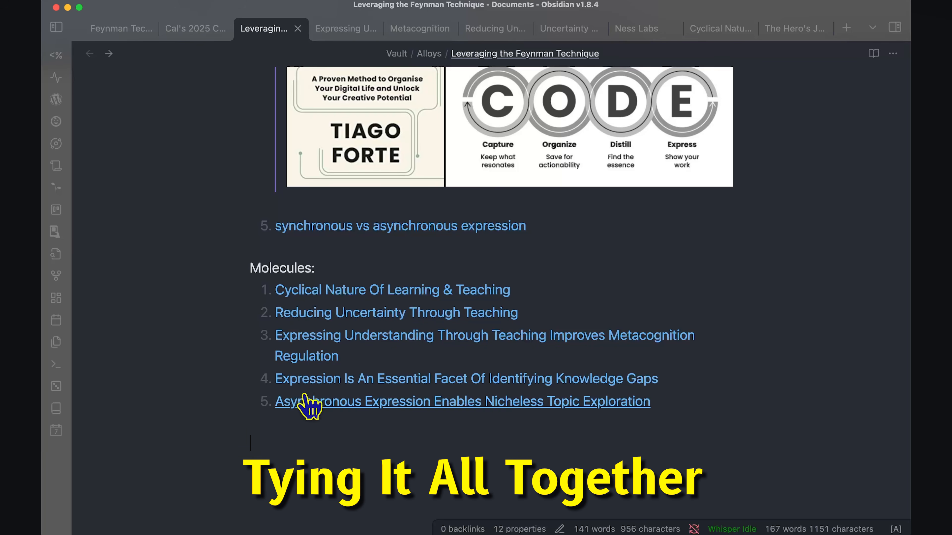
click(316, 439)
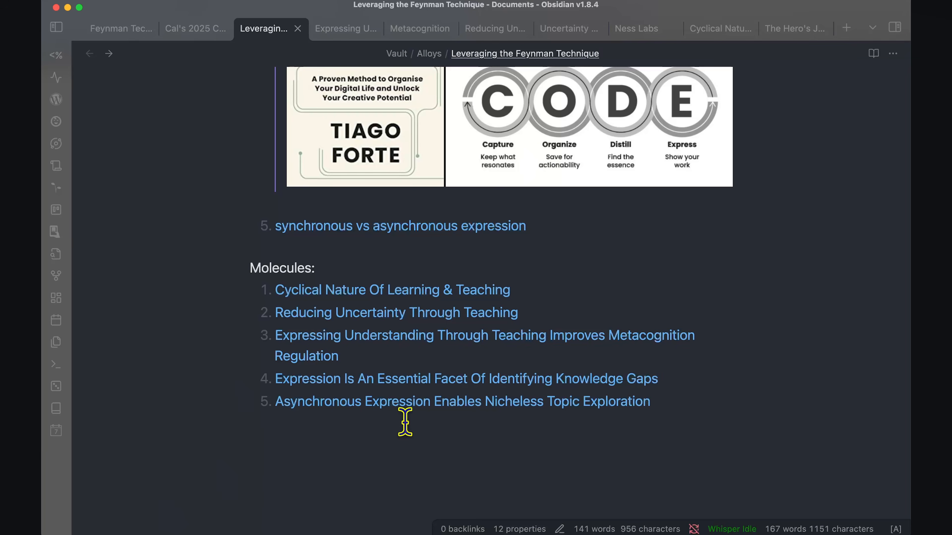
scroll(443, 453, up, 8)
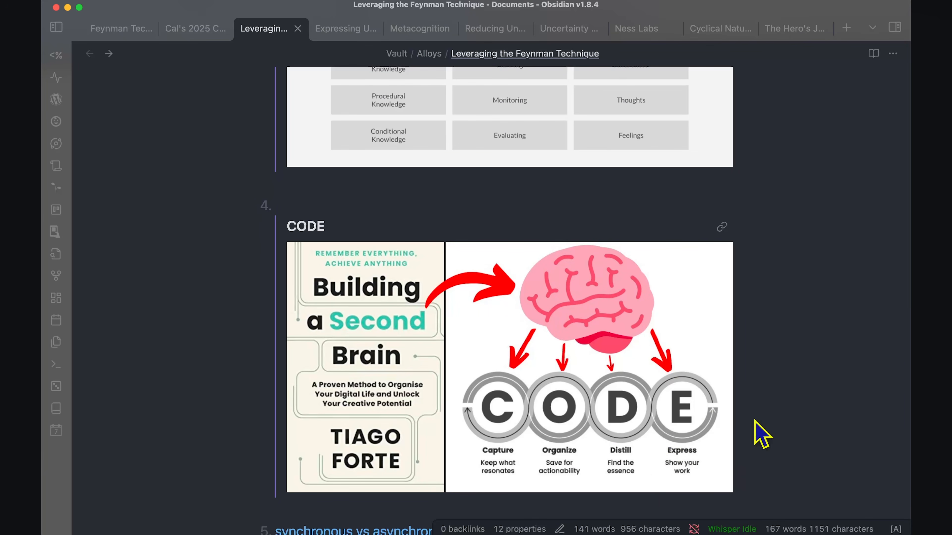
scroll(697, 399, up, 17)
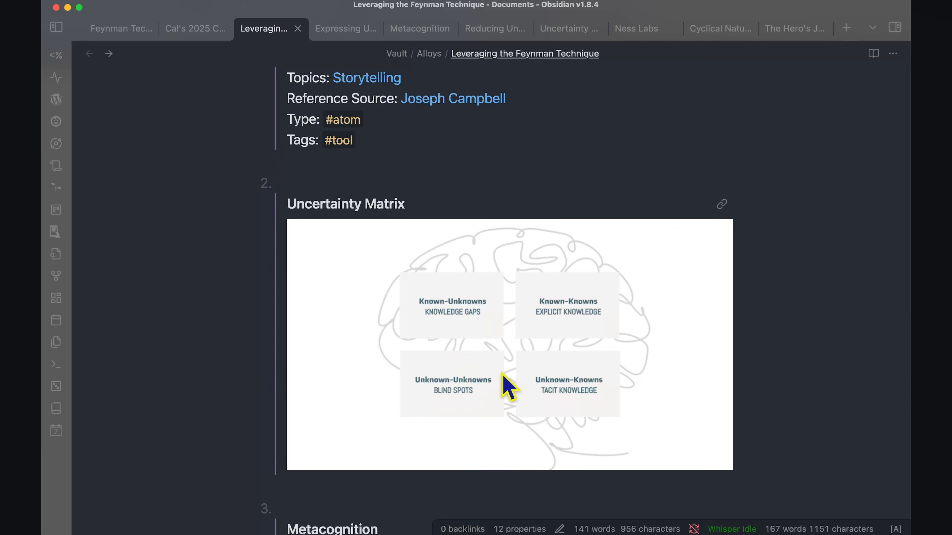
scroll(436, 375, up, 8)
scroll(463, 350, up, 6)
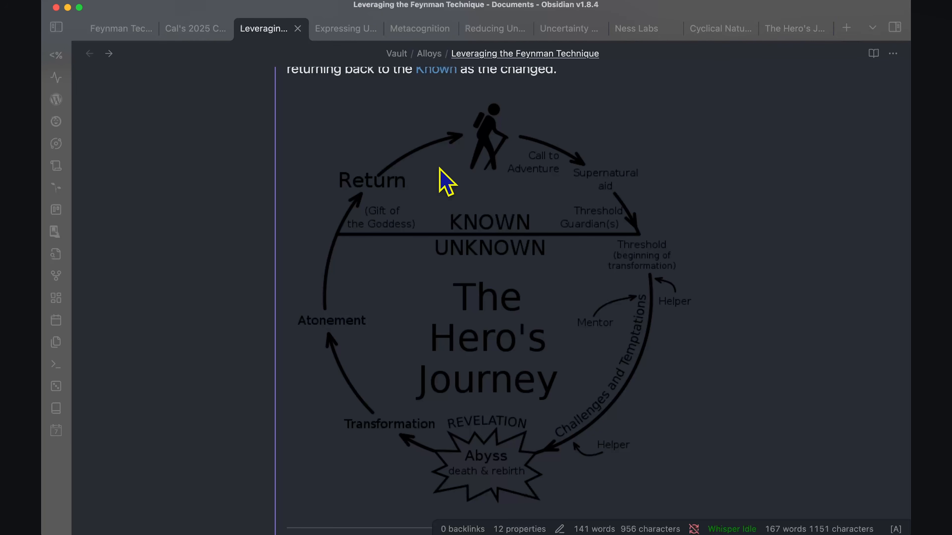
scroll(445, 182, up, 10)
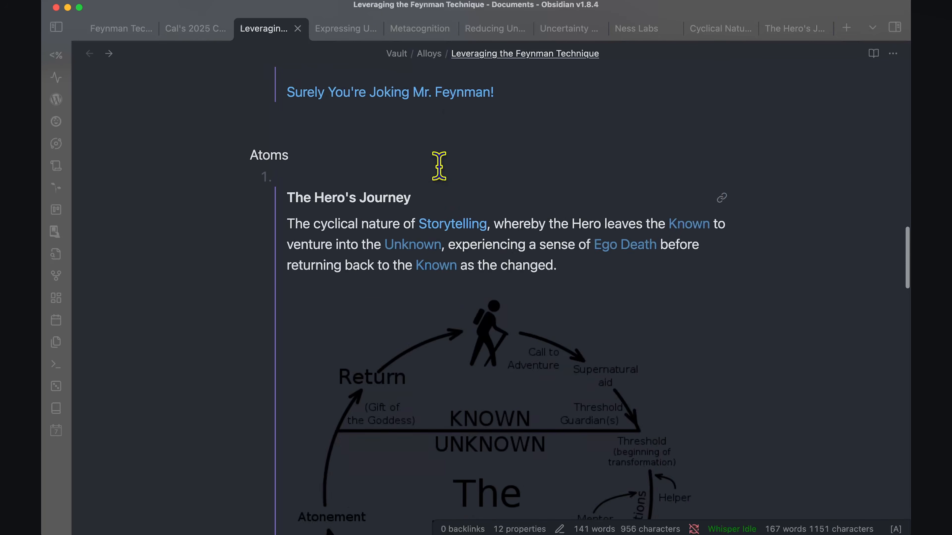
scroll(445, 181, up, 5)
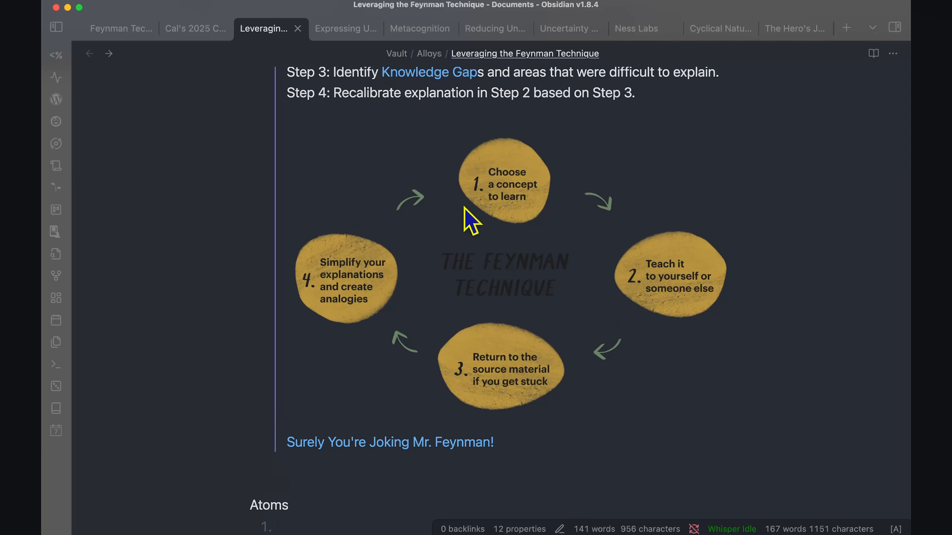
scroll(540, 193, up, 4)
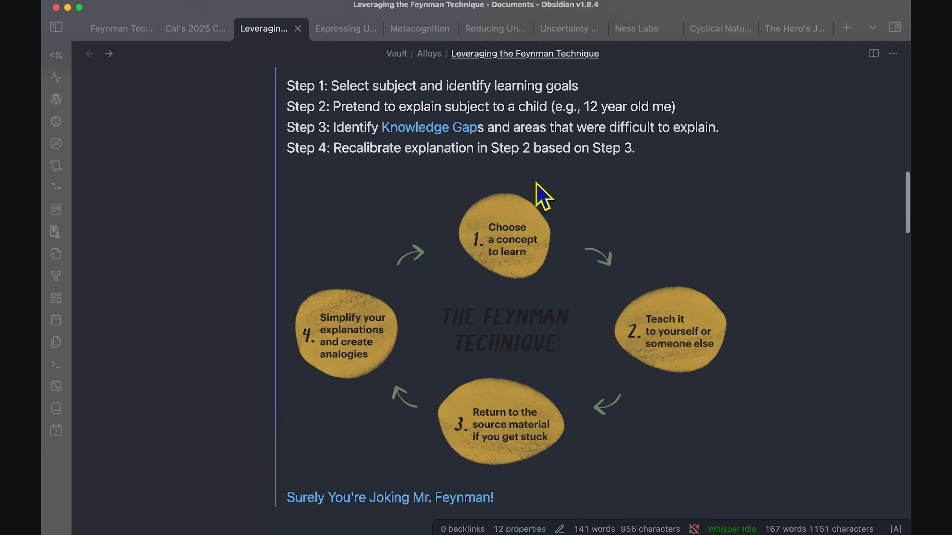
scroll(536, 180, up, 2)
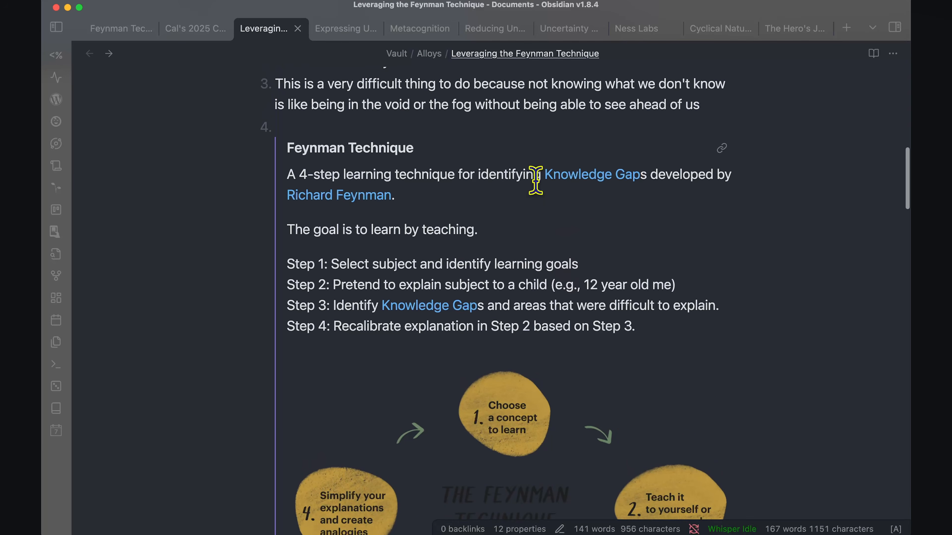
scroll(536, 180, down, 3)
scroll(536, 180, down, 3)
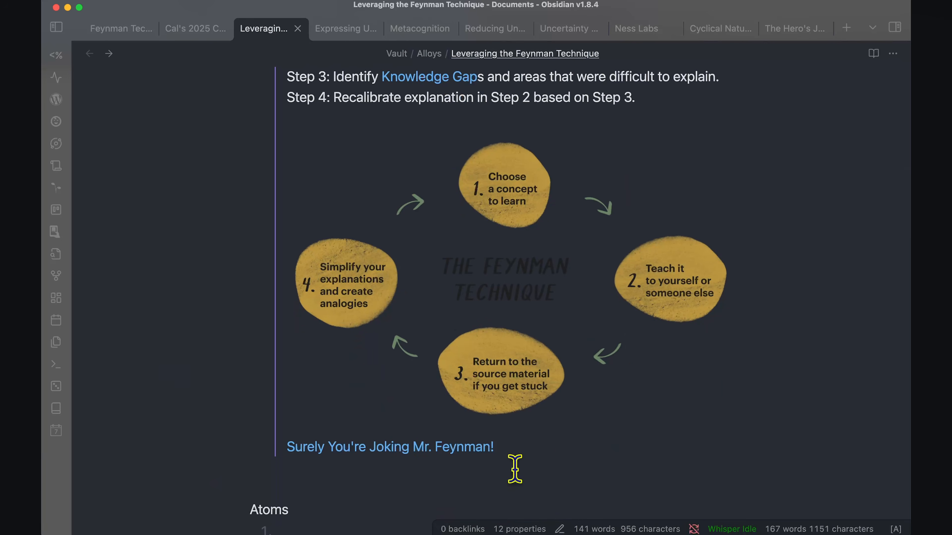
scroll(431, 353, down, 15)
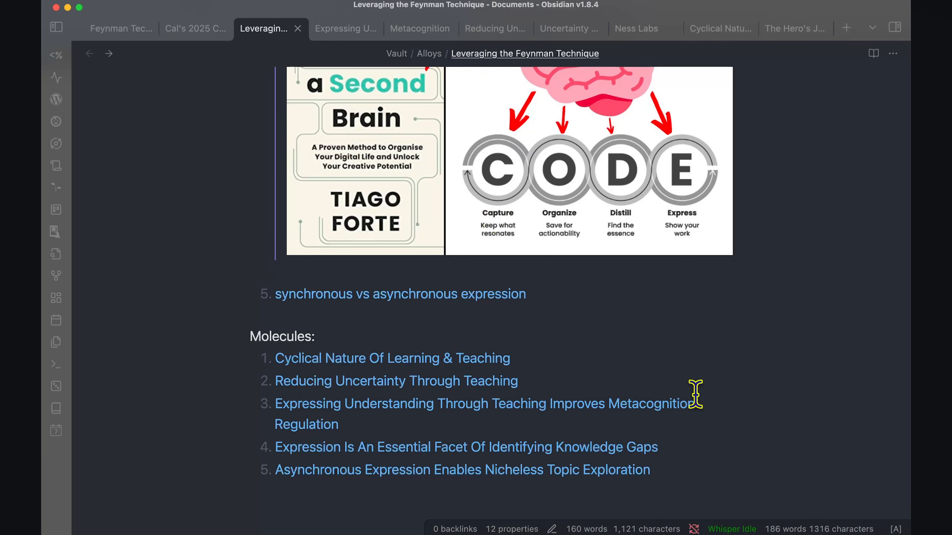
scroll(695, 393, down, 3)
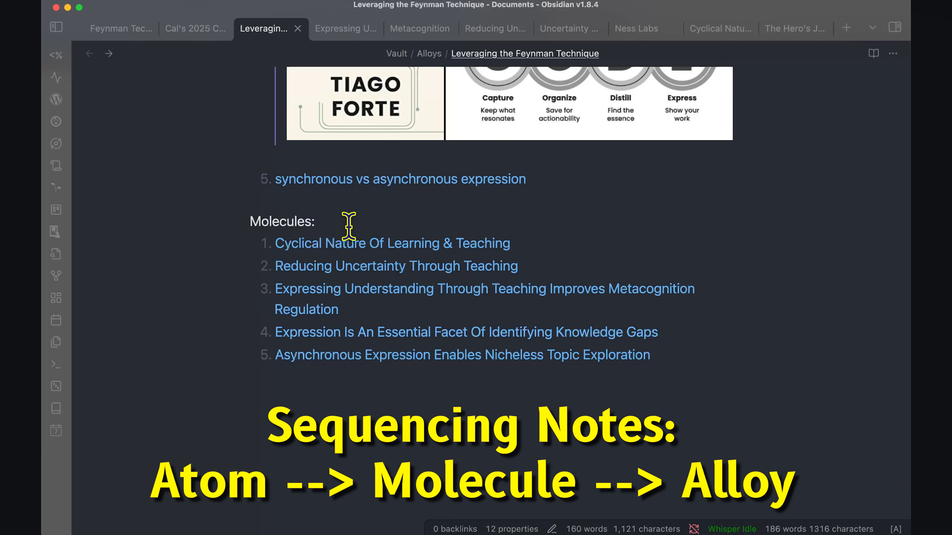
- Below the Molecules list, add a divider and an "Outline:" heading, and paste a copy of the five molecule links under it
drag(688, 355, 166, 257)
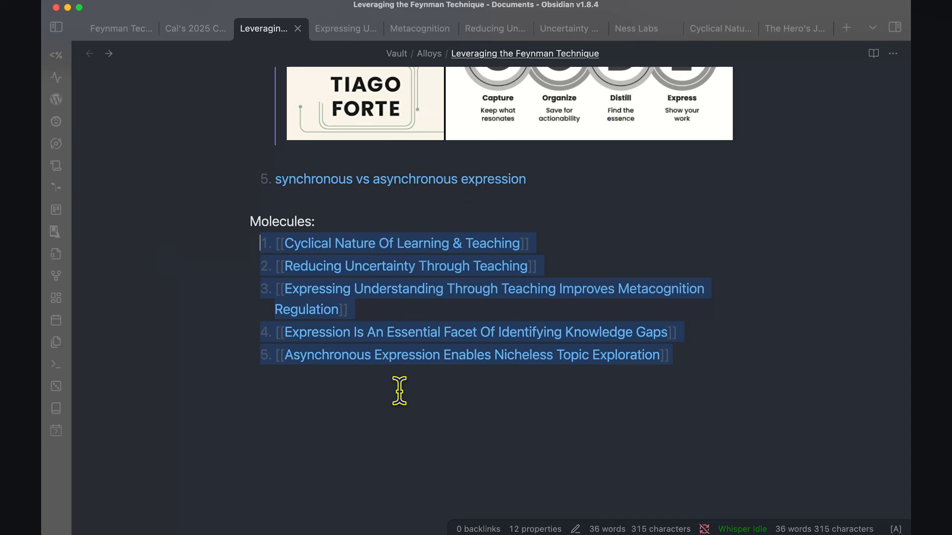
click(393, 399)
text(---)
key(Return)
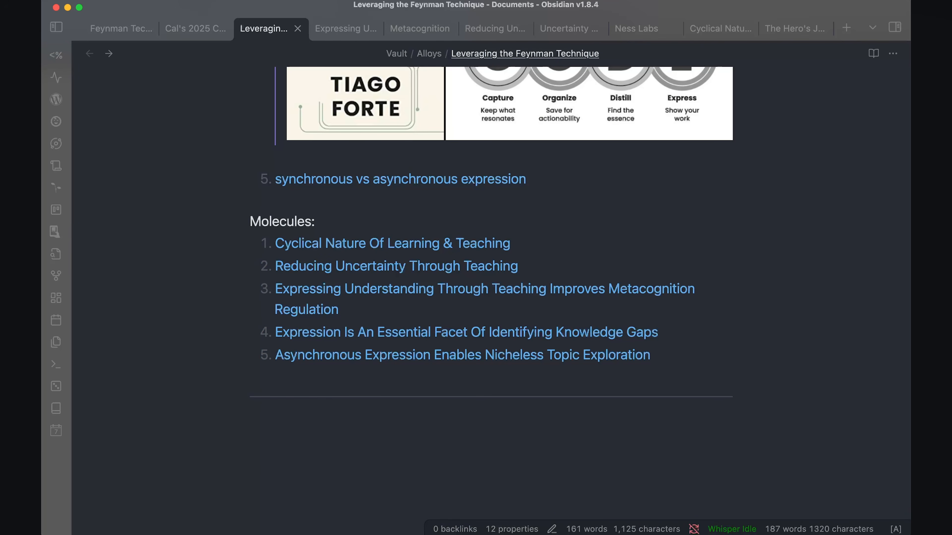
text(Outline:)
key(Return)
key(Return)
key(cmd+v)
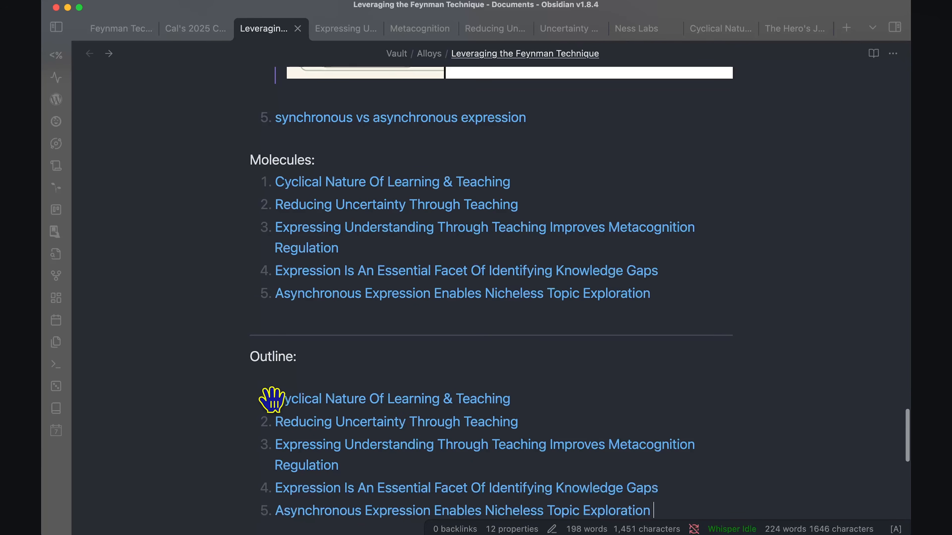
- Convert all five molecule links in the Outline list into embedded notes
click(567, 396)
text(![[)
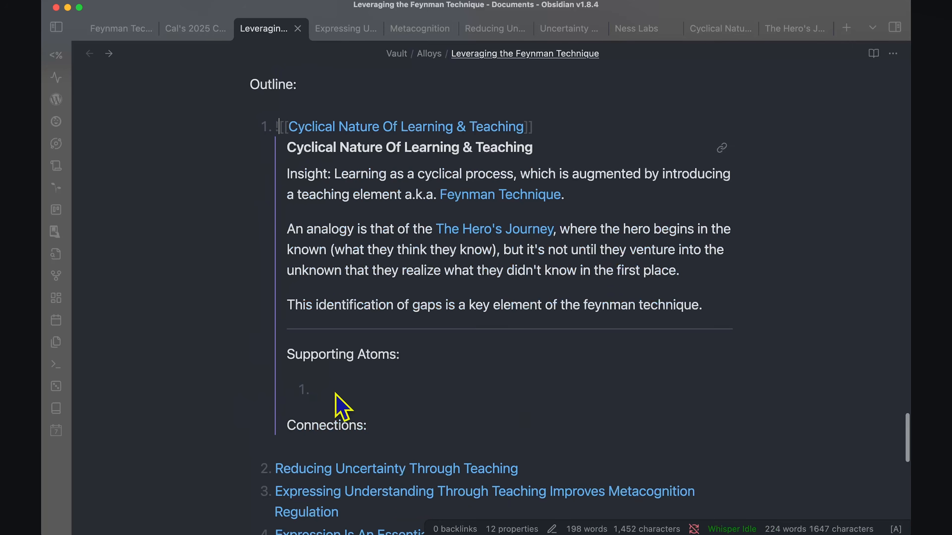
drag(546, 474, 282, 457)
scroll(758, 357, down, 4)
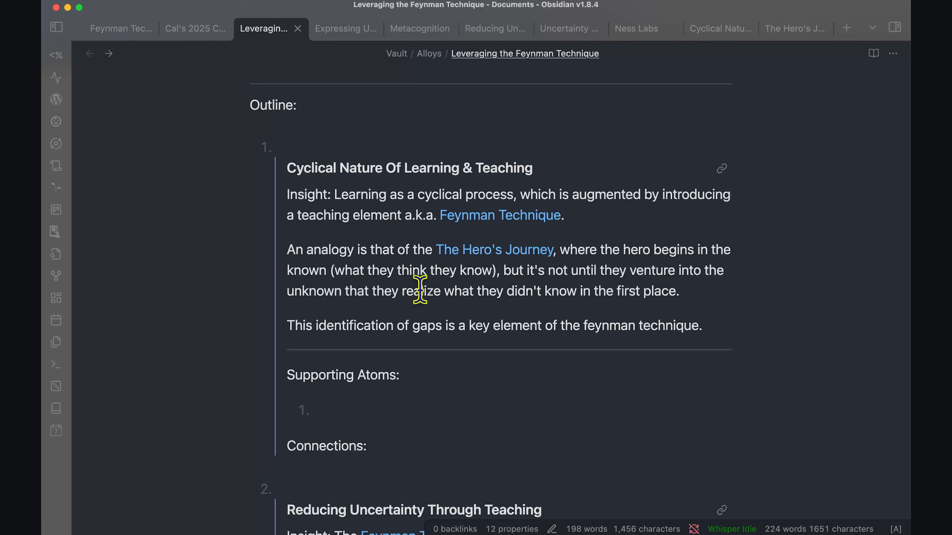
- Open "Cyclical Nature Of Learning & Teaching" and embed the Feynman Technique and The Hero's Journey notes as its supporting atoms
scroll(450, 180, up, 1)
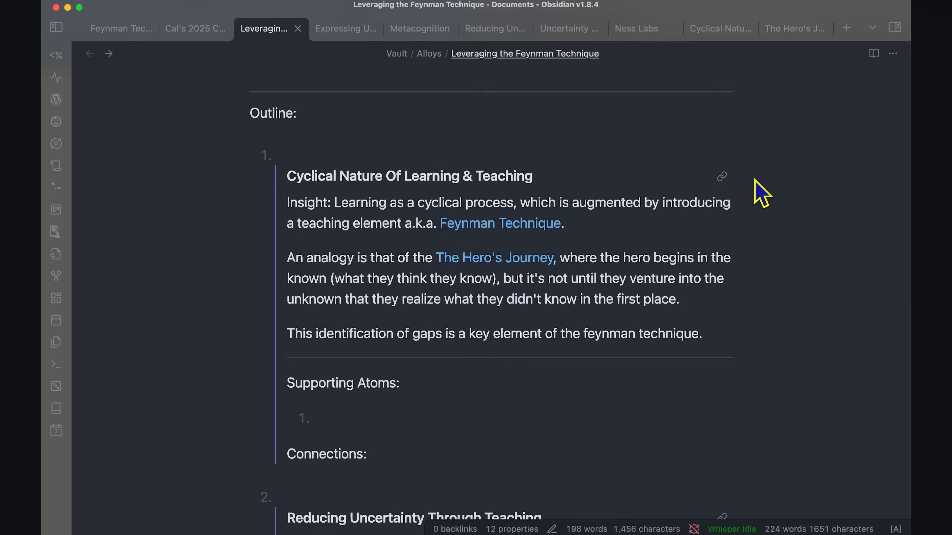
click(723, 176)
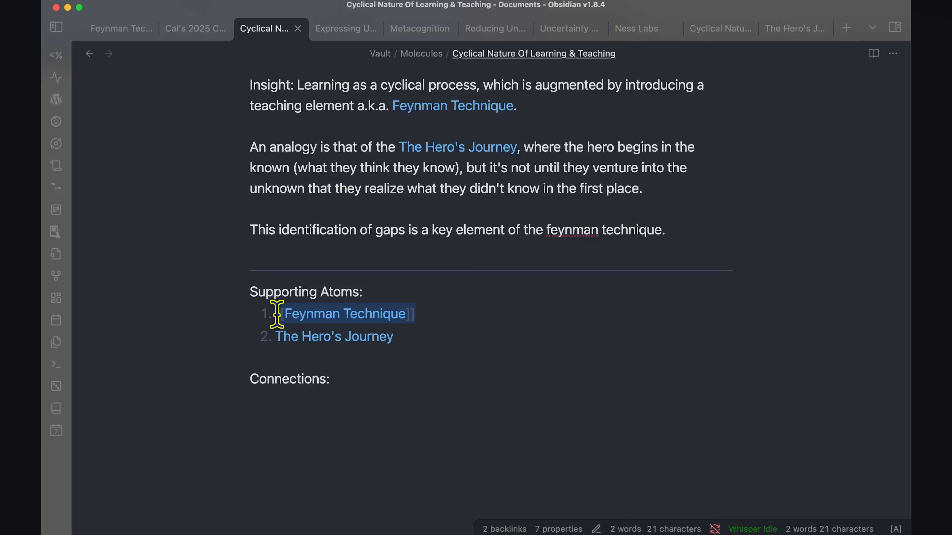
key(Left)
text(!)
click(434, 390)
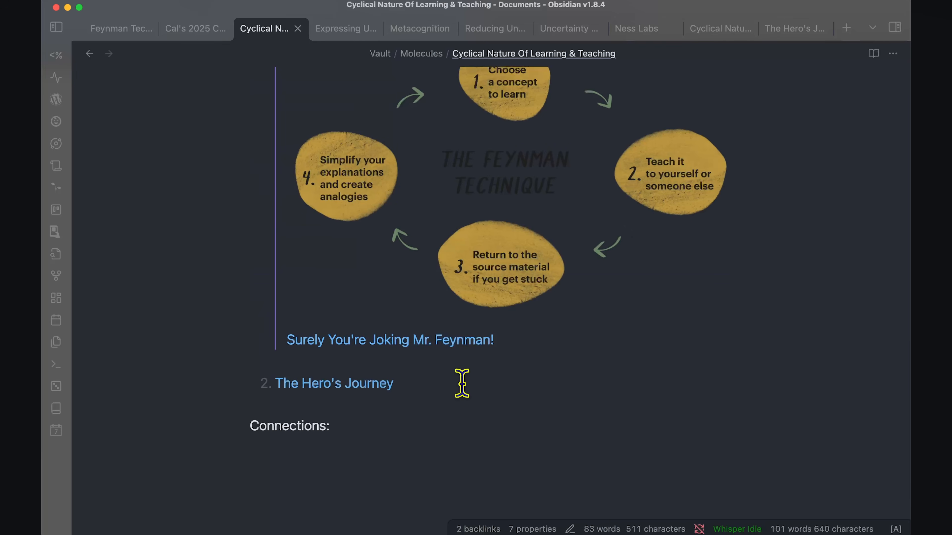
drag(462, 383, 279, 386)
key(Left)
text(!)
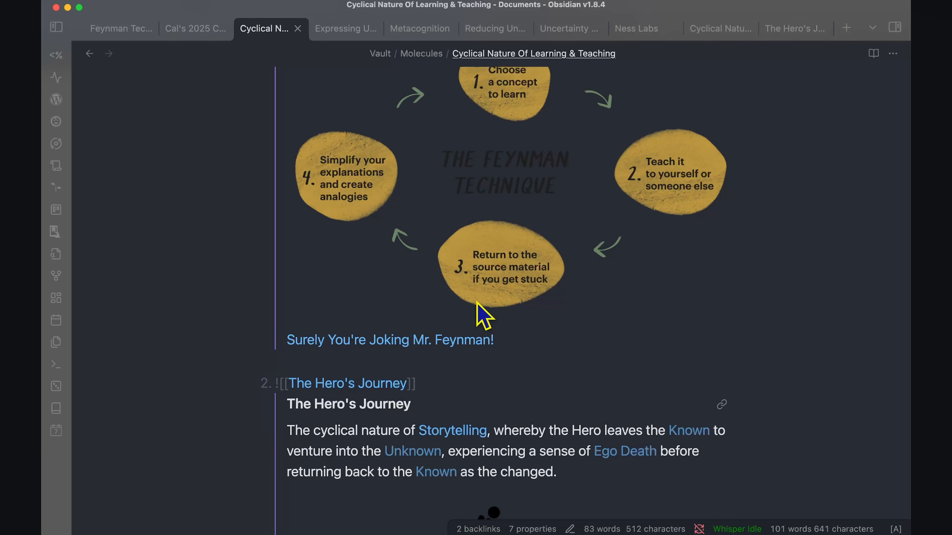
- Return to "Leveraging the Feynman Technique" and examine the first outline molecule with its nested supporting atoms
scroll(478, 304, up, 10)
click(90, 53)
scroll(483, 243, up, 5)
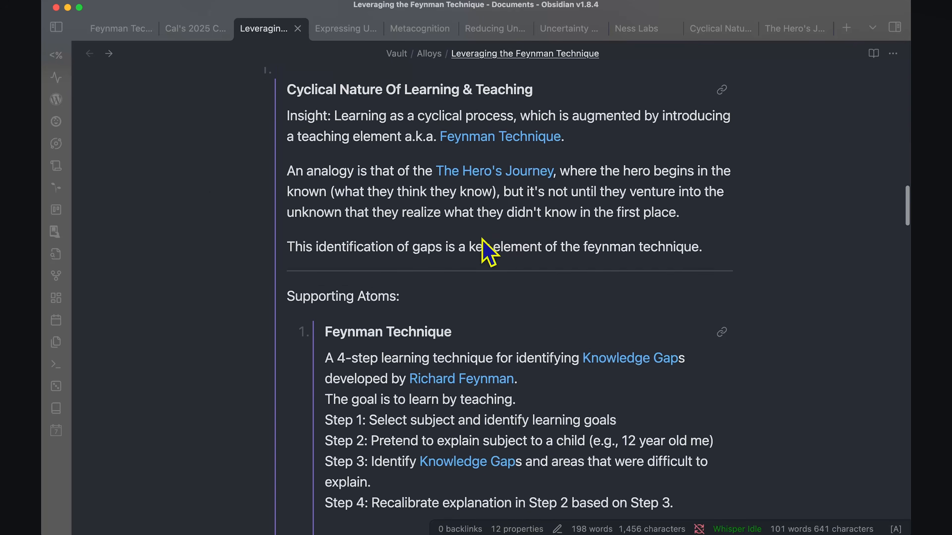
scroll(484, 248, up, 3)
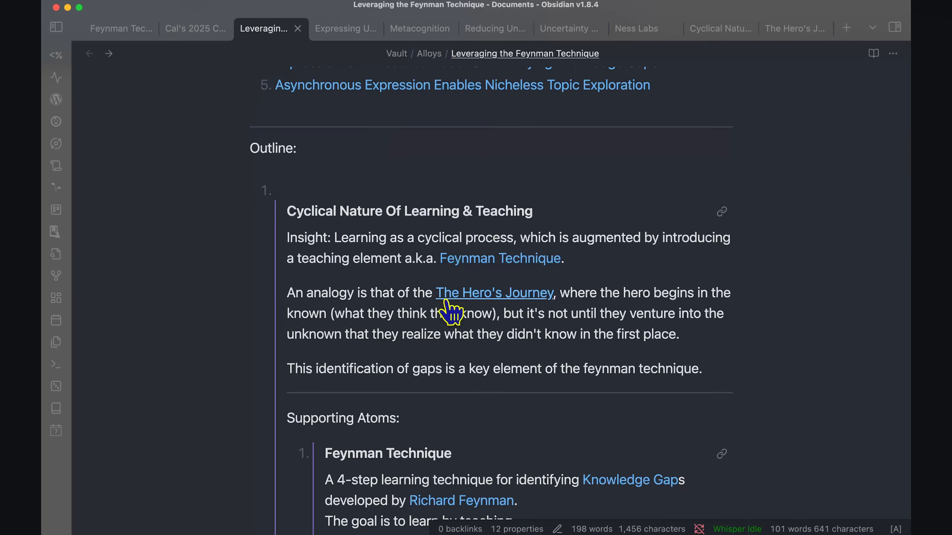
scroll(375, 229, down, 1)
scroll(375, 232, down, 6)
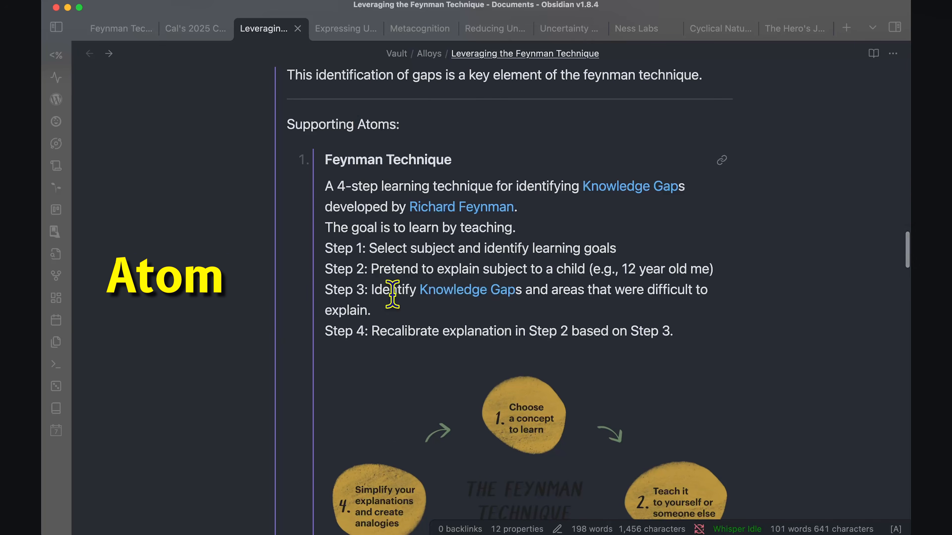
scroll(404, 330, down, 6)
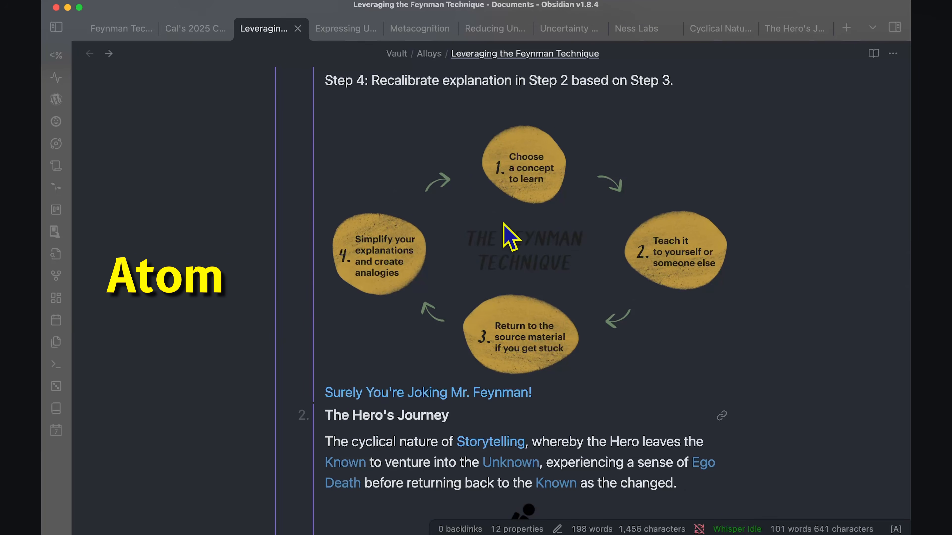
scroll(504, 229, down, 6)
scroll(516, 318, down, 4)
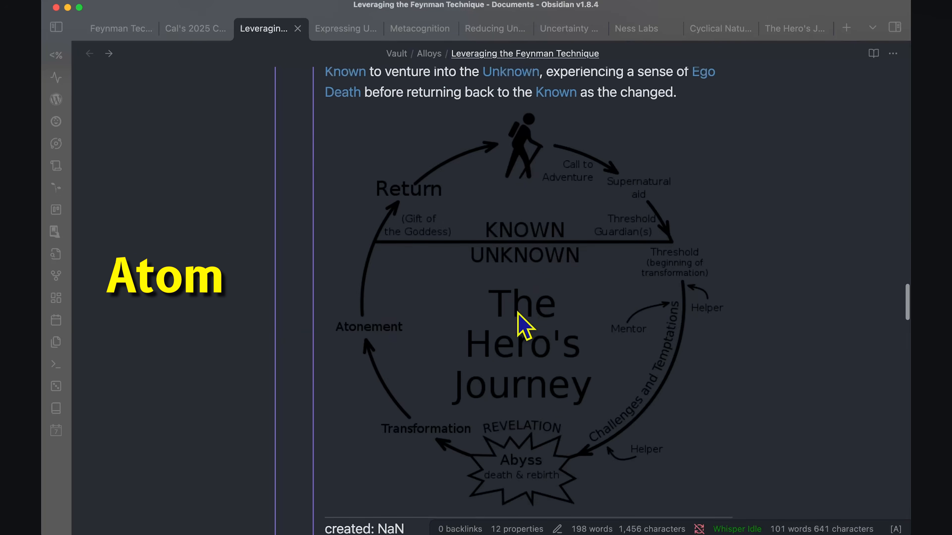
scroll(472, 297, down, 10)
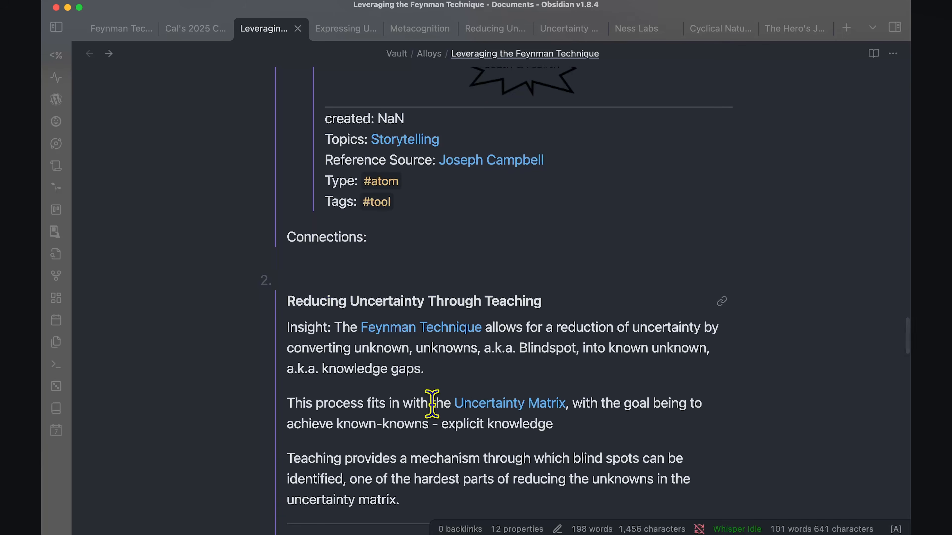
- Open "Reducing Uncertainty Through Teaching" from the outline, embed the Uncertainty Matrix note as its first supporting atom, and return
scroll(430, 403, down, 3)
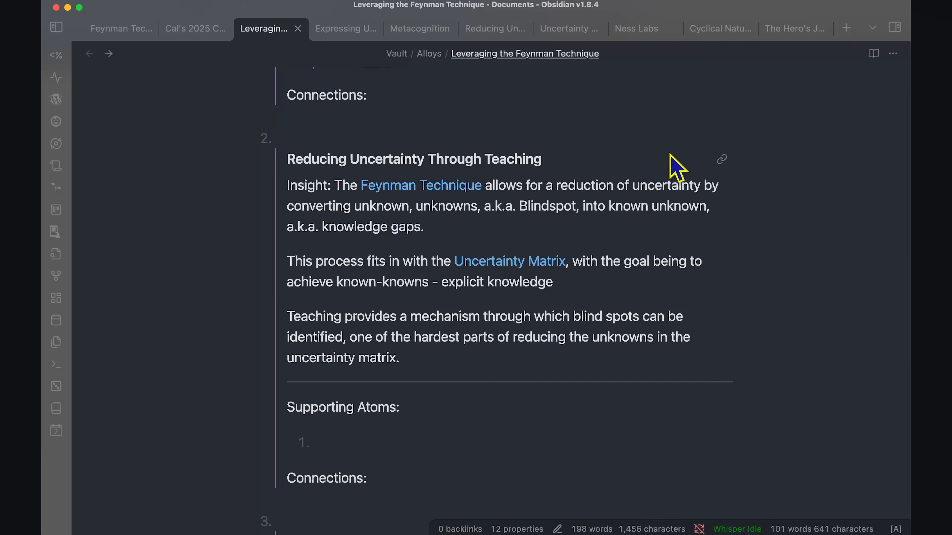
click(722, 160)
scroll(352, 344, down, 10)
click(353, 331)
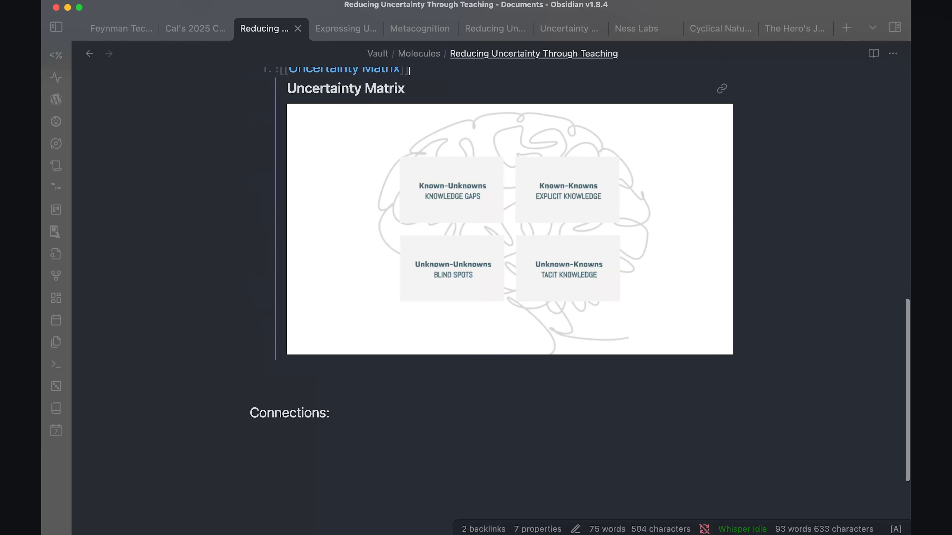
scroll(507, 354, up, 7)
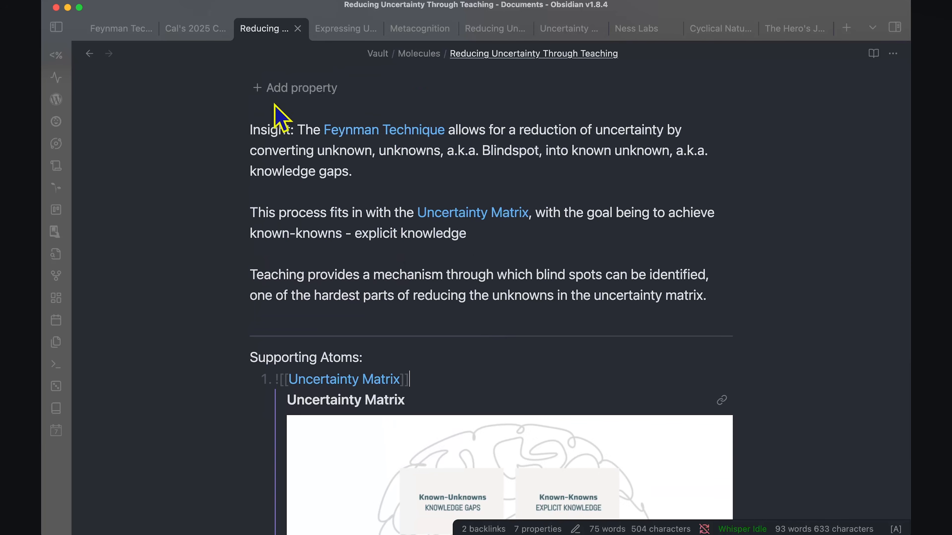
click(90, 53)
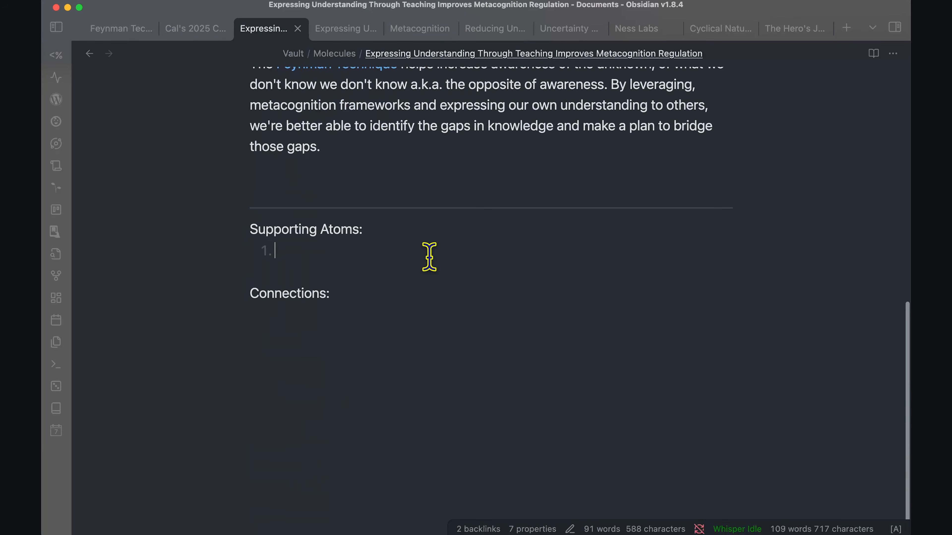
- Embed Metacognition as the supporting atom of "Expressing Understanding Through Teaching Improves Metacognition Regulation" and CODE in "Expression Is An Essential Facet Of Identifying Knowledge Gaps"
text(![[metac)
key(Return)
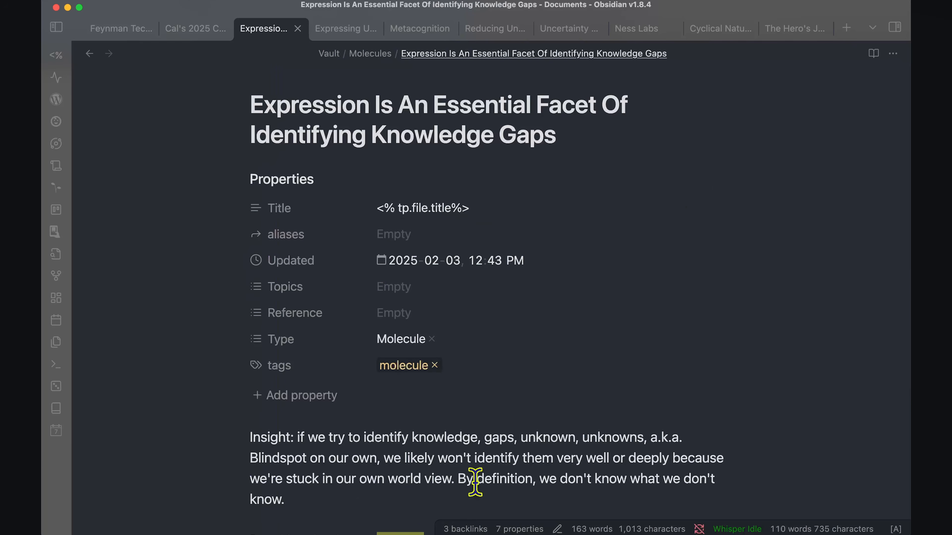
scroll(475, 483, down, 10)
click(391, 353)
text(!)
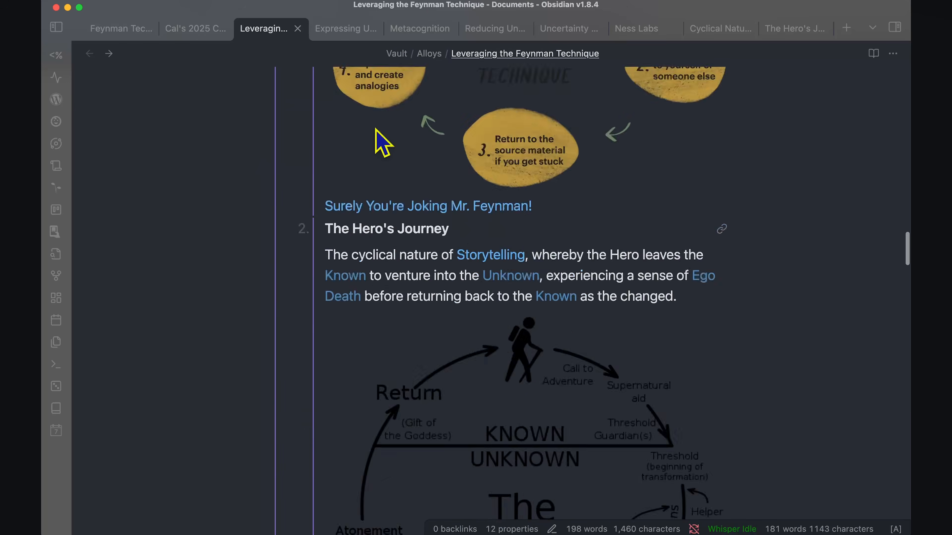
- Read through the first three outline molecules in "Leveraging the Feynman Technique" and examine their embedded supporting atoms
scroll(383, 141, up, 10)
scroll(375, 127, down, 4)
scroll(513, 335, down, 5)
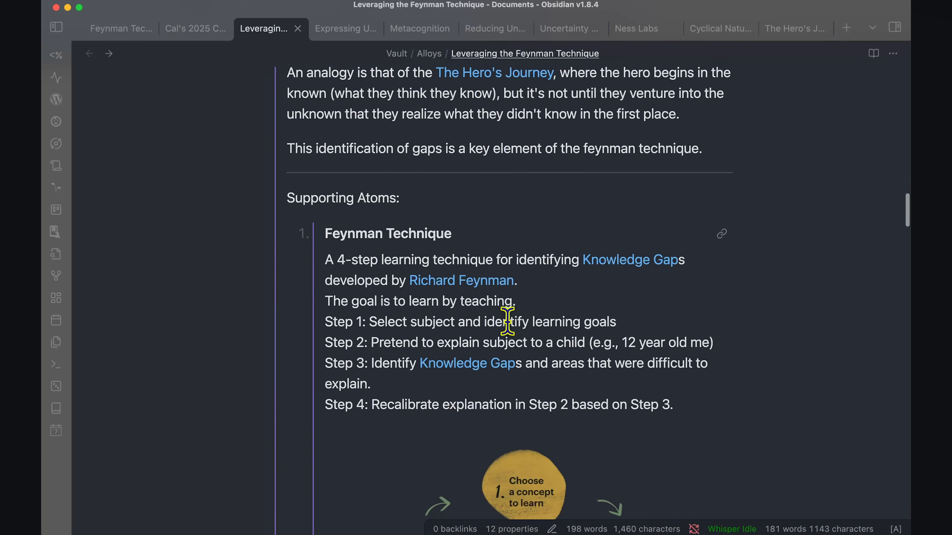
scroll(509, 324, down, 3)
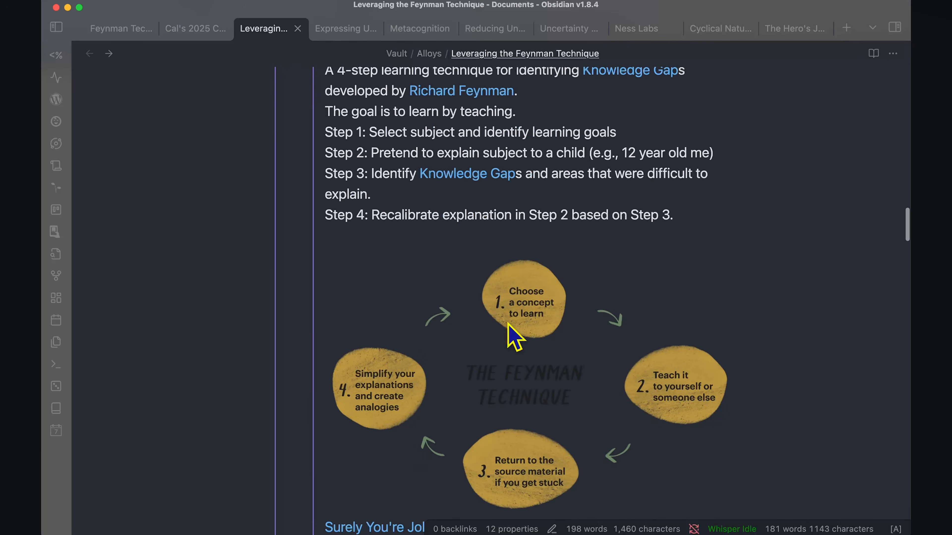
scroll(514, 337, down, 1)
scroll(515, 337, down, 1)
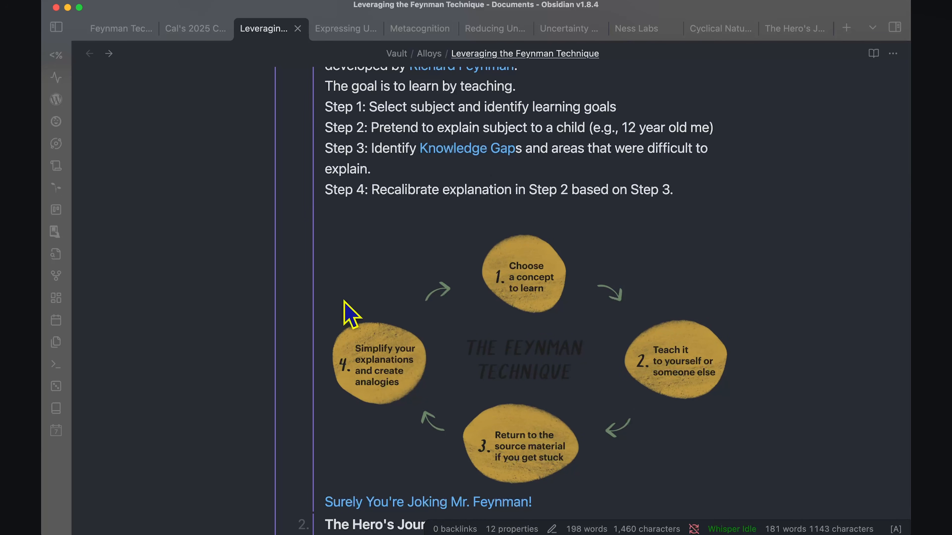
scroll(526, 217, down, 10)
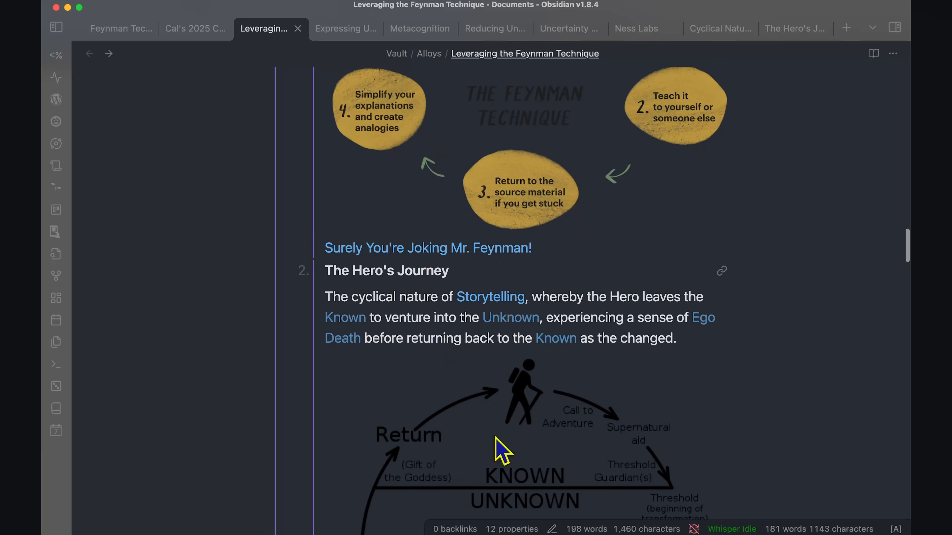
scroll(496, 438, down, 18)
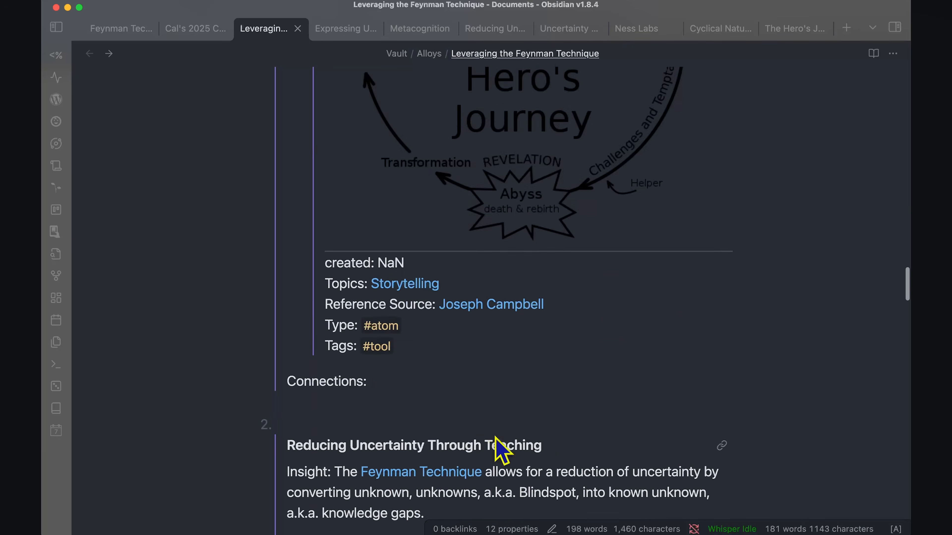
scroll(498, 446, down, 6)
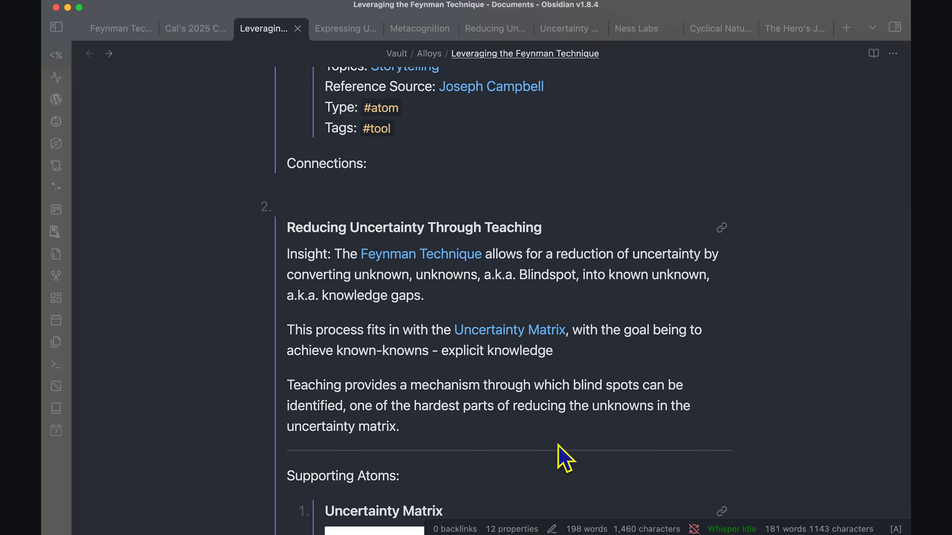
scroll(674, 329, down, 15)
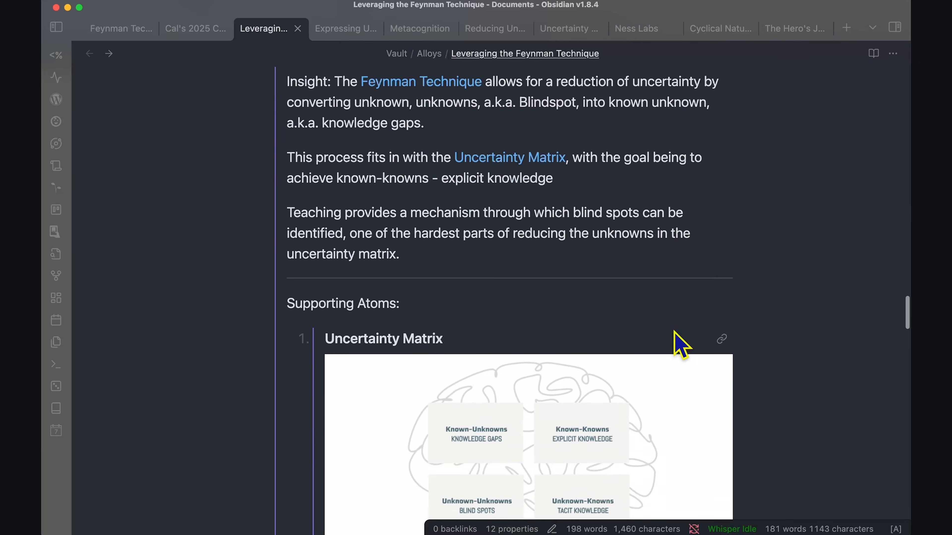
scroll(502, 259, down, 9)
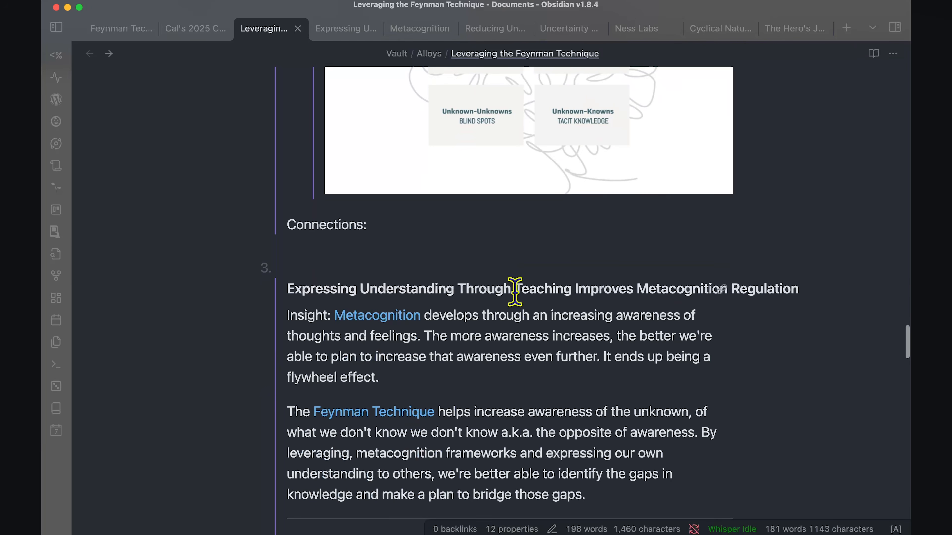
scroll(520, 435, down, 10)
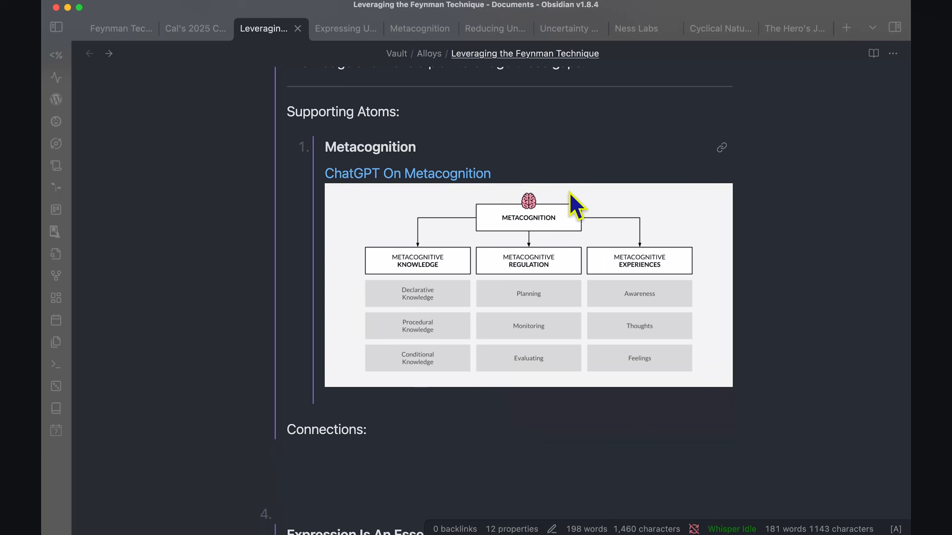
- Examine the fifth molecule, "Asynchronous Expression Enables Nicheless Topic Exploration", including its insight, supporting atom links and connections
scroll(570, 390, down, 3)
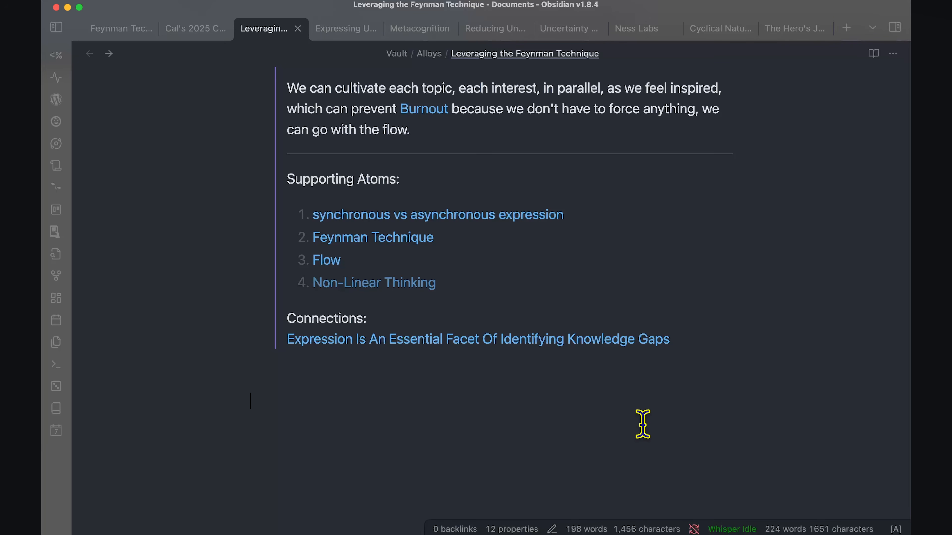
scroll(643, 424, down, 2)
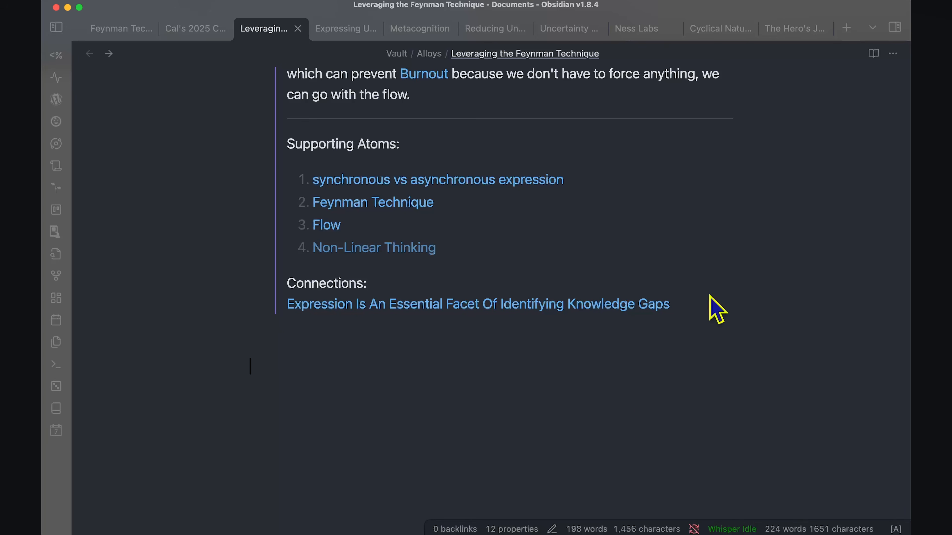
scroll(449, 397, up, 20)
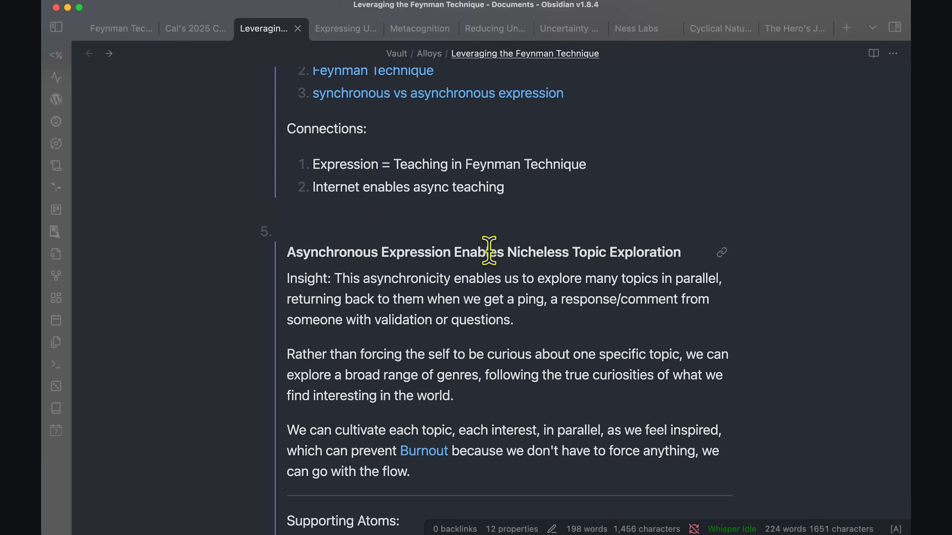
scroll(489, 250, down, 11)
scroll(489, 252, down, 5)
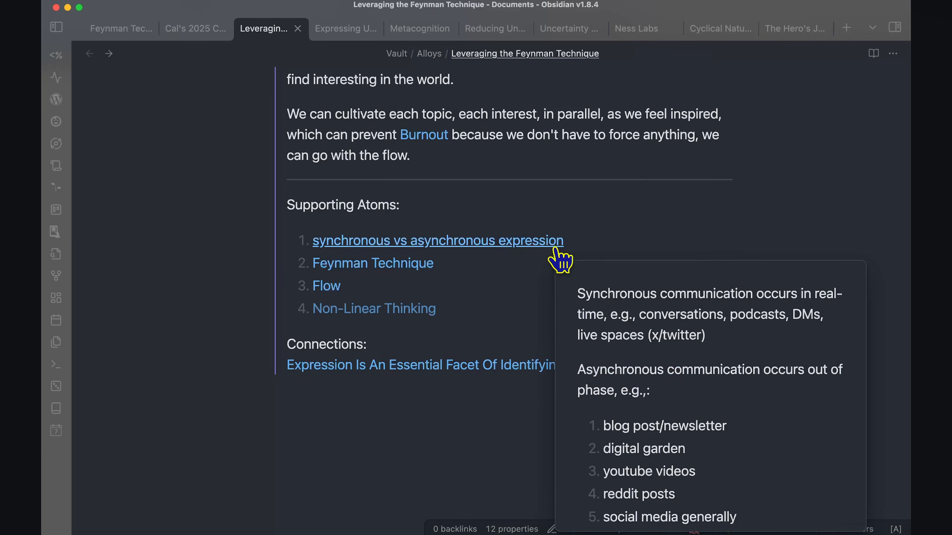
scroll(558, 262, down, 4)
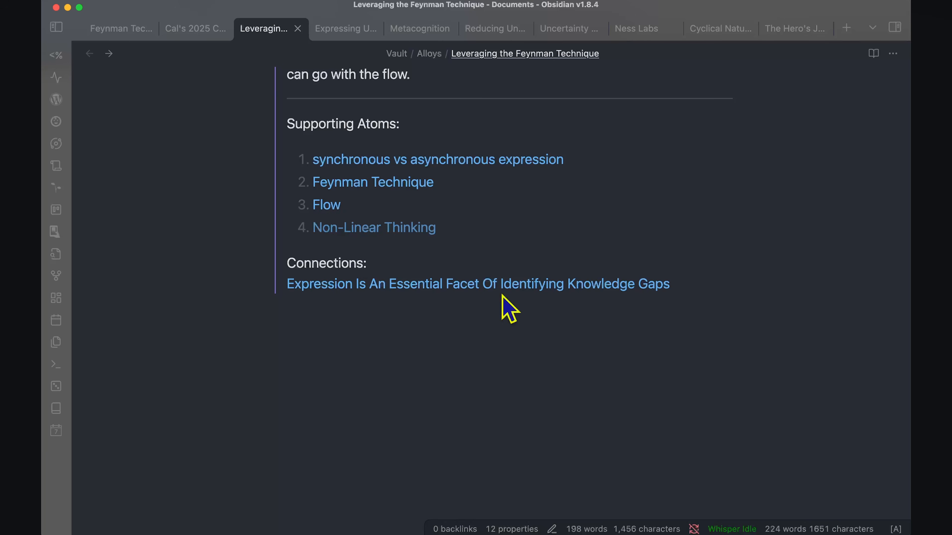
scroll(463, 249, up, 1)
scroll(469, 255, up, 6)
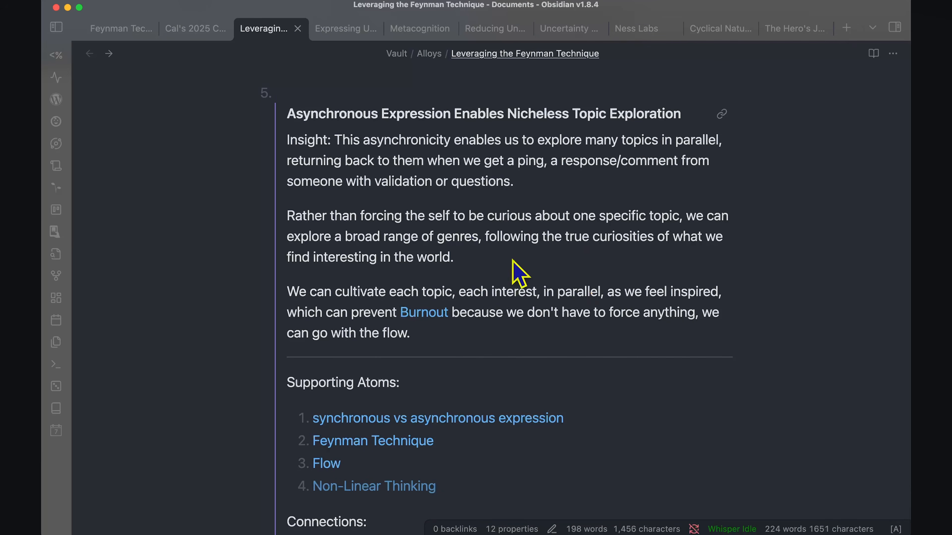
scroll(502, 180, down, 3)
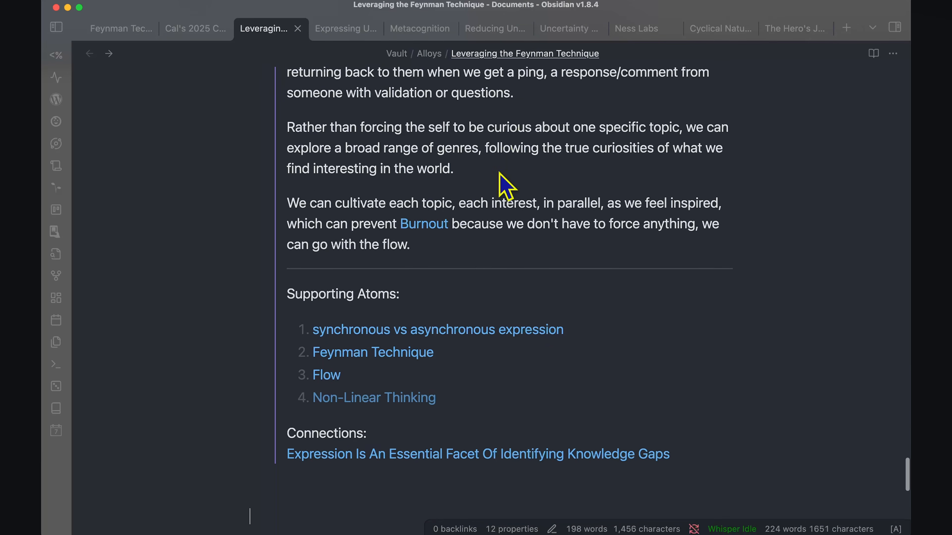
scroll(549, 422, down, 3)
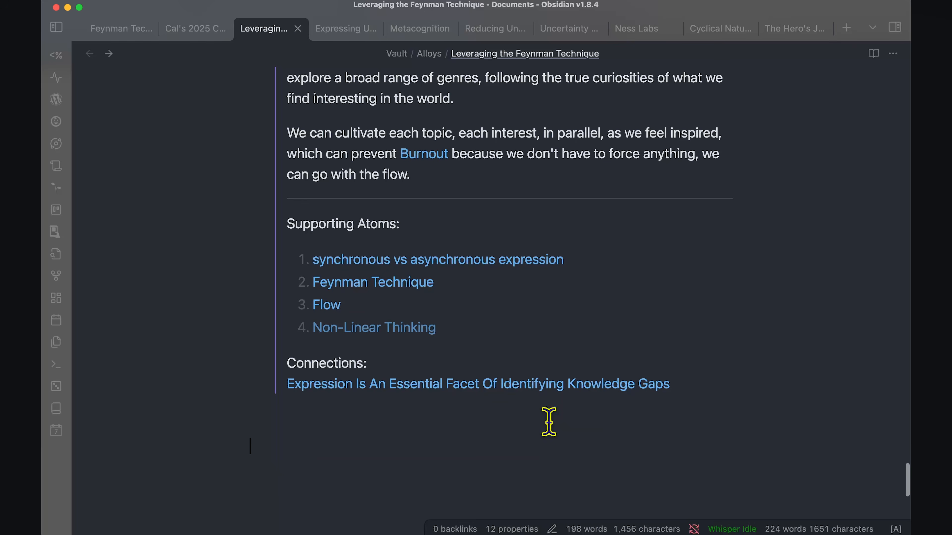
scroll(548, 422, down, 3)
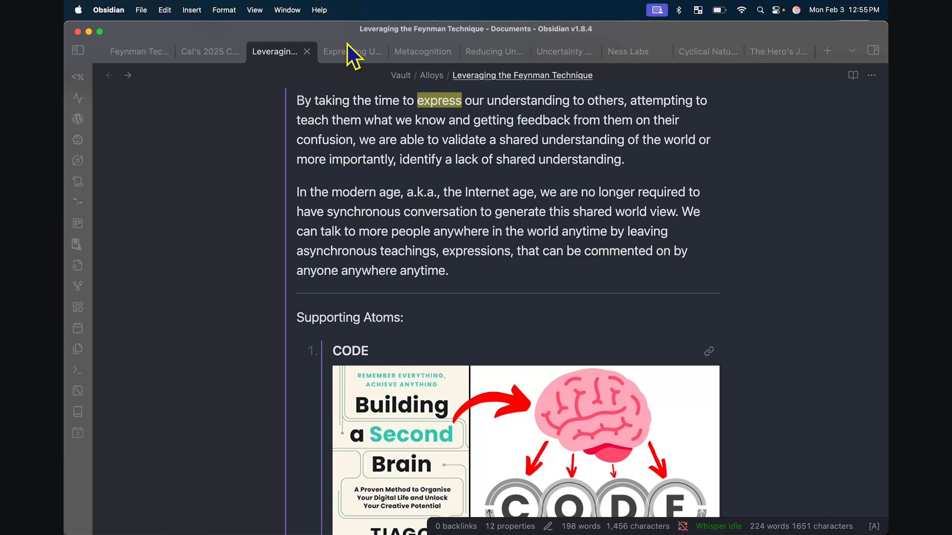
- Insert the Digital Garden Template into "Expressing Understanding Through Teaching Improves Metacognition Regulation" and return to "Leveraging the Feynman Technique"
click(352, 51)
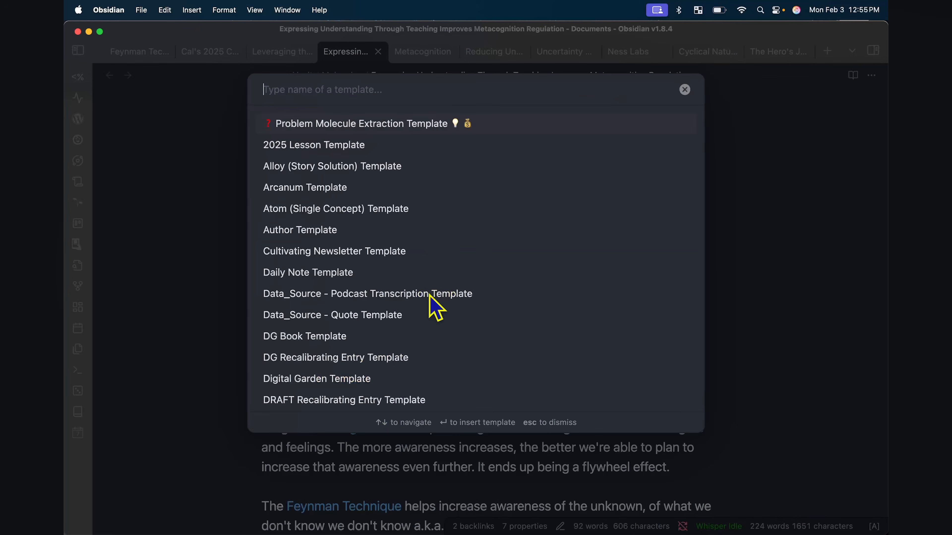
text(digi)
key(Return)
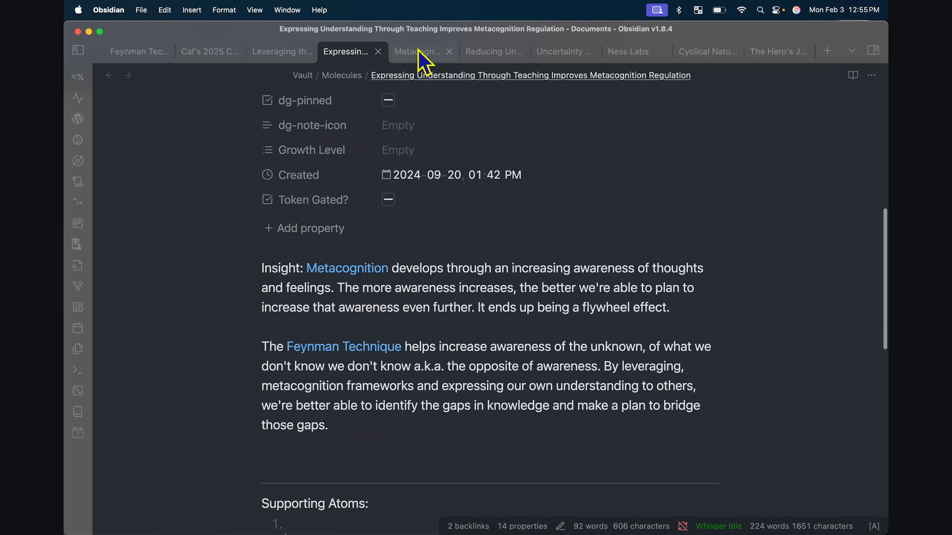
click(417, 53)
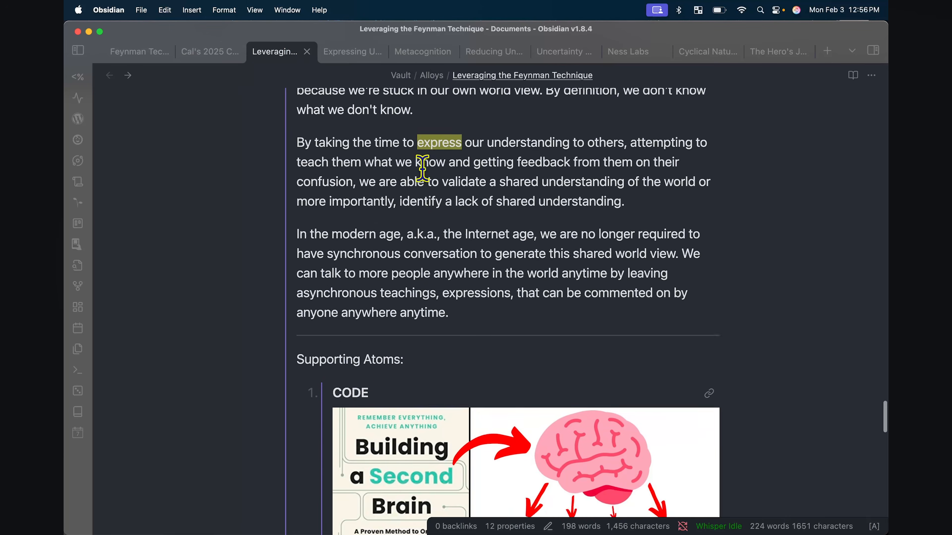
scroll(423, 168, up, 3)
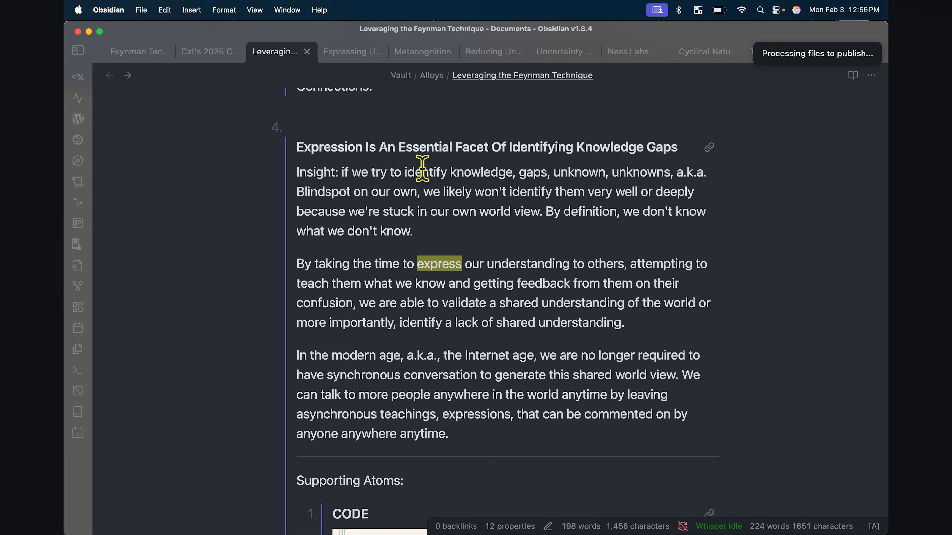